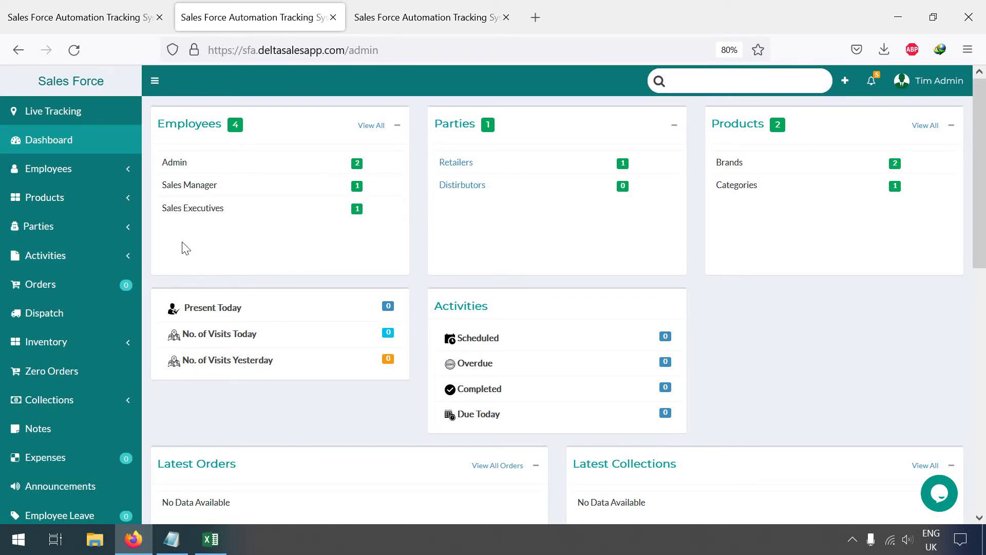
Step: Find the Distributors list empty under Parties, then open Retailers showing Ravi Kirana Store
{"action": "left_click", "coordinate": [64, 230]}
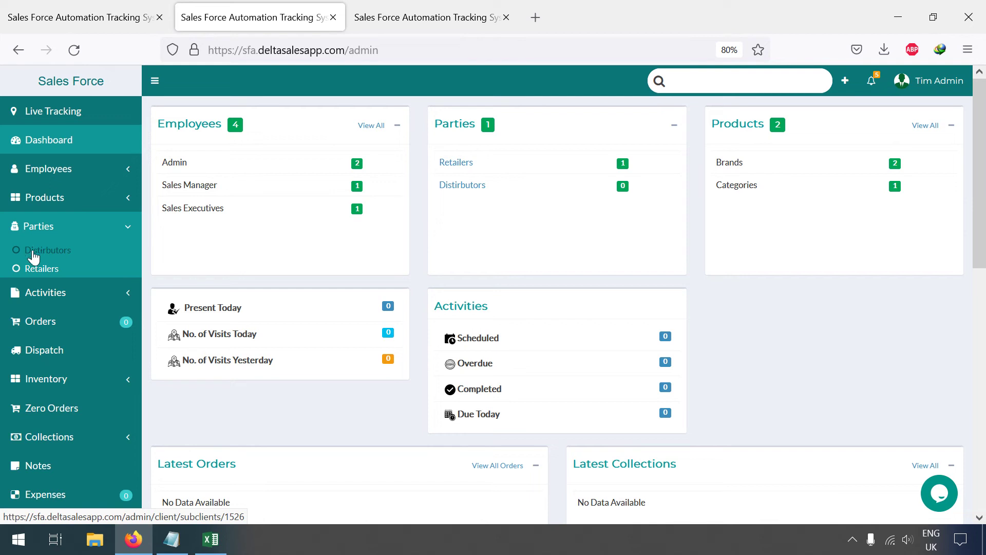
{"action": "left_click", "coordinate": [47, 253]}
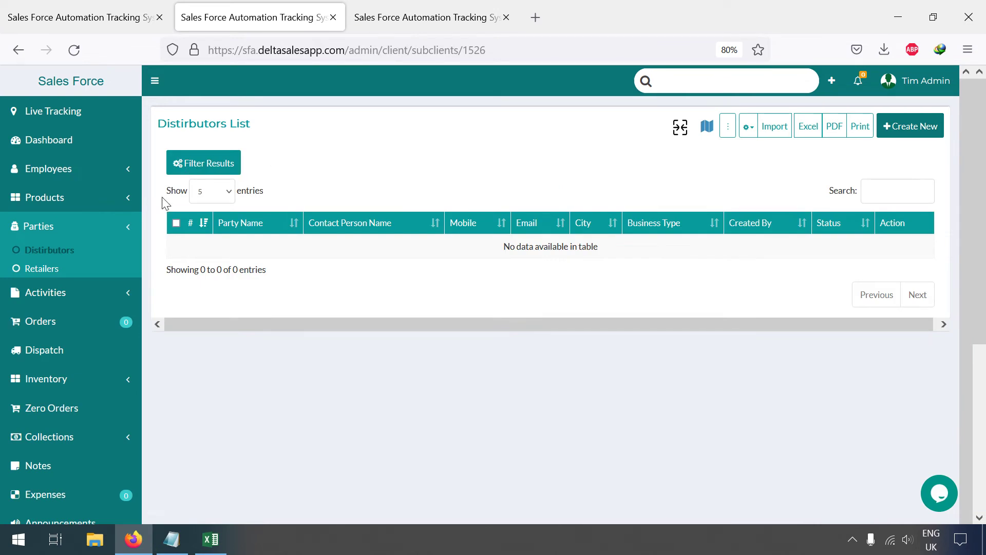
{"action": "left_click", "coordinate": [50, 269]}
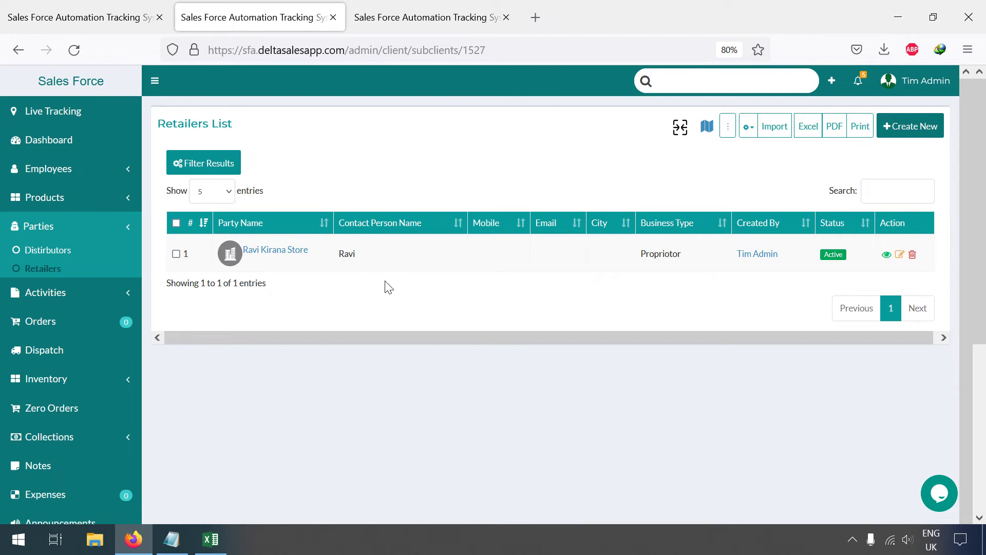
Step: Open Ravi Kirana Store's details in a new browser tab and switch to it
{"action": "right_click", "coordinate": [269, 256]}
{"action": "left_click", "coordinate": [324, 267]}
{"action": "left_click", "coordinate": [403, 8]}
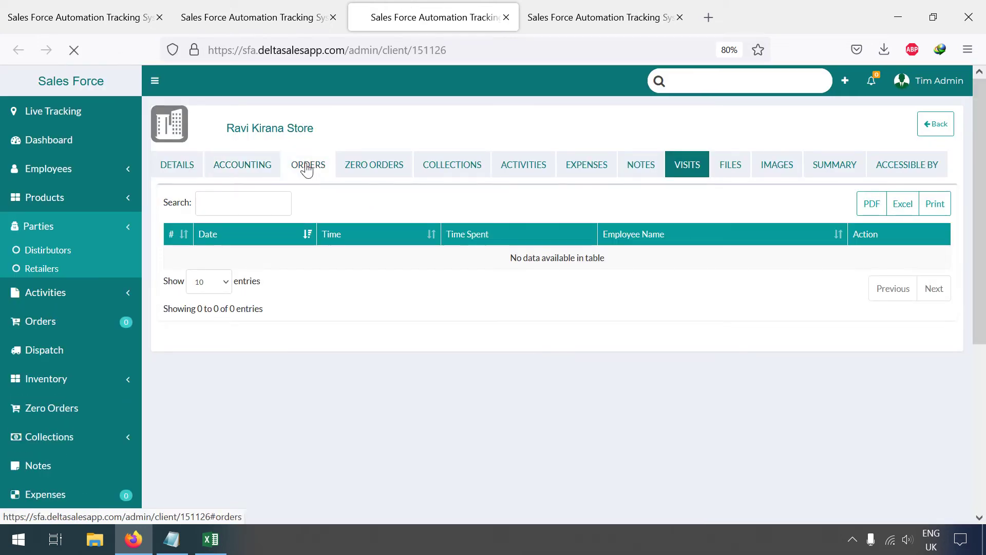
Step: Review the store's orders, collections, activities, expenses, visits and images, then return to the Retailers tab
{"action": "left_click", "coordinate": [307, 167]}
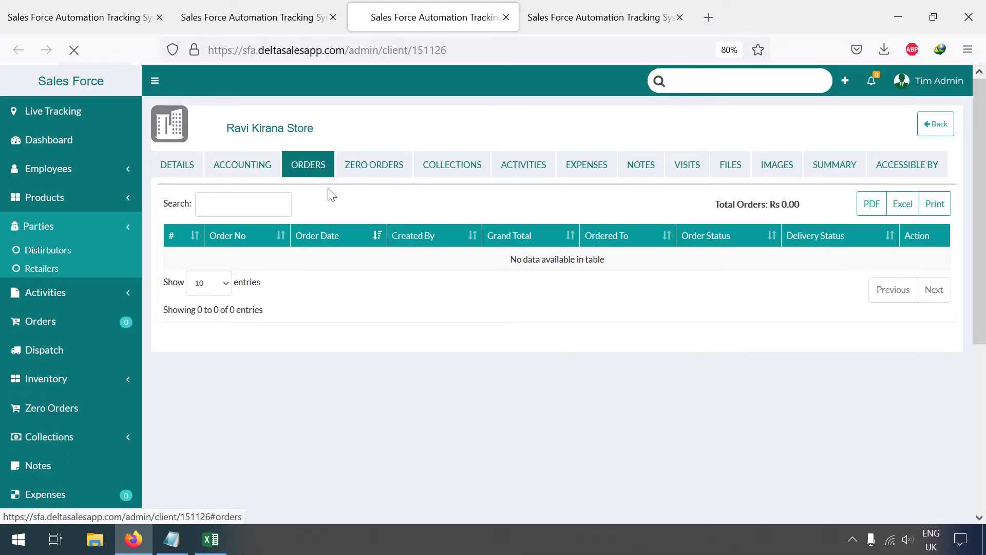
{"action": "left_click", "coordinate": [377, 170]}
{"action": "left_click", "coordinate": [463, 169]}
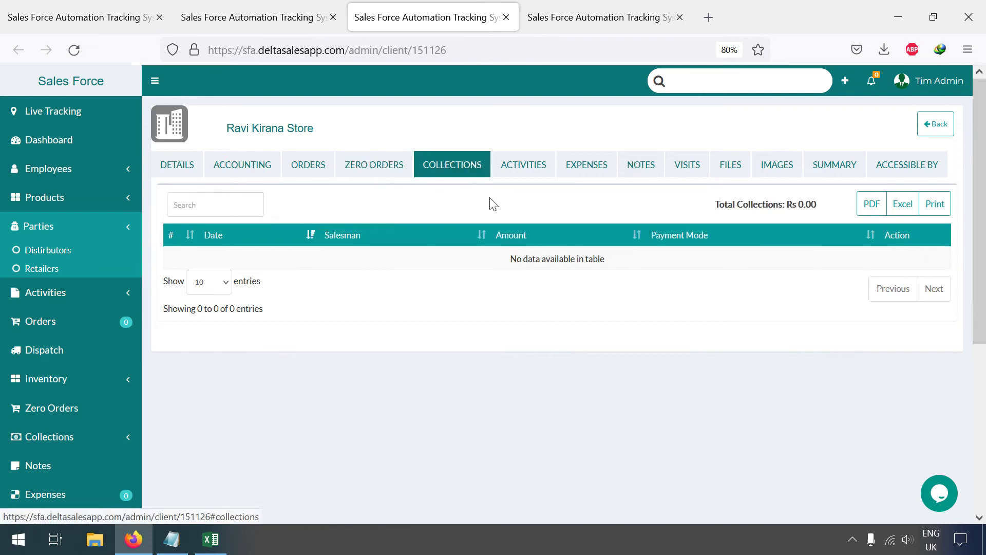
{"action": "left_click", "coordinate": [515, 172]}
{"action": "left_click", "coordinate": [611, 170]}
{"action": "left_click", "coordinate": [691, 170]}
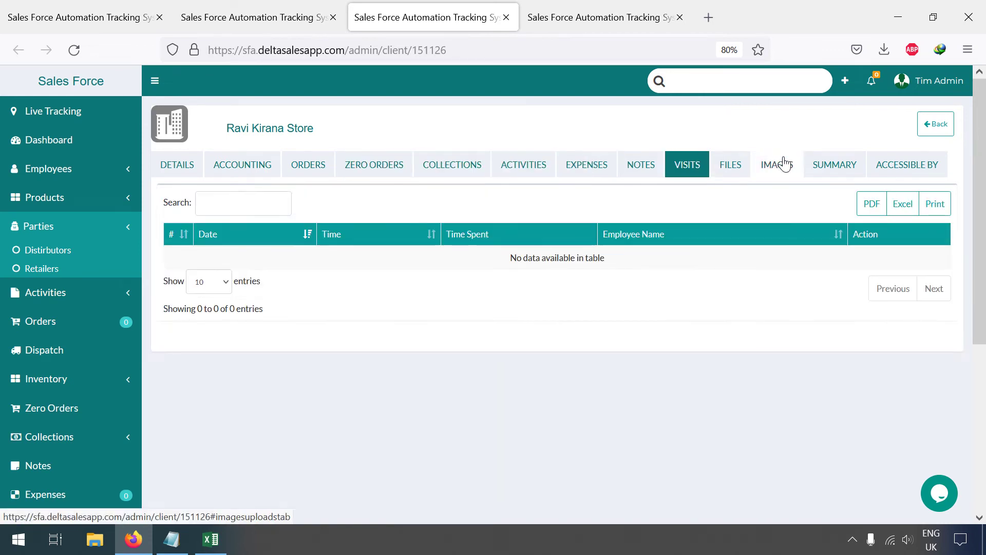
{"action": "left_click", "coordinate": [779, 165]}
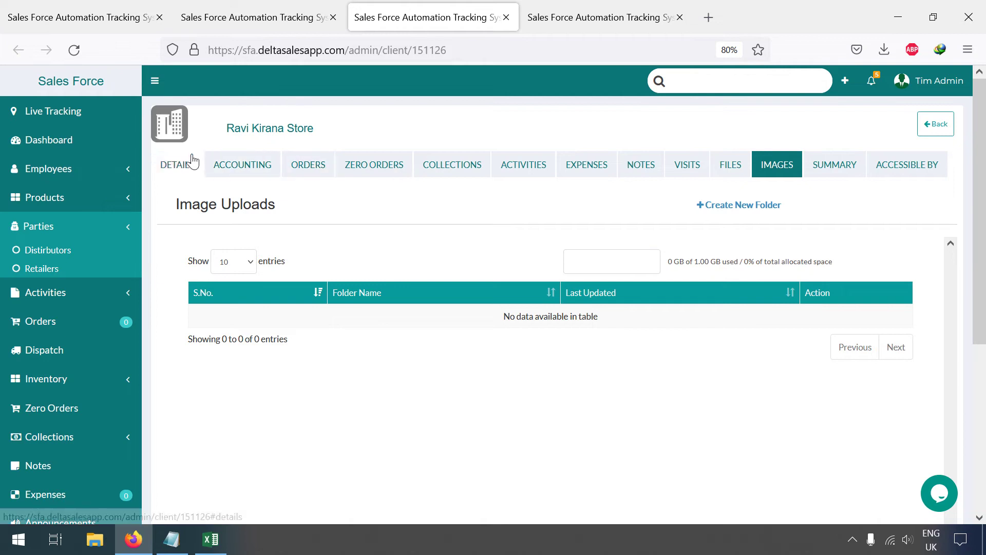
{"action": "left_click", "coordinate": [245, 7]}
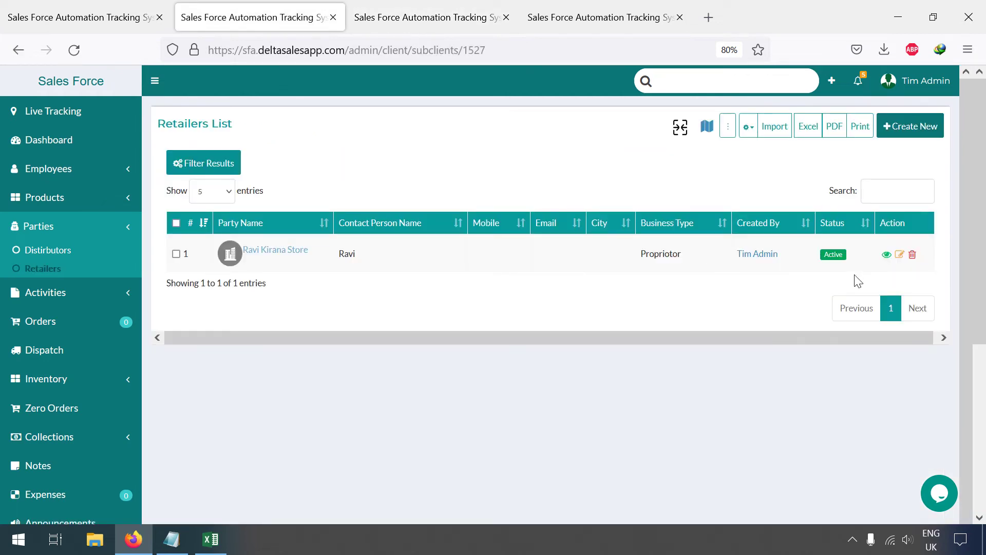
Step: Search 'ravi' among the parties to find Ravi Kirana Store, then start a new party
{"action": "left_click", "coordinate": [834, 87]}
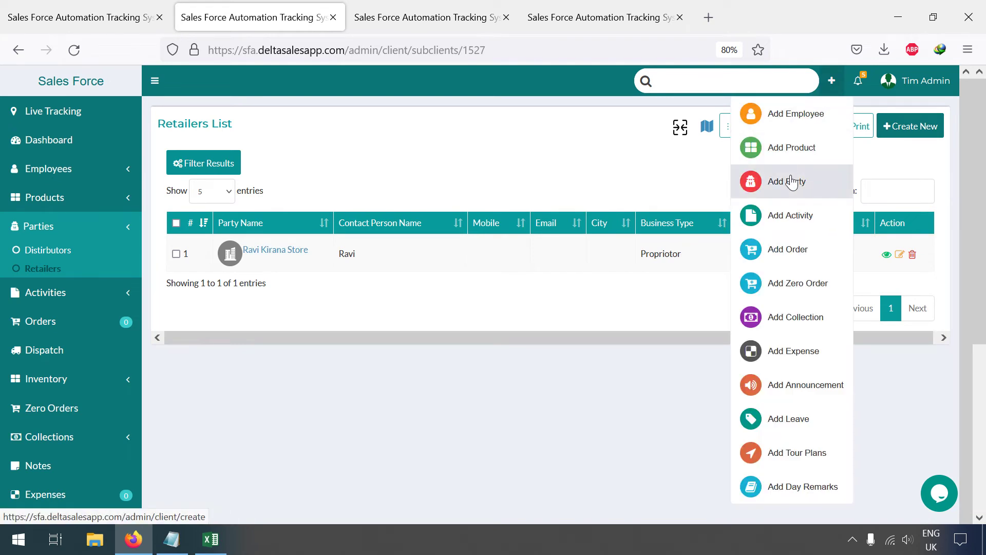
{"action": "left_click", "coordinate": [637, 187]}
{"action": "left_click", "coordinate": [715, 77]}
{"action": "type", "text": "ravi"}
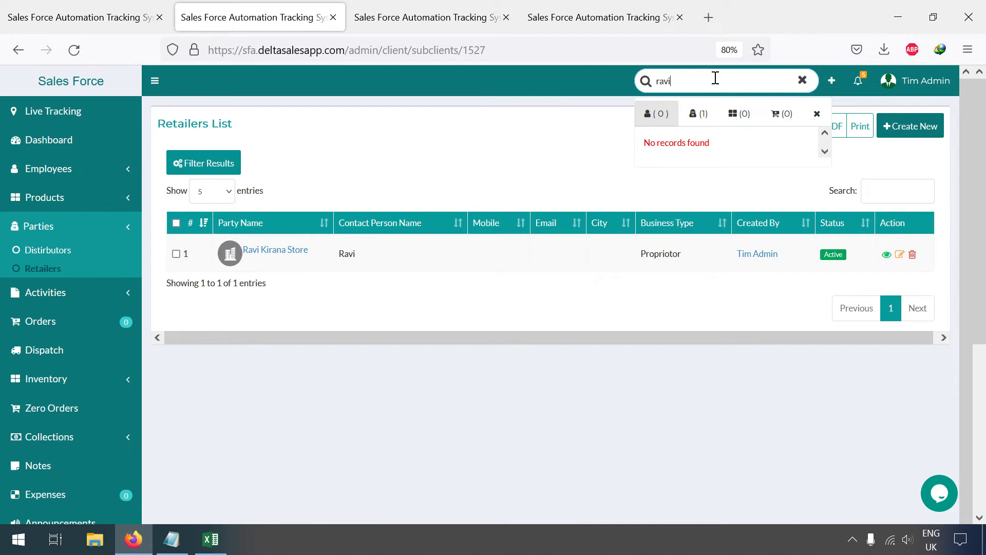
{"action": "left_click", "coordinate": [697, 115]}
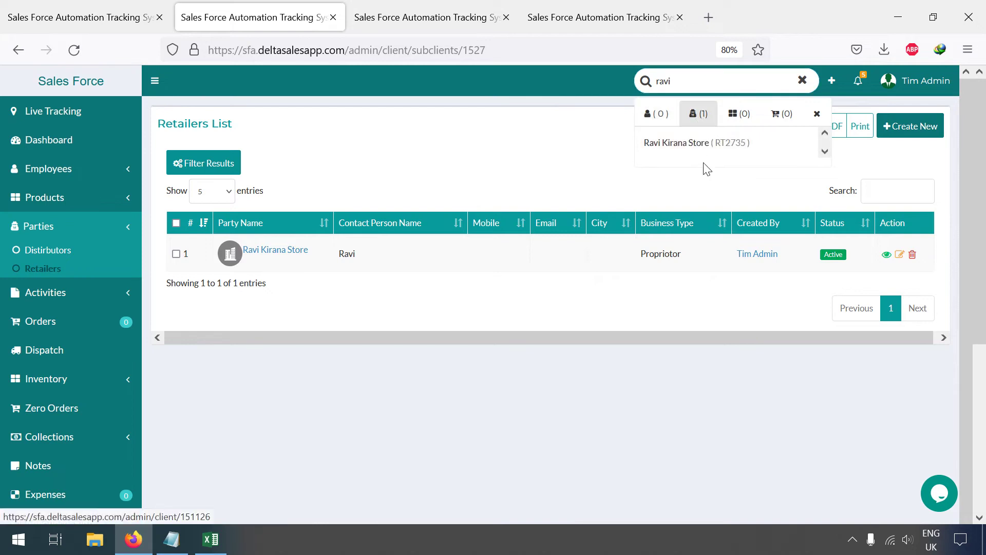
{"action": "left_click", "coordinate": [817, 113]}
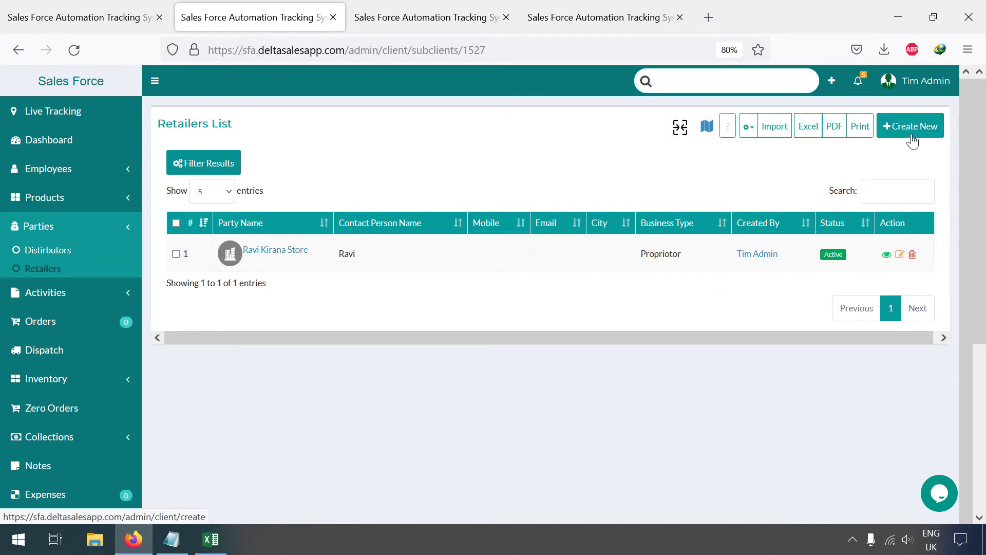
{"action": "left_click", "coordinate": [912, 138]}
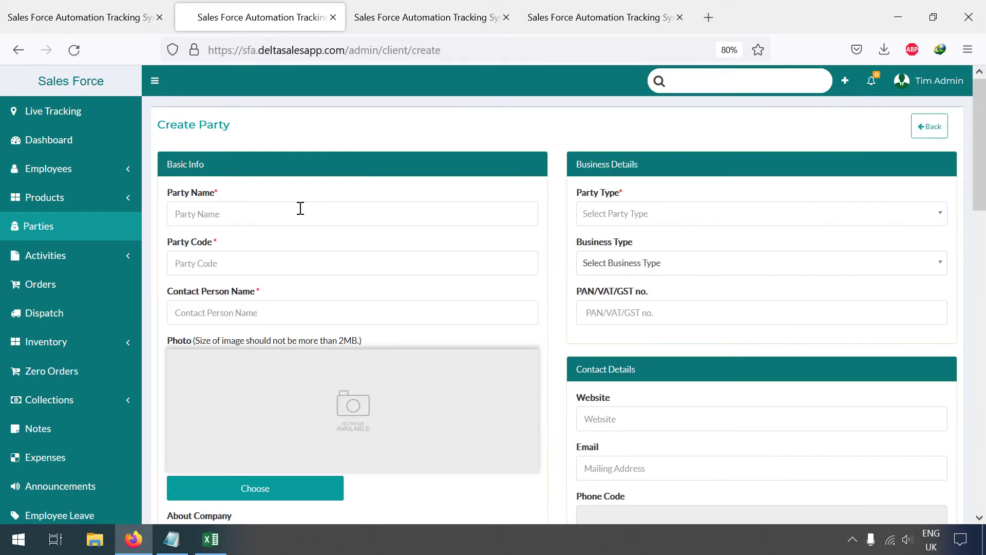
Step: Name the party Sashi Distributions, with party type Distributors and business type Private Contactor
{"action": "left_click", "coordinate": [281, 213]}
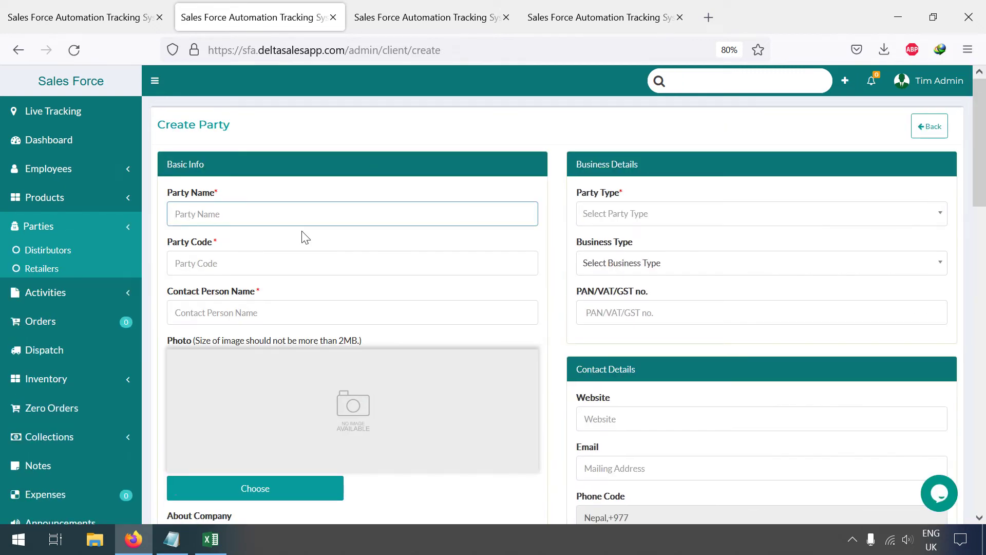
{"action": "type", "text": "Sashi Distributions"}
{"action": "left_click", "coordinate": [587, 221]}
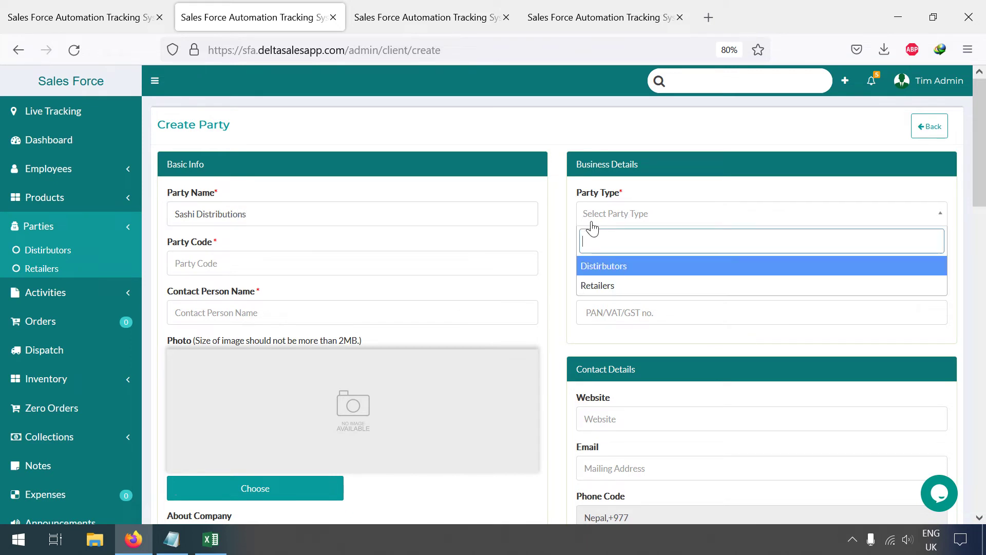
{"action": "left_click", "coordinate": [615, 271]}
{"action": "left_click", "coordinate": [617, 277]}
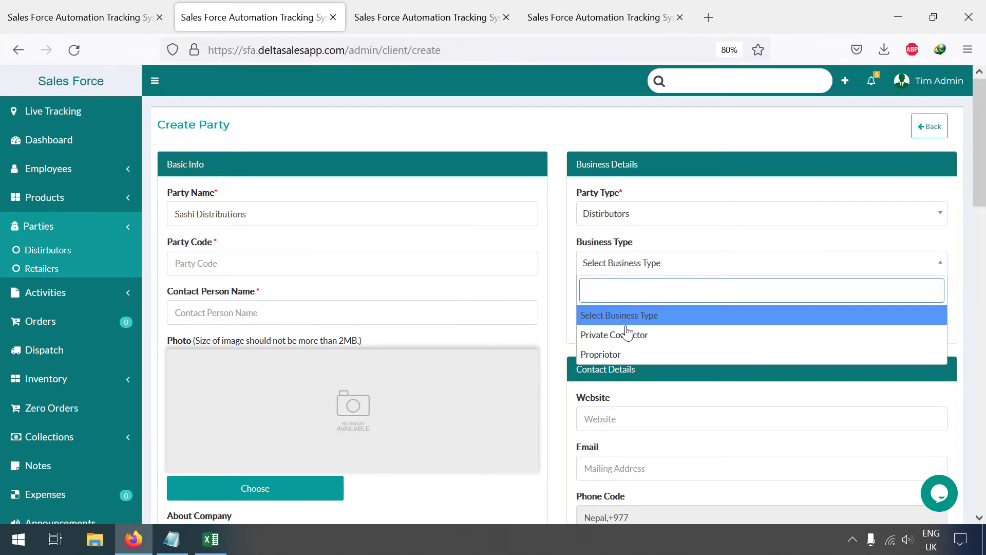
{"action": "left_click", "coordinate": [646, 338]}
{"action": "scroll", "coordinate": [342, 249], "scroll_direction": "down", "scroll_amount": 2}
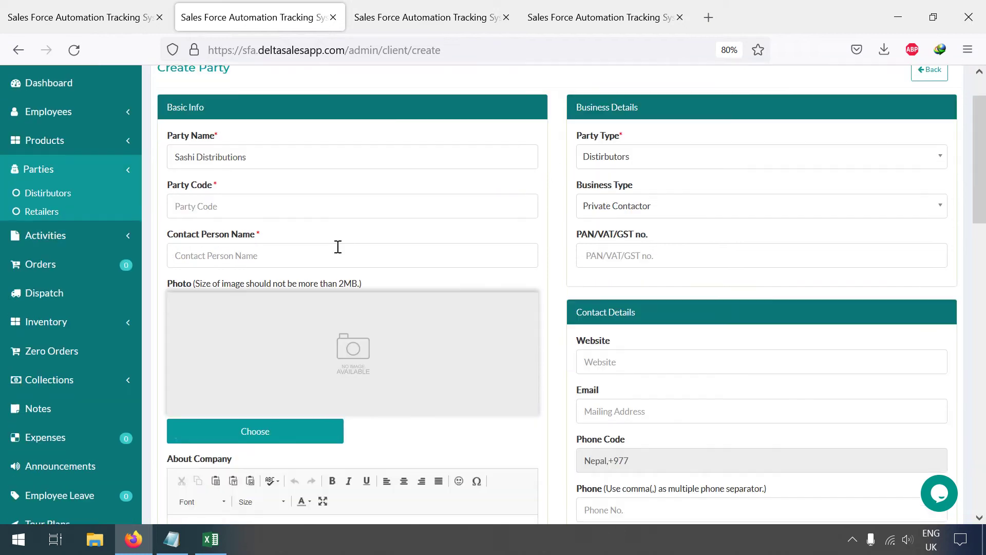
Step: Enter party code SH56, the contact person's name and the PAN/VAT/GST number
{"action": "left_click", "coordinate": [212, 197]}
{"action": "type", "text": "SH56"}
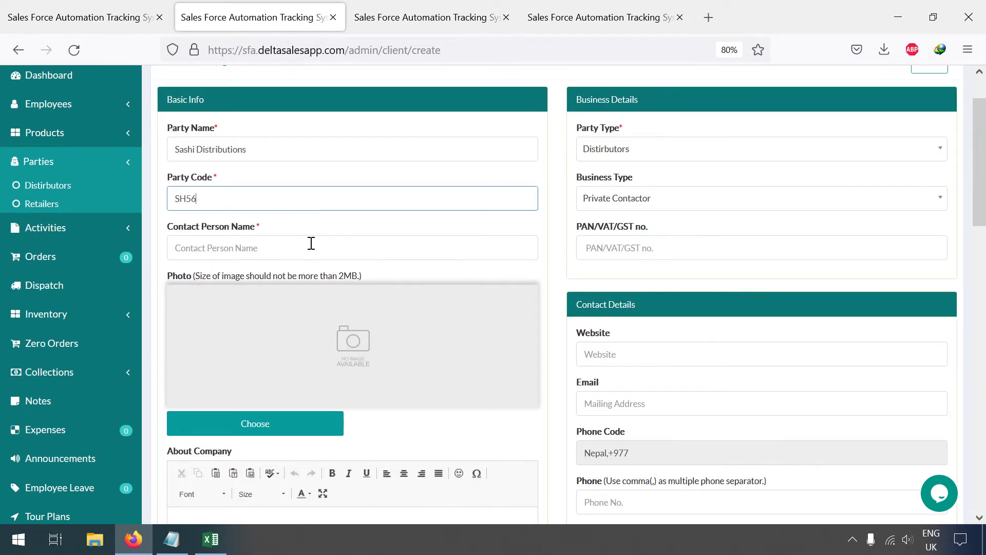
{"action": "left_click", "coordinate": [312, 243]}
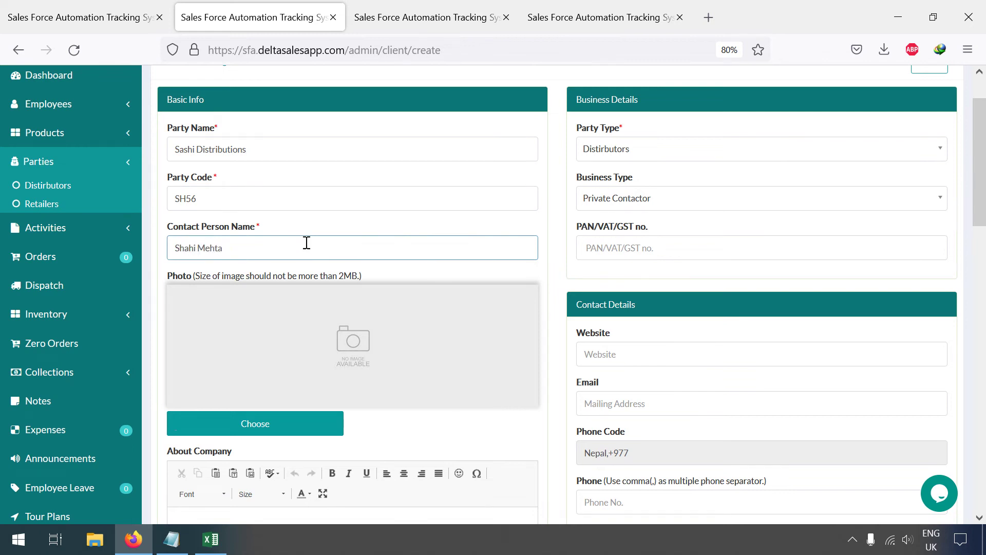
{"action": "scroll", "coordinate": [590, 260], "scroll_direction": "down", "scroll_amount": 2}
{"action": "left_click", "coordinate": [616, 180]}
{"action": "scroll", "coordinate": [685, 229], "scroll_direction": "down", "scroll_amount": 4}
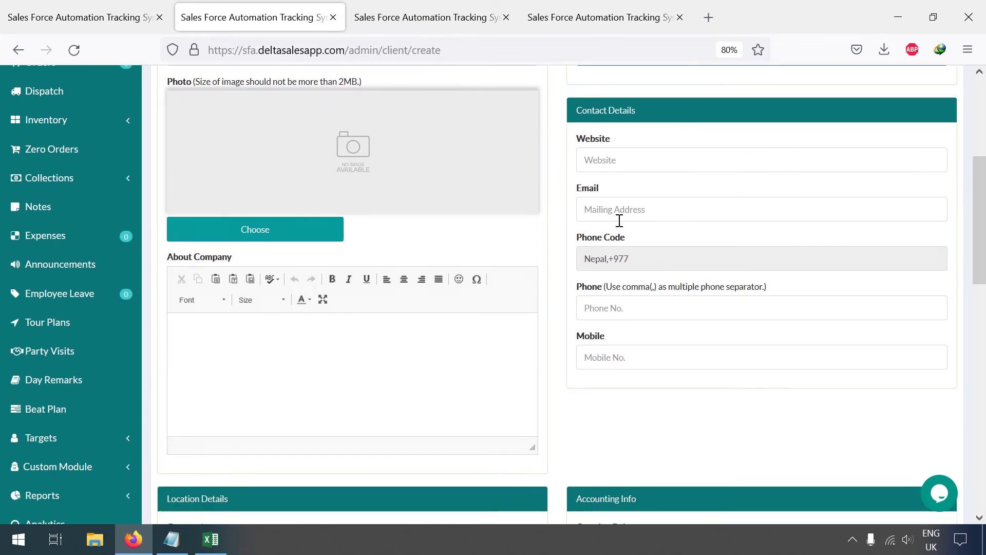
Step: Enter the party's mobile number and an opening balance of 100000
{"action": "scroll", "coordinate": [390, 275], "scroll_direction": "down", "scroll_amount": 4}
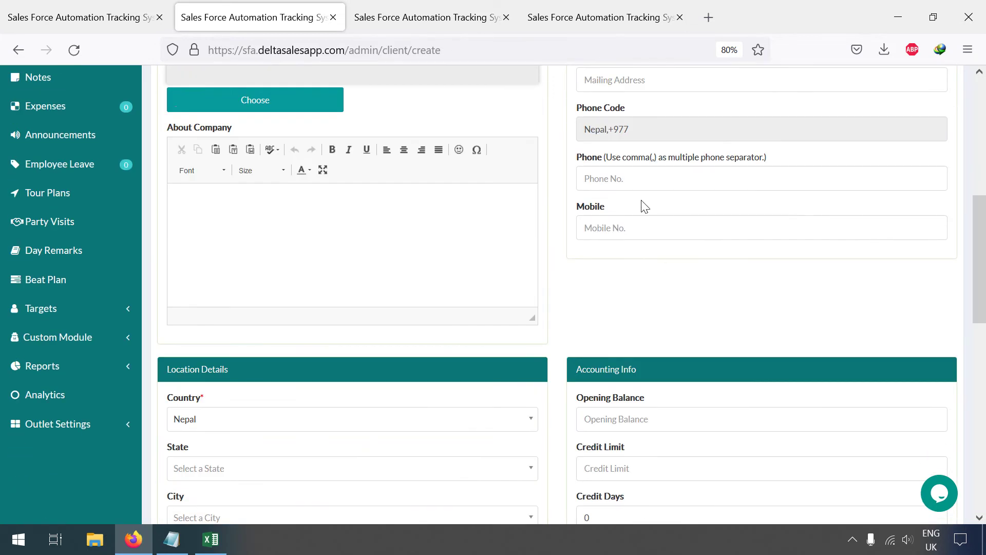
{"action": "left_click", "coordinate": [643, 224]}
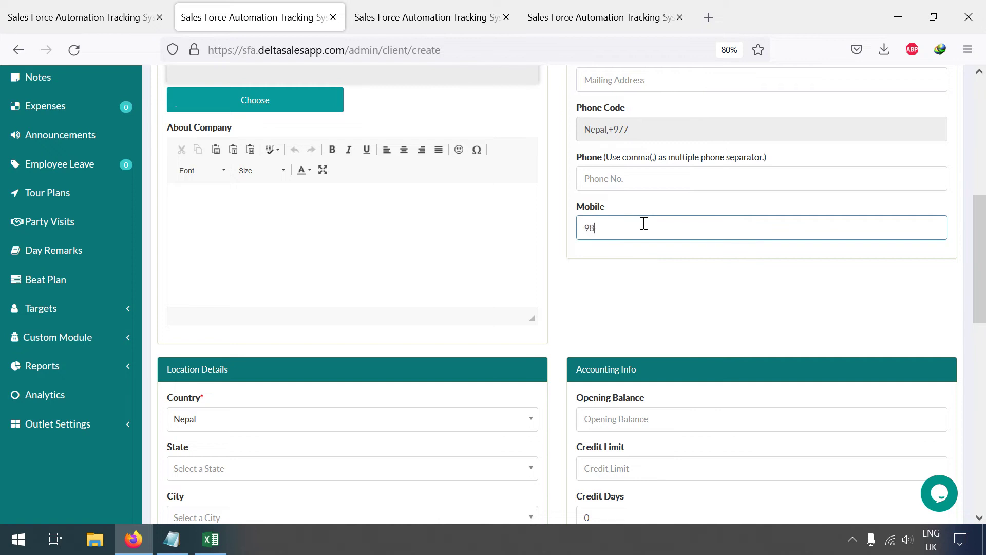
{"action": "scroll", "coordinate": [654, 280], "scroll_direction": "down", "scroll_amount": 5}
{"action": "left_click", "coordinate": [644, 158]}
{"action": "type", "text": "100000"}
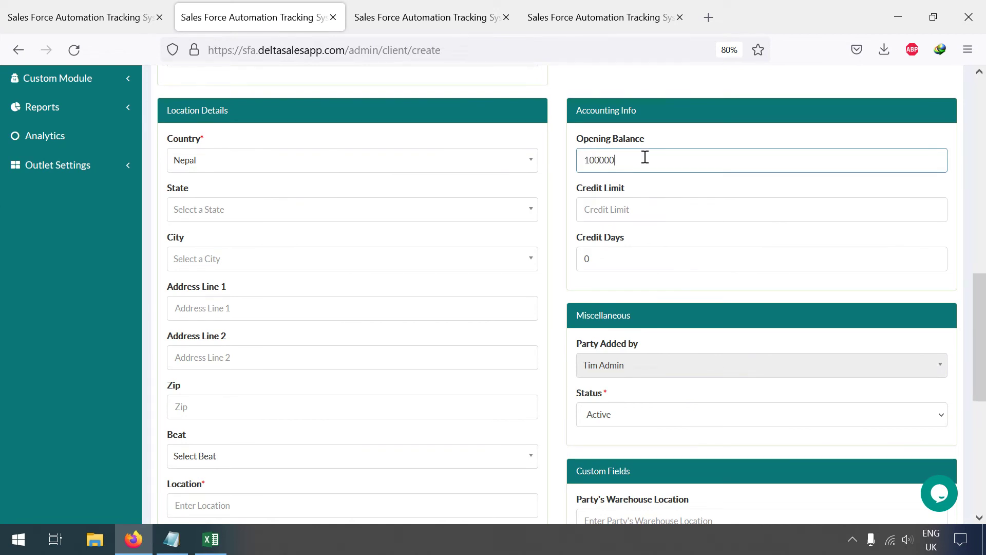
Step: Set the credit limit to 150000 and the credit days to 20
{"action": "left_click", "coordinate": [639, 208]}
{"action": "type", "text": "30"}
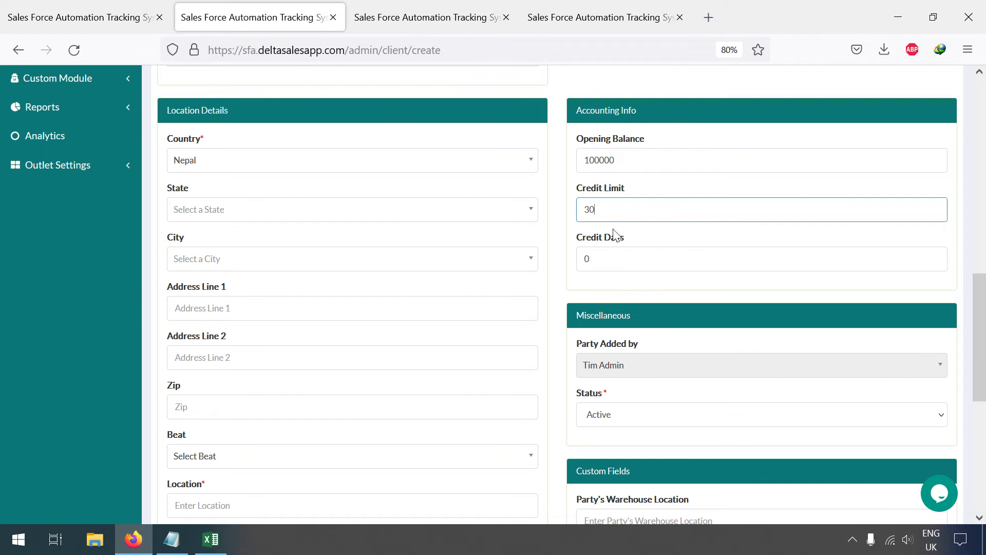
{"action": "double_click", "coordinate": [600, 202]}
{"action": "key", "text": "BackSpace"}
{"action": "key", "text": "Tab"}
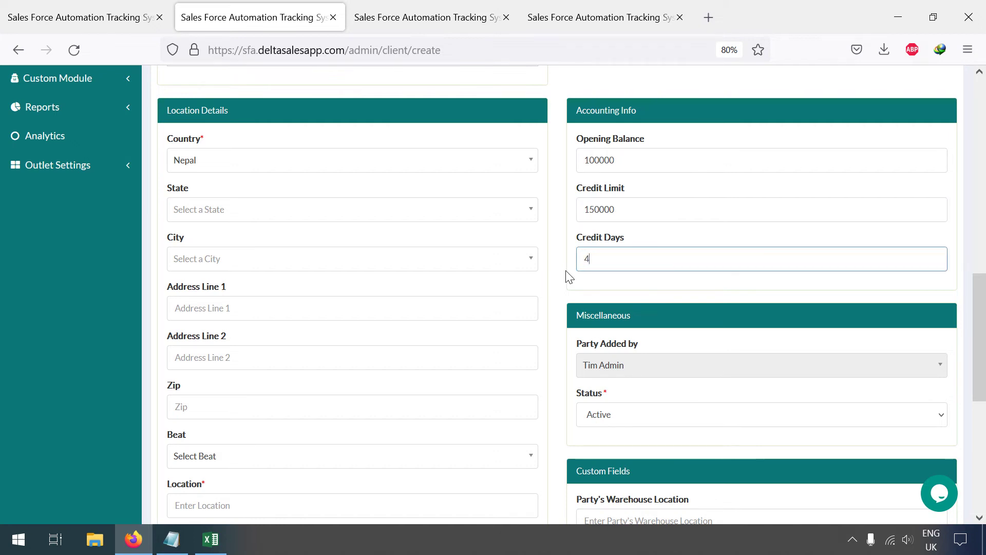
{"action": "type", "text": "40"}
{"action": "key", "text": "BackSpace"}
{"action": "key", "text": "BackSpace"}
{"action": "type", "text": "20"}
Step: Choose Koshi as the state and Biratnagar as the city
{"action": "left_click", "coordinate": [226, 212]}
{"action": "type", "text": "kosh"}
{"action": "key", "text": "Return"}
{"action": "left_click", "coordinate": [289, 259]}
{"action": "type", "text": "b"}
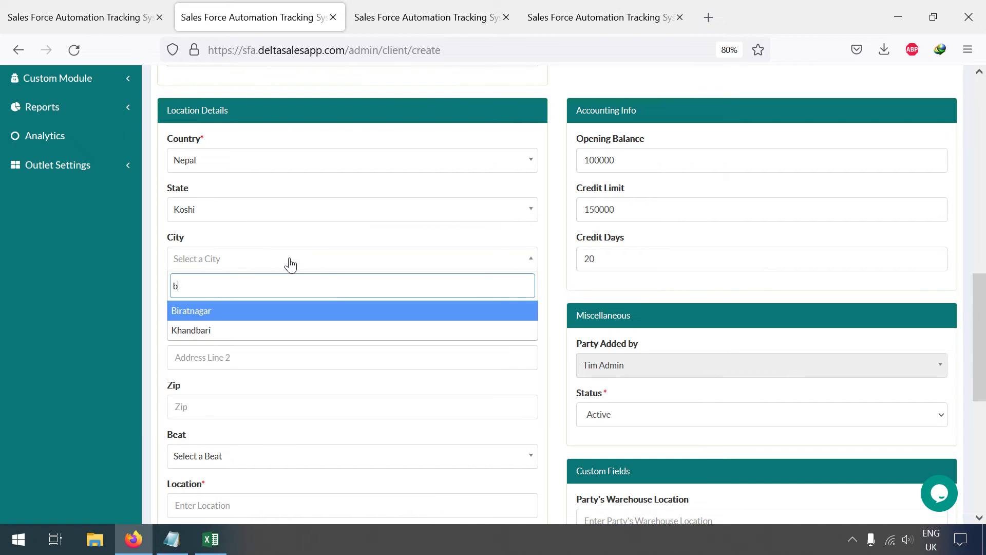
{"action": "type", "text": "ira"}
{"action": "key", "text": "Return"}
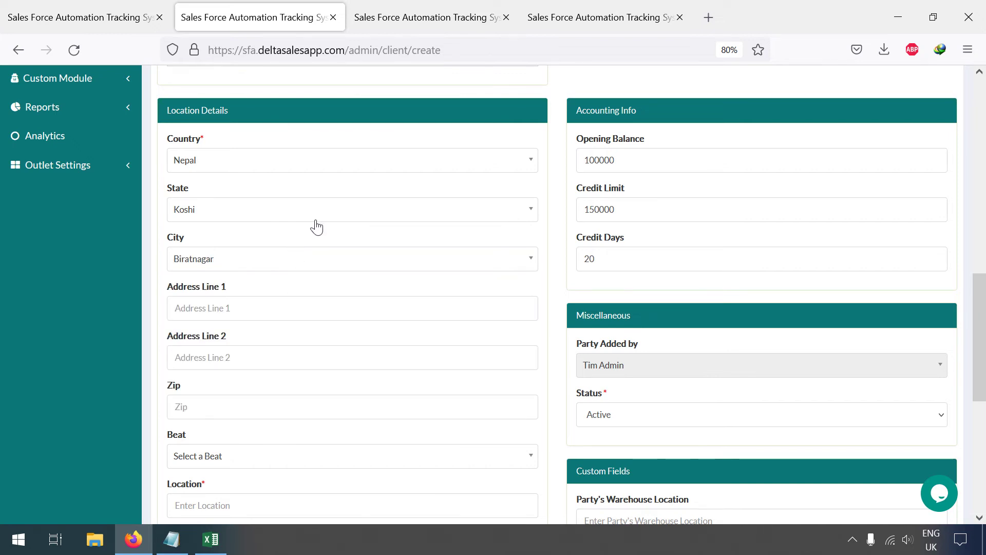
{"action": "scroll", "coordinate": [260, 303], "scroll_direction": "down", "scroll_amount": 6}
{"action": "scroll", "coordinate": [266, 309], "scroll_direction": "down", "scroll_amount": 1}
Step: Set the party location from the 'madhumara' suggestion and adjust the map pin in Biratnagar
{"action": "left_click", "coordinate": [258, 144]}
{"action": "type", "text": "madhuma"}
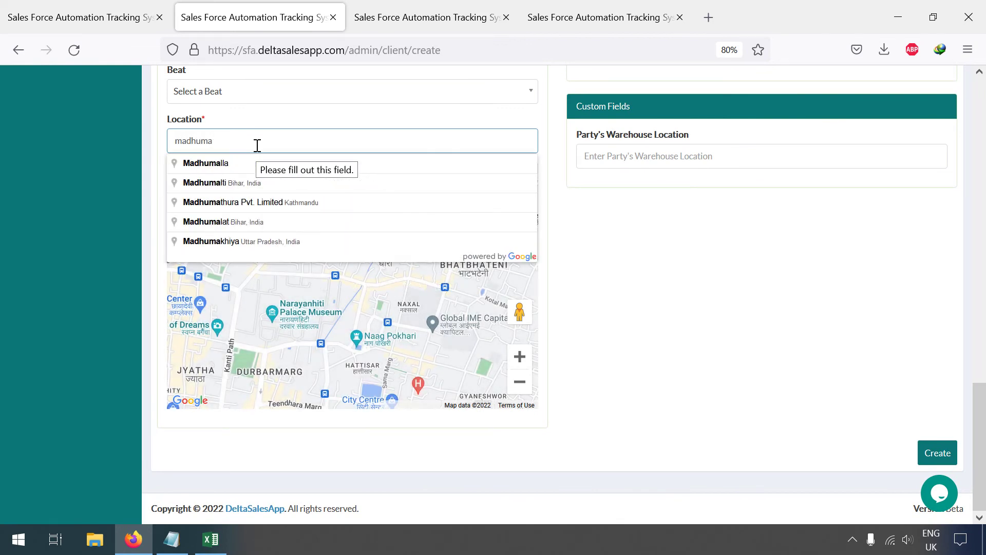
{"action": "type", "text": "ra"}
{"action": "left_click", "coordinate": [268, 167]}
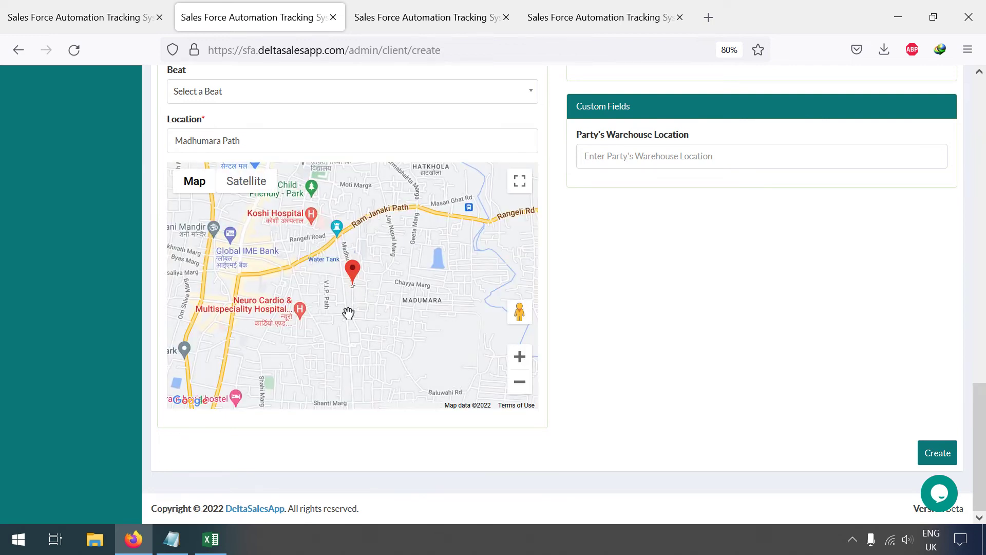
{"action": "left_click_drag", "start_coordinate": [358, 279], "coordinate": [426, 294]}
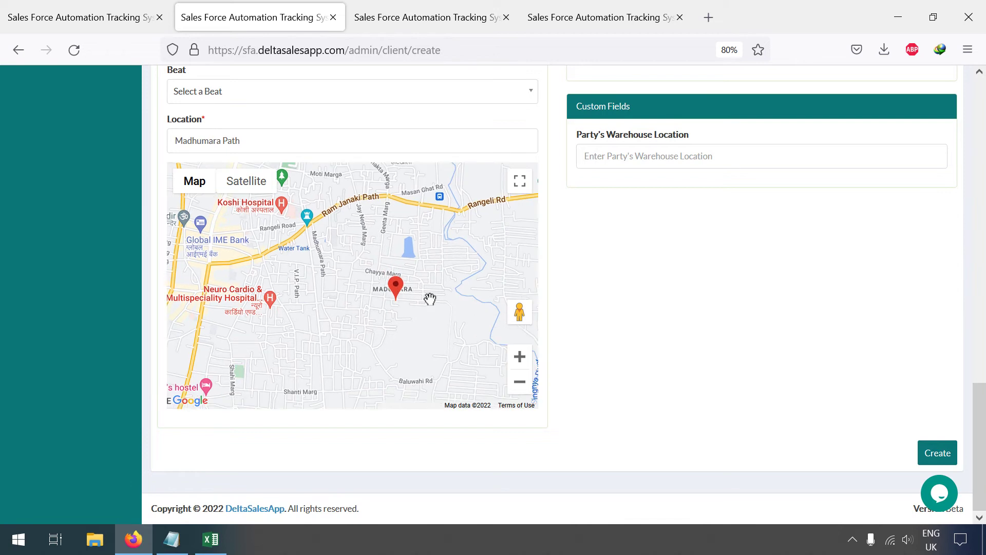
Step: Set the warehouse location to Madhumara Path, Biratnagar and create the distributor party
{"action": "left_click", "coordinate": [653, 161]}
{"action": "type", "text": "madh"}
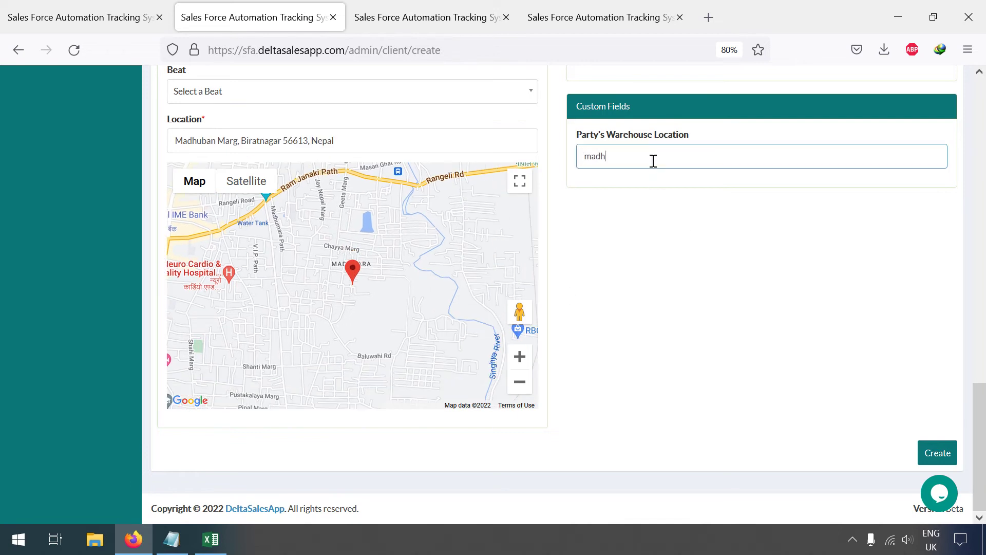
{"action": "type", "text": "umara"}
{"action": "left_click", "coordinate": [650, 180]}
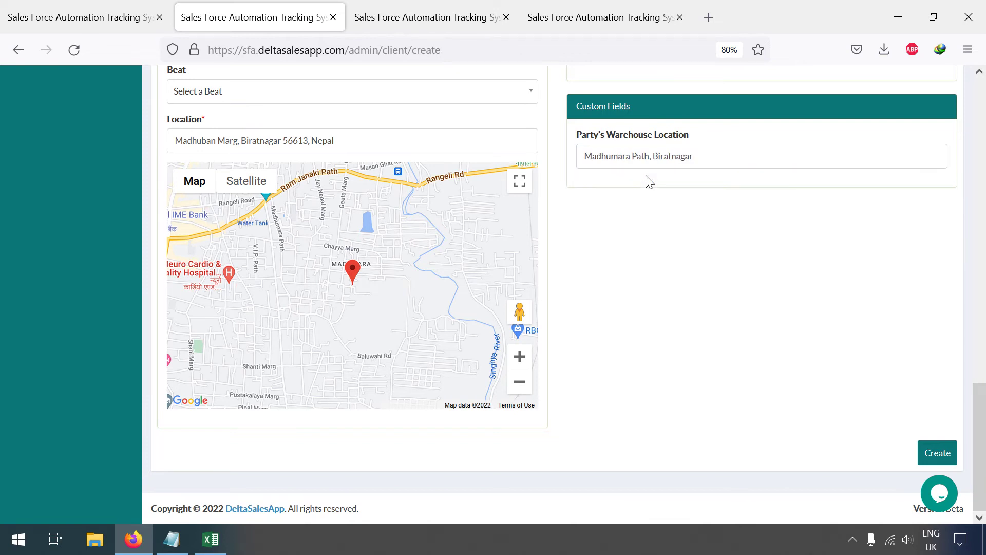
{"action": "left_click", "coordinate": [946, 453]}
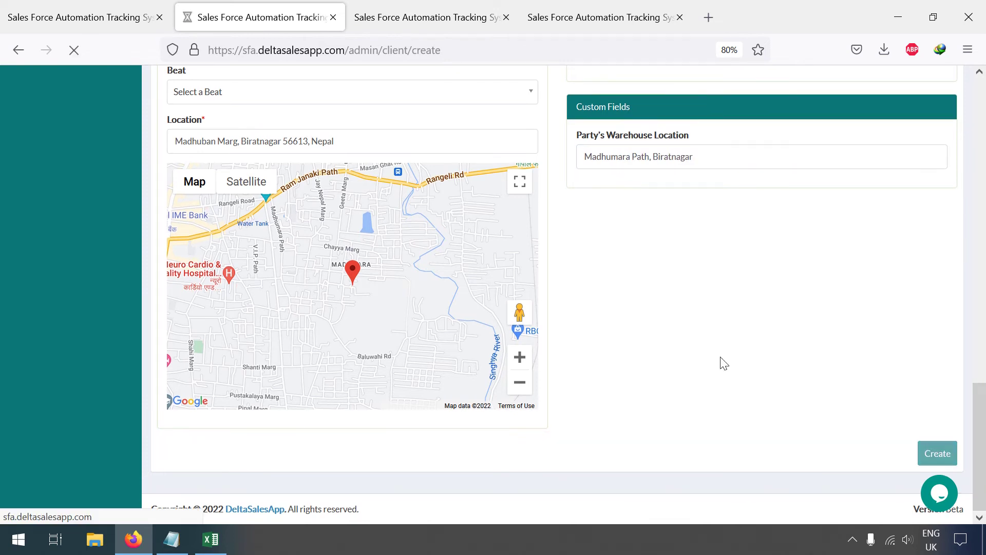
{"action": "scroll", "coordinate": [723, 363], "scroll_direction": "up", "scroll_amount": 5}
Step: Open Generate Path from the Distributors List and select the BRT-Hari beat
{"action": "scroll", "coordinate": [621, 316], "scroll_direction": "up", "scroll_amount": 4}
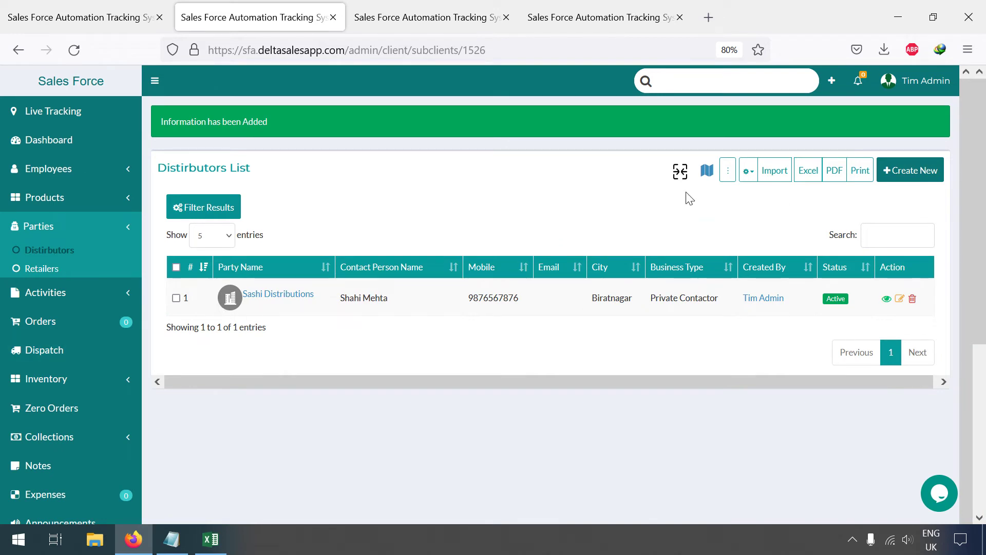
{"action": "left_click", "coordinate": [708, 172]}
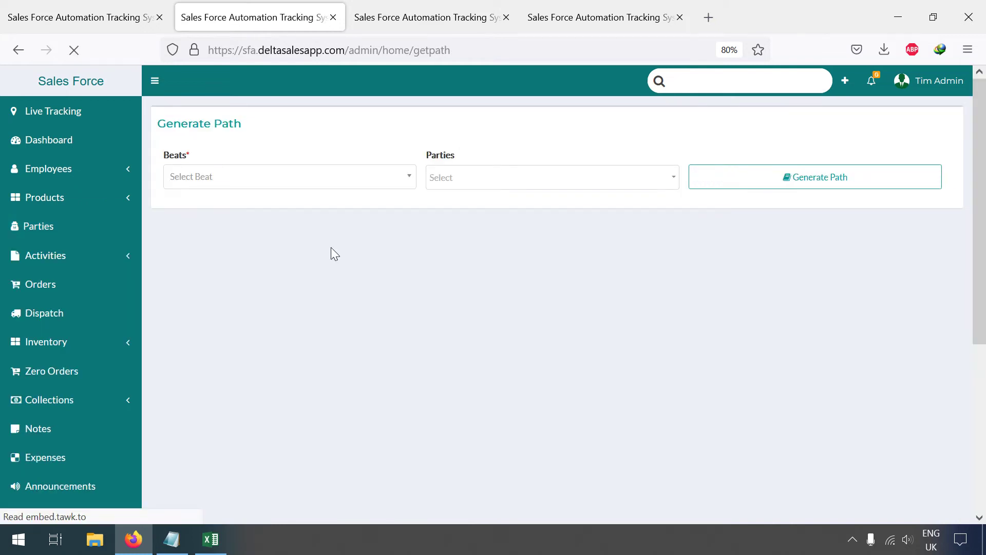
{"action": "left_click", "coordinate": [323, 180]}
{"action": "left_click", "coordinate": [252, 239]}
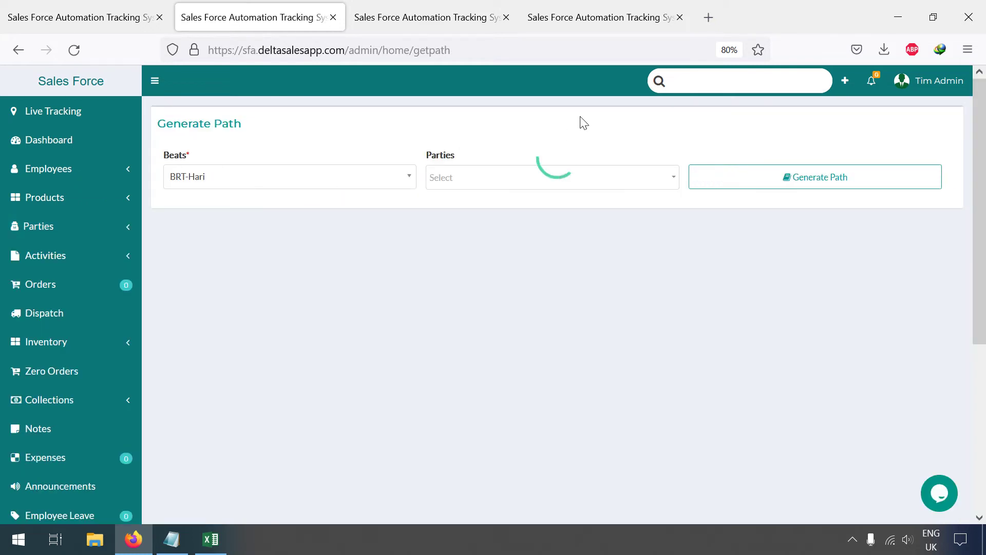
{"action": "left_click", "coordinate": [539, 179]}
{"action": "left_click", "coordinate": [297, 270]}
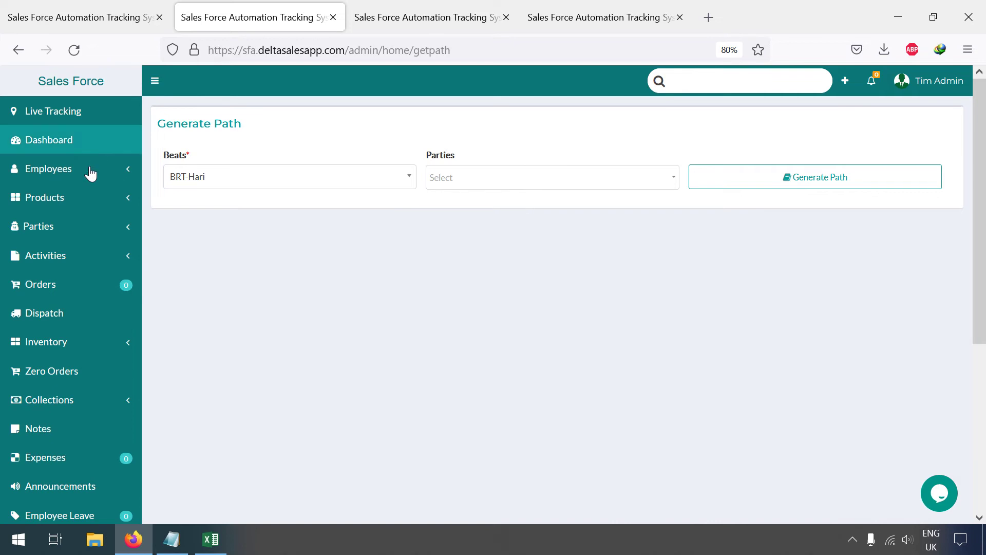
Step: Open the Sashi Distributions record for editing from Parties > Distributors
{"action": "left_click", "coordinate": [42, 227]}
{"action": "left_click", "coordinate": [47, 252]}
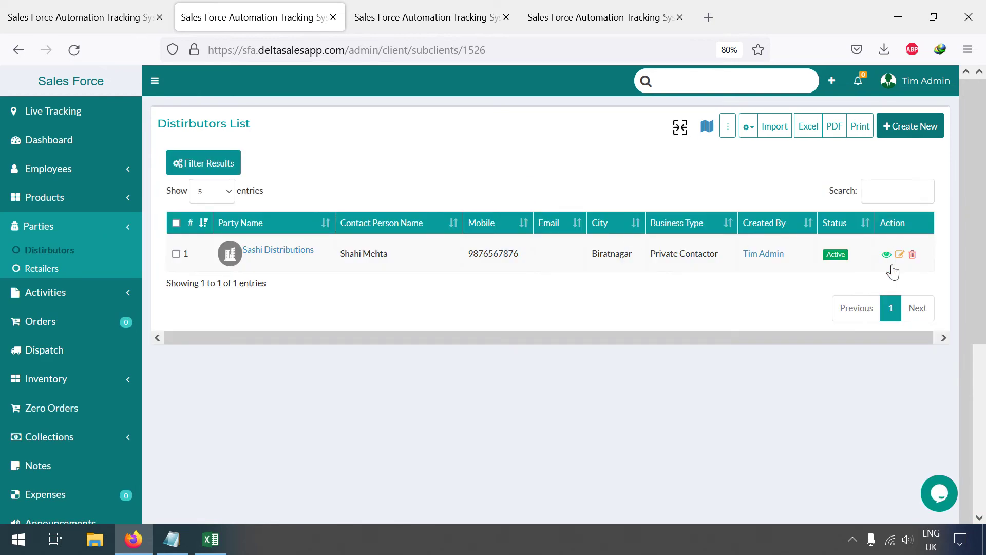
{"action": "left_click", "coordinate": [899, 255]}
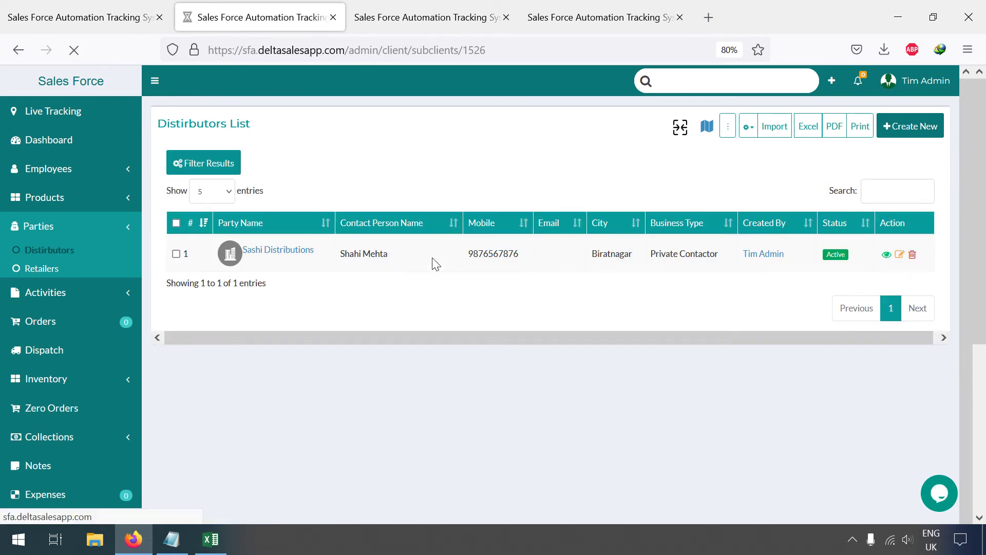
{"action": "scroll", "coordinate": [227, 273], "scroll_direction": "down", "scroll_amount": 3}
{"action": "scroll", "coordinate": [227, 273], "scroll_direction": "down", "scroll_amount": 5}
{"action": "scroll", "coordinate": [594, 241], "scroll_direction": "down", "scroll_amount": 6}
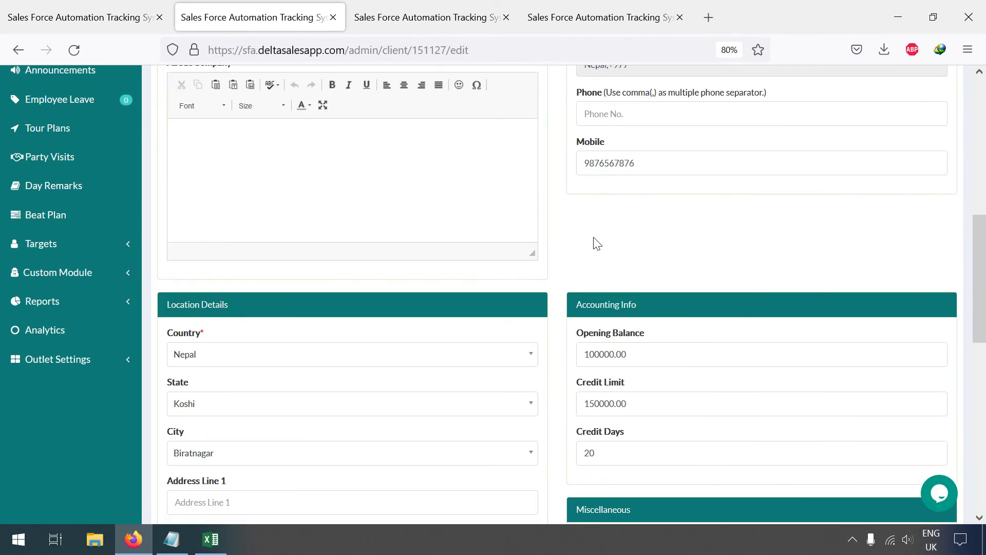
{"action": "scroll", "coordinate": [594, 238], "scroll_direction": "down", "scroll_amount": 3}
Step: Assign the BRT-Hari beat, save the distributor, and go to the Retailers list
{"action": "left_click", "coordinate": [261, 400]}
{"action": "scroll", "coordinate": [475, 407], "scroll_direction": "down", "scroll_amount": 5}
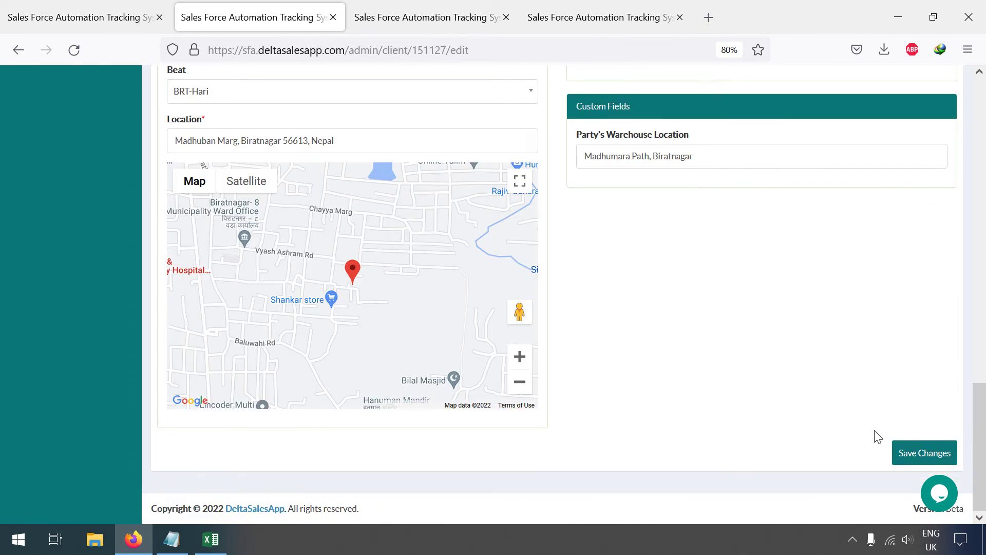
{"action": "left_click", "coordinate": [924, 453]}
{"action": "scroll", "coordinate": [558, 276], "scroll_direction": "up", "scroll_amount": 10}
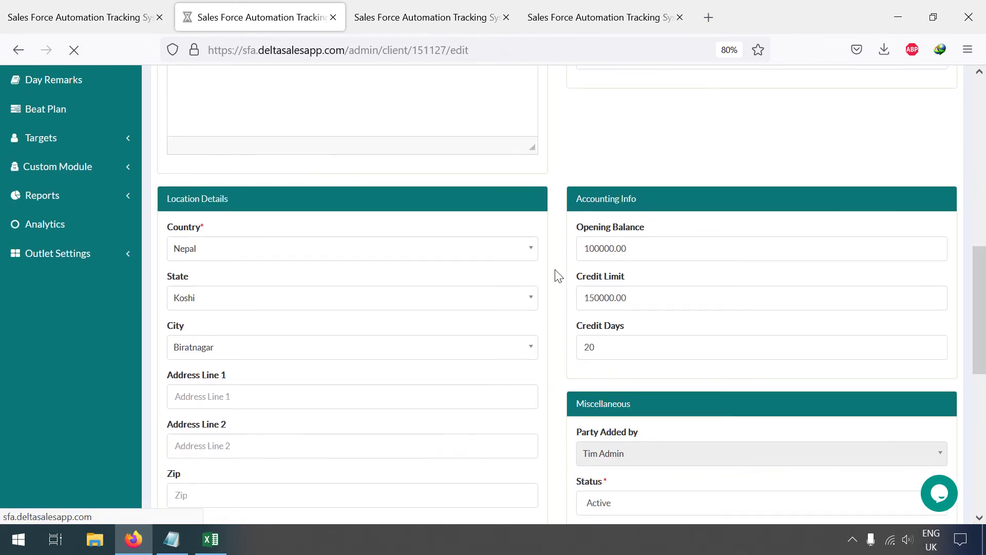
{"action": "scroll", "coordinate": [557, 276], "scroll_direction": "down", "scroll_amount": 5}
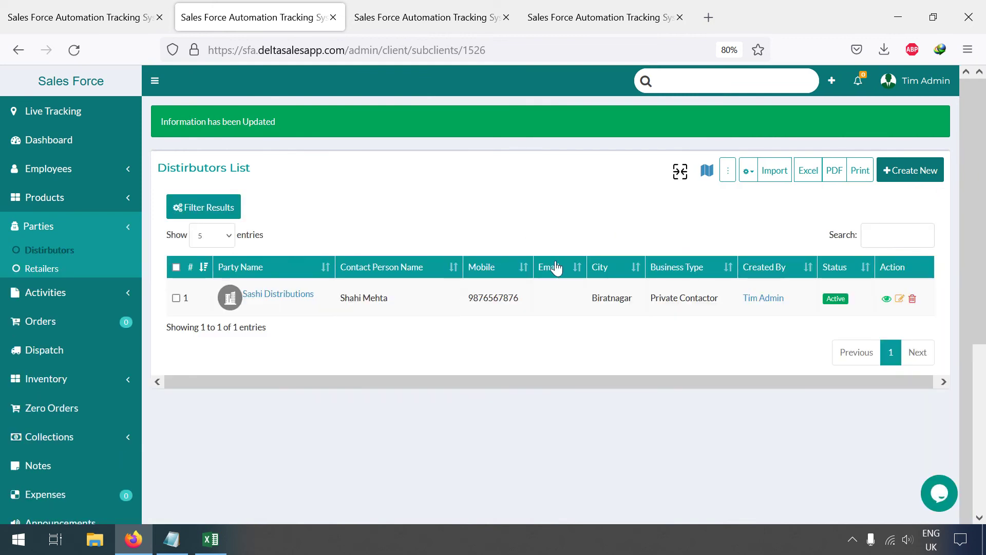
{"action": "left_click", "coordinate": [41, 268]}
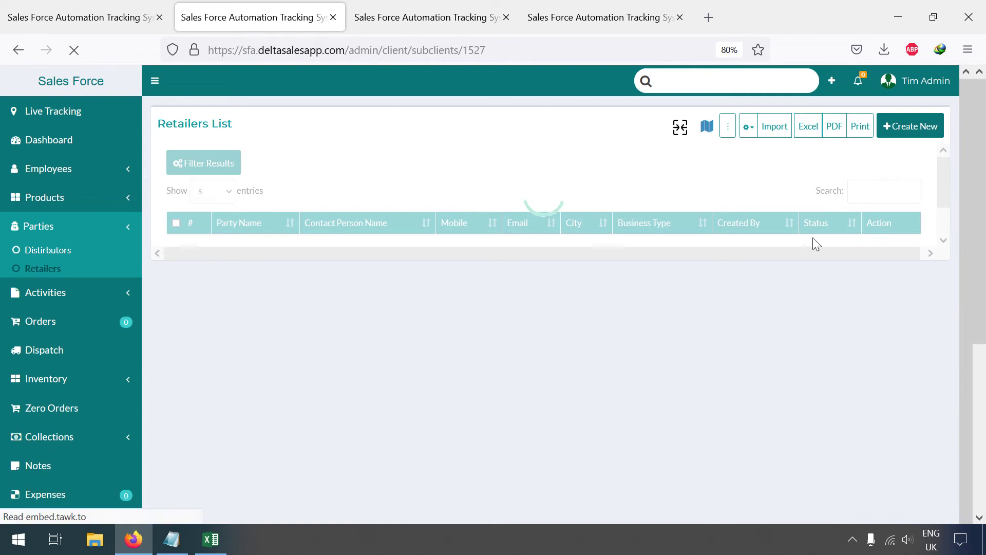
Step: Edit Ravi Kirana Store and assign it the BRT-Hari beat
{"action": "left_click", "coordinate": [900, 255]}
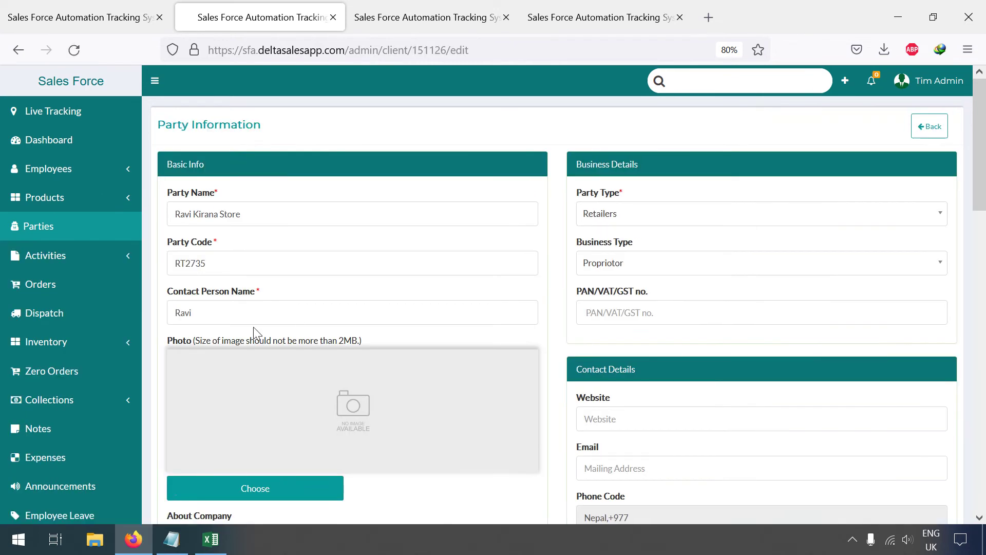
{"action": "scroll", "coordinate": [251, 334], "scroll_direction": "down", "scroll_amount": 10}
{"action": "scroll", "coordinate": [247, 343], "scroll_direction": "down", "scroll_amount": 3}
{"action": "left_click", "coordinate": [227, 354]}
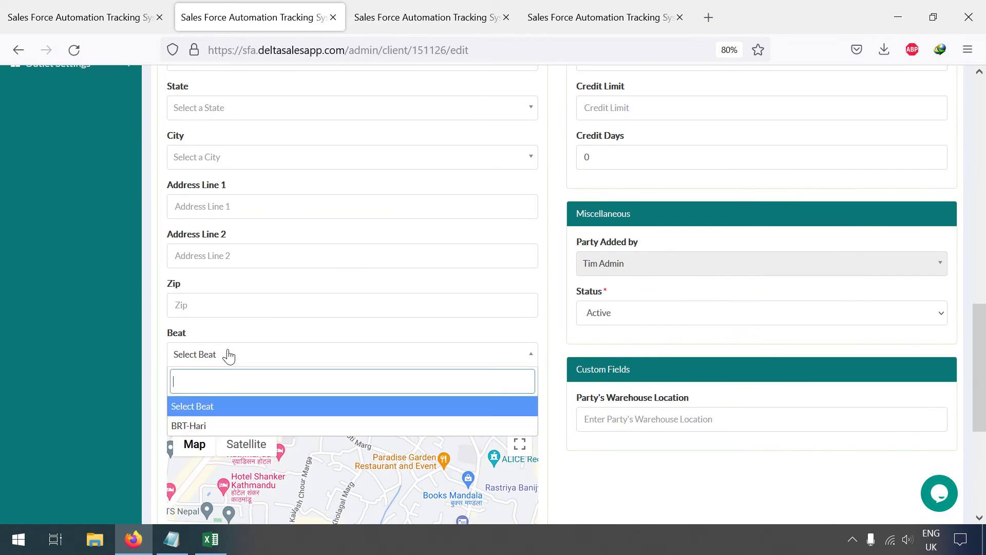
{"action": "left_click", "coordinate": [203, 426]}
{"action": "scroll", "coordinate": [454, 377], "scroll_direction": "up", "scroll_amount": 3}
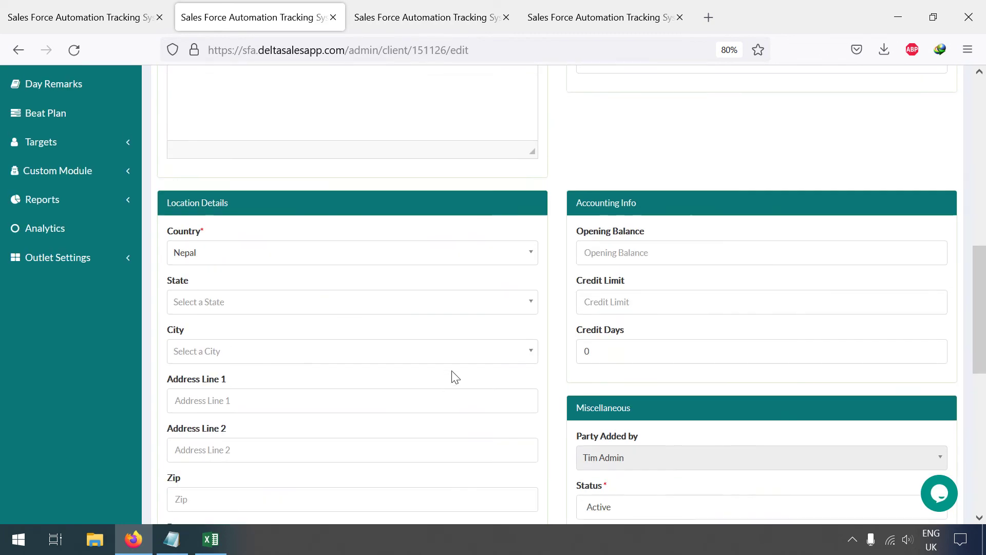
Step: Set the retailer's state to Koshi and city to Biratnagar, then save the changes
{"action": "left_click", "coordinate": [238, 306]}
{"action": "type", "text": "koshi"}
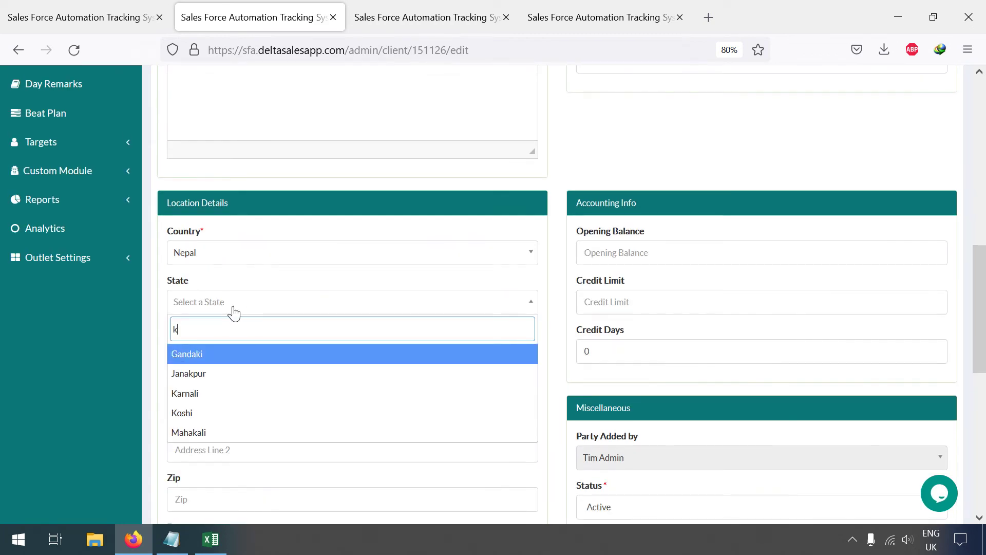
{"action": "key", "text": "Return"}
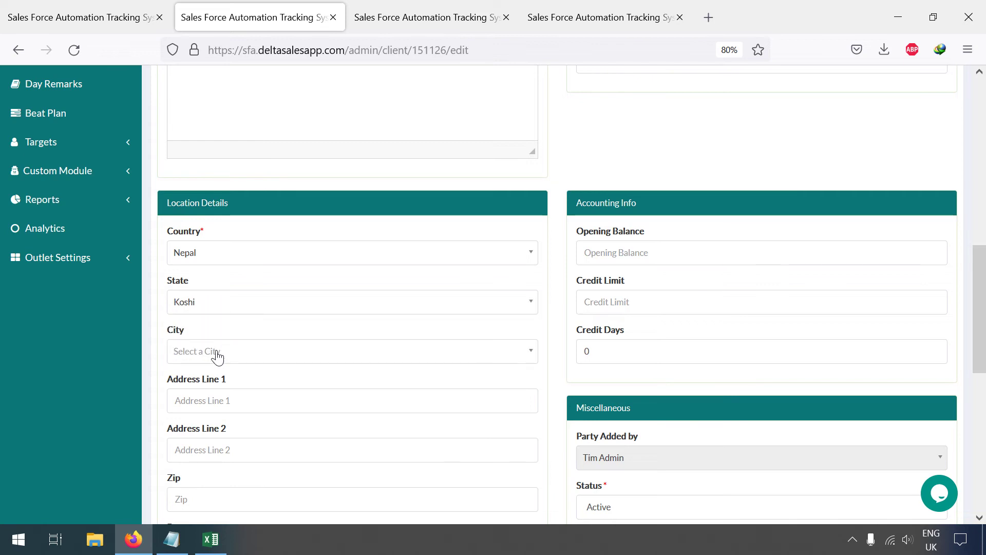
{"action": "left_click", "coordinate": [215, 353]}
{"action": "type", "text": "bira"}
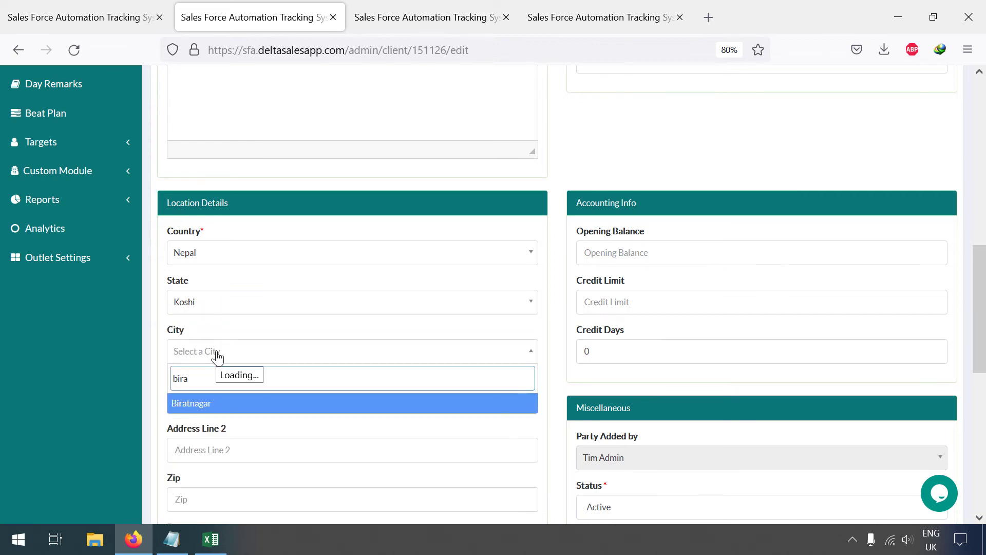
{"action": "key", "text": "Return"}
{"action": "scroll", "coordinate": [745, 409], "scroll_direction": "down", "scroll_amount": 5}
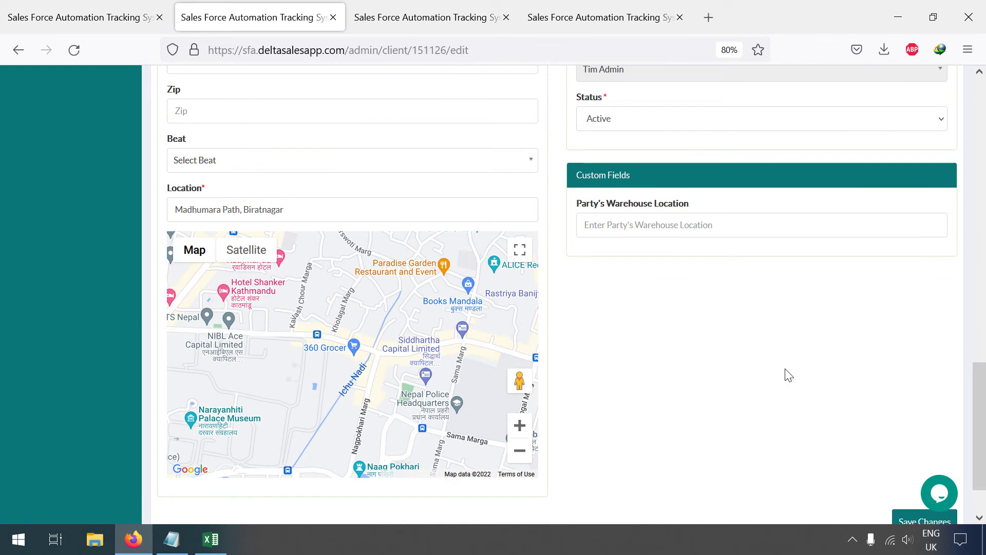
{"action": "scroll", "coordinate": [787, 374], "scroll_direction": "down", "scroll_amount": 2}
{"action": "left_click", "coordinate": [902, 451]}
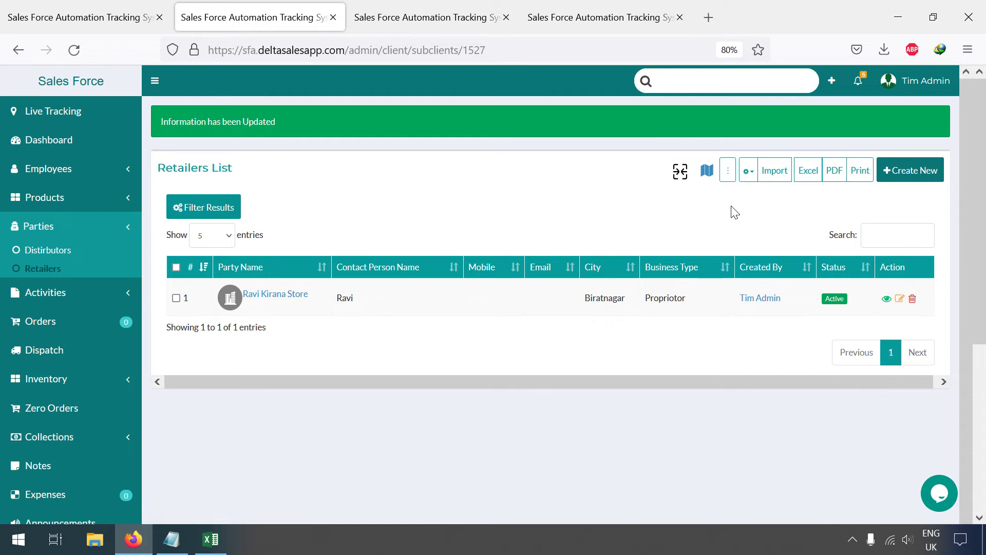
Step: Start a new party named Ravi Kirana S with code RS9988 and the contact person's name
{"action": "left_click", "coordinate": [907, 174]}
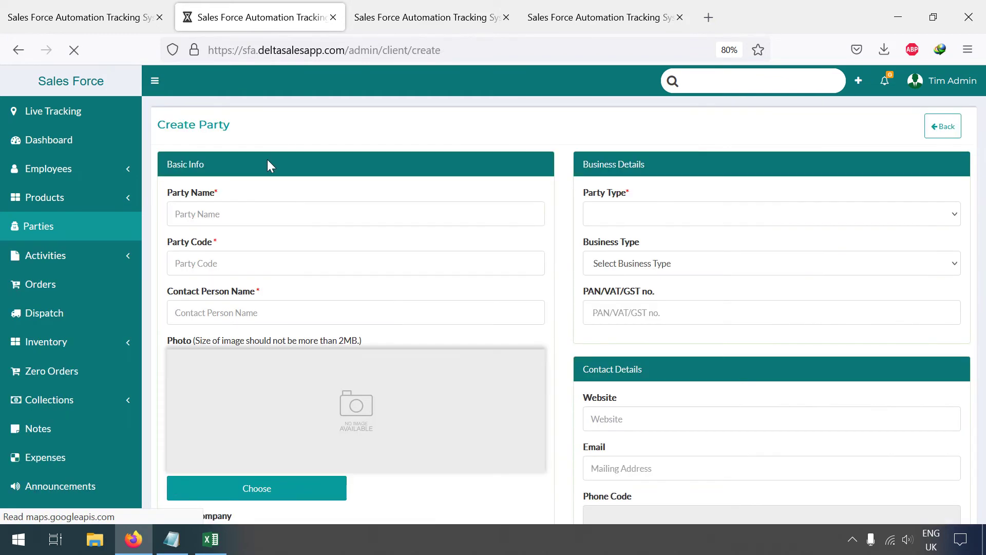
{"action": "left_click", "coordinate": [247, 225]}
{"action": "type", "text": "Ravi Kirana S"}
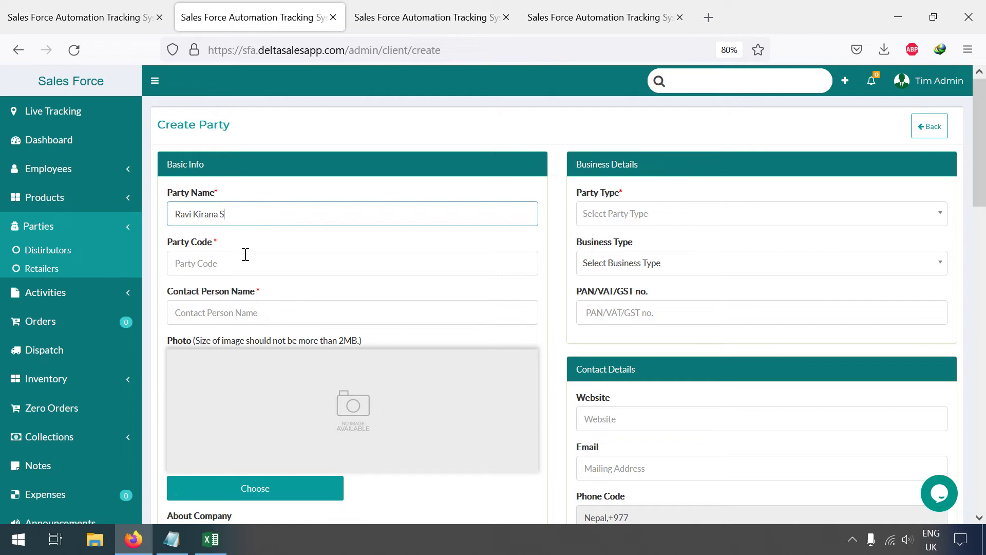
{"action": "left_click", "coordinate": [247, 262]}
{"action": "type", "text": "RS9988"}
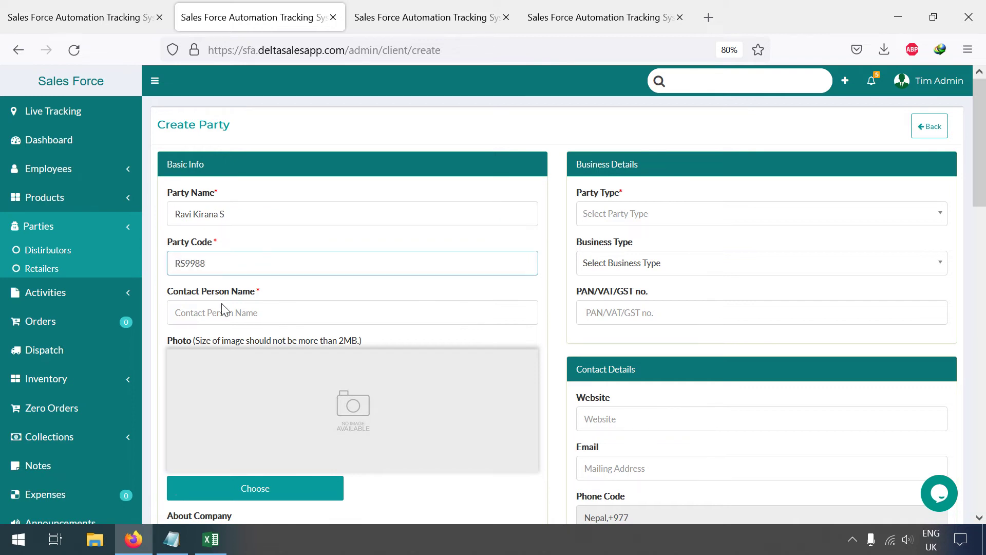
{"action": "left_click", "coordinate": [224, 312]}
{"action": "type", "text": "Ravi"}
{"action": "scroll", "coordinate": [234, 237], "scroll_direction": "down", "scroll_amount": 3}
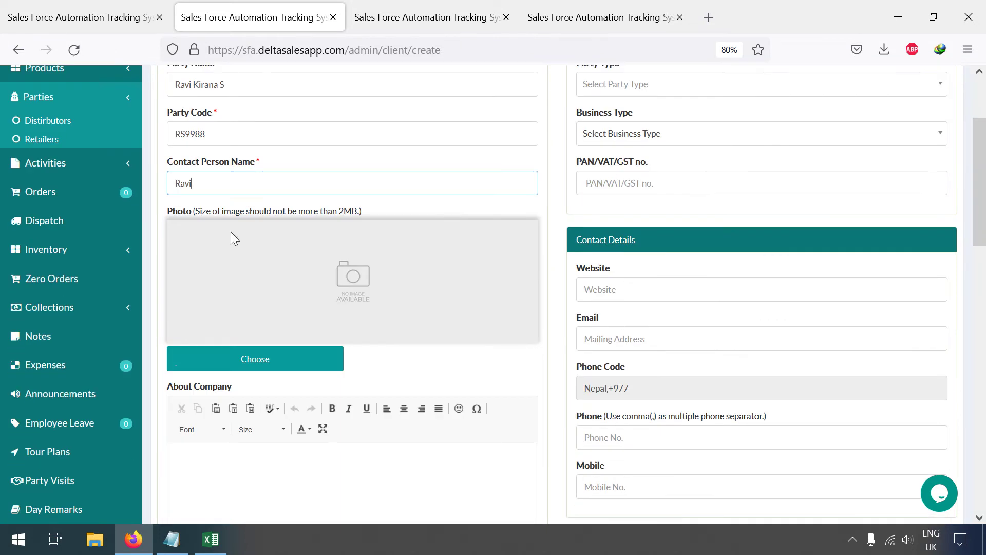
{"action": "scroll", "coordinate": [691, 229], "scroll_direction": "down", "scroll_amount": 15}
{"action": "scroll", "coordinate": [471, 341], "scroll_direction": "up", "scroll_amount": 5}
{"action": "scroll", "coordinate": [472, 345], "scroll_direction": "down", "scroll_amount": 7}
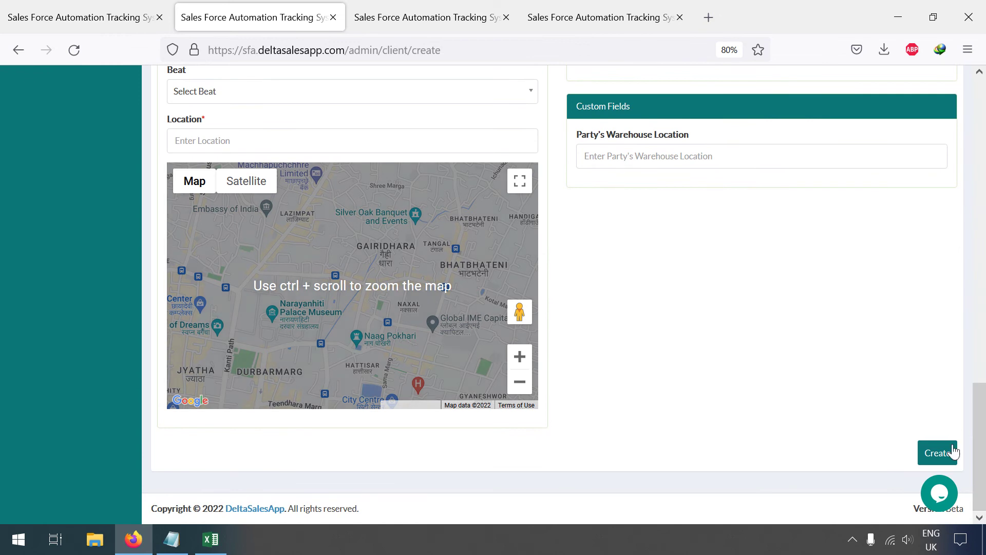
Step: Set the party type to Retailers and business type to Proprietor after the first save attempt fails
{"action": "left_click", "coordinate": [948, 453]}
{"action": "scroll", "coordinate": [642, 139], "scroll_direction": "up", "scroll_amount": 3}
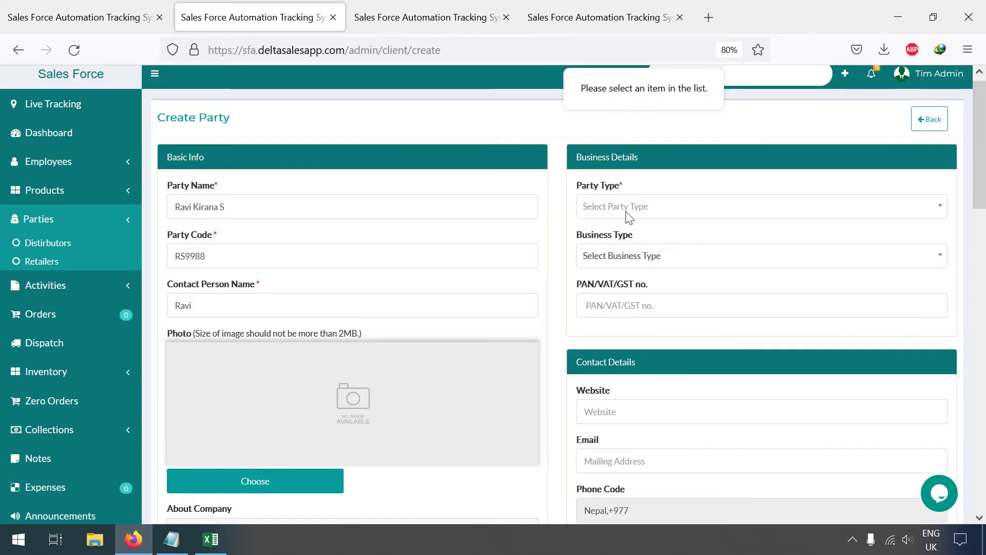
{"action": "left_click", "coordinate": [624, 221]}
{"action": "left_click", "coordinate": [623, 285]}
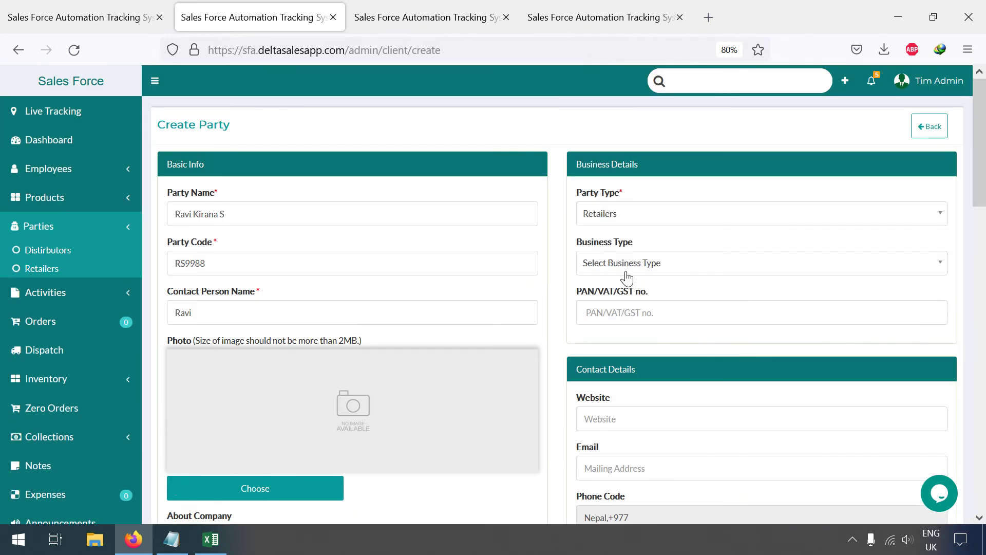
{"action": "left_click", "coordinate": [625, 265]}
{"action": "left_click", "coordinate": [627, 354]}
{"action": "scroll", "coordinate": [786, 331], "scroll_direction": "down", "scroll_amount": 15}
{"action": "left_click", "coordinate": [922, 462]}
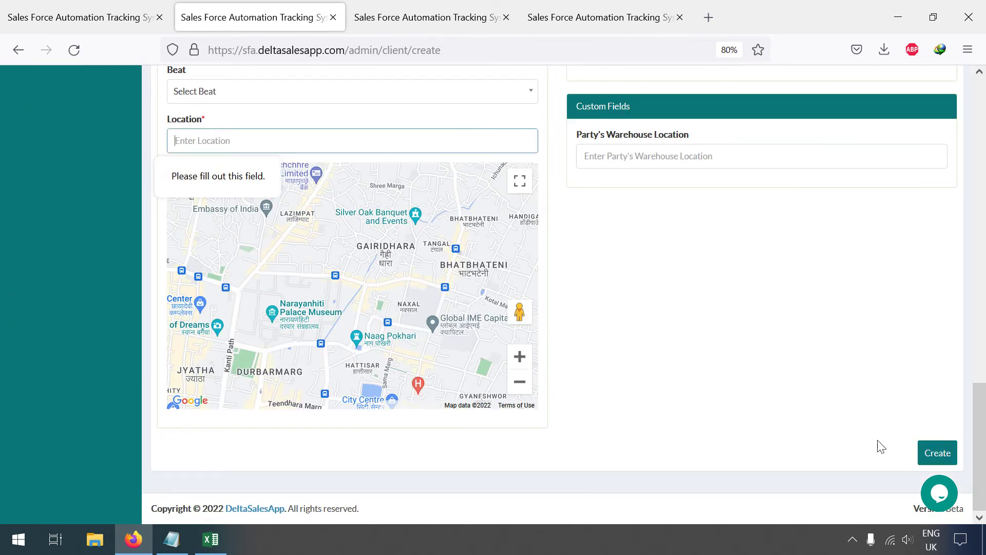
Step: Pin the party's location on the Kathmandu map and create the retailer
{"action": "scroll", "coordinate": [513, 288], "scroll_direction": "up", "scroll_amount": 6}
{"action": "scroll", "coordinate": [331, 289], "scroll_direction": "down", "scroll_amount": 6}
{"action": "scroll", "coordinate": [334, 308], "scroll_direction": "up", "scroll_amount": 2}
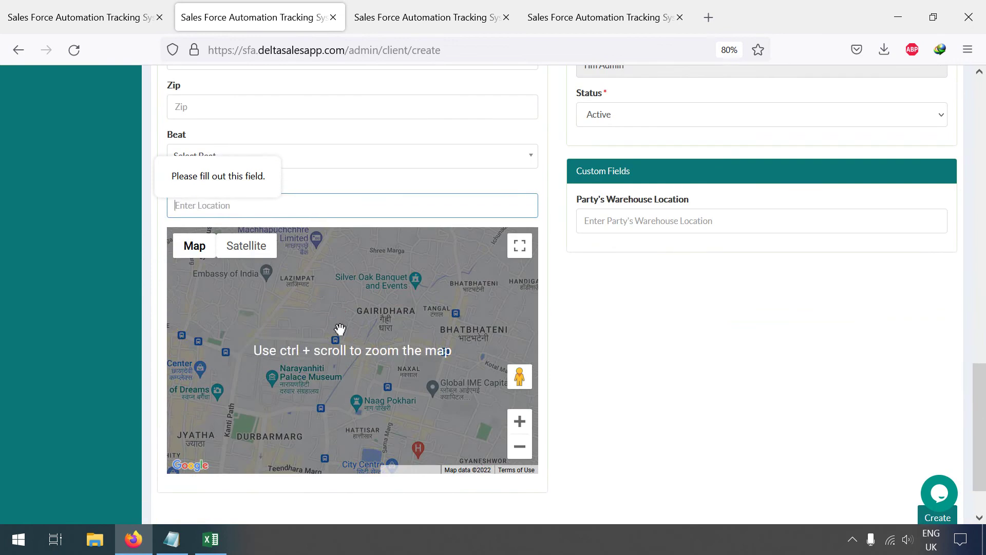
{"action": "left_click", "coordinate": [339, 329]}
{"action": "scroll", "coordinate": [894, 493], "scroll_direction": "down", "scroll_amount": 2}
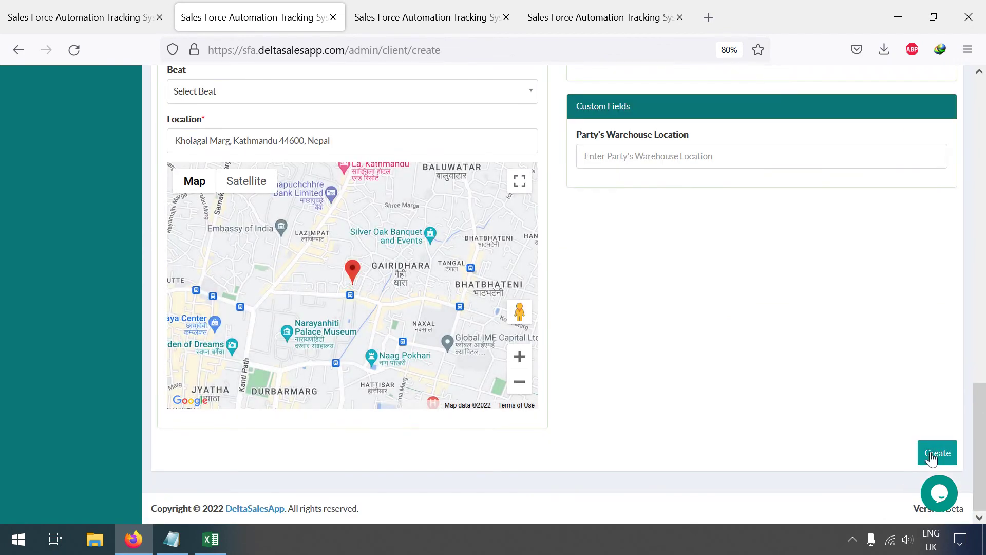
{"action": "left_click", "coordinate": [927, 456]}
{"action": "scroll", "coordinate": [697, 304], "scroll_direction": "up", "scroll_amount": 15}
{"action": "scroll", "coordinate": [697, 304], "scroll_direction": "up", "scroll_amount": 5}
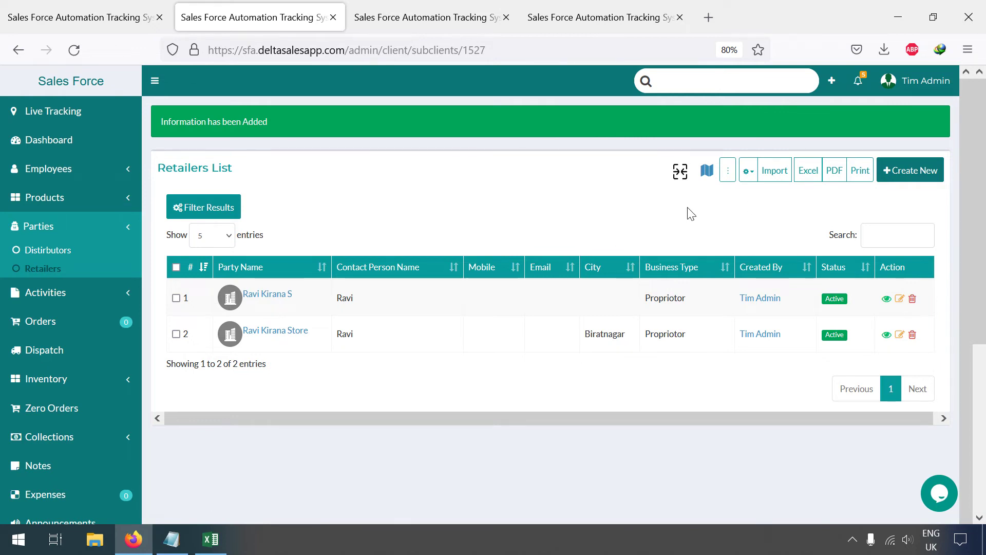
Step: On the merge parties page, select Ravi Kirana S and Ravi Kirana Store for merging
{"action": "left_click", "coordinate": [683, 175]}
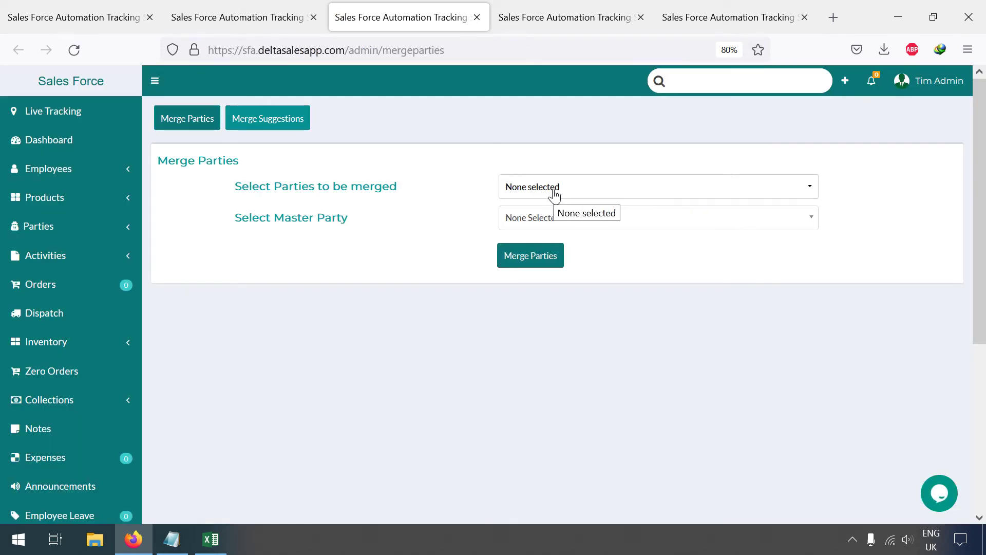
{"action": "left_click", "coordinate": [553, 191]}
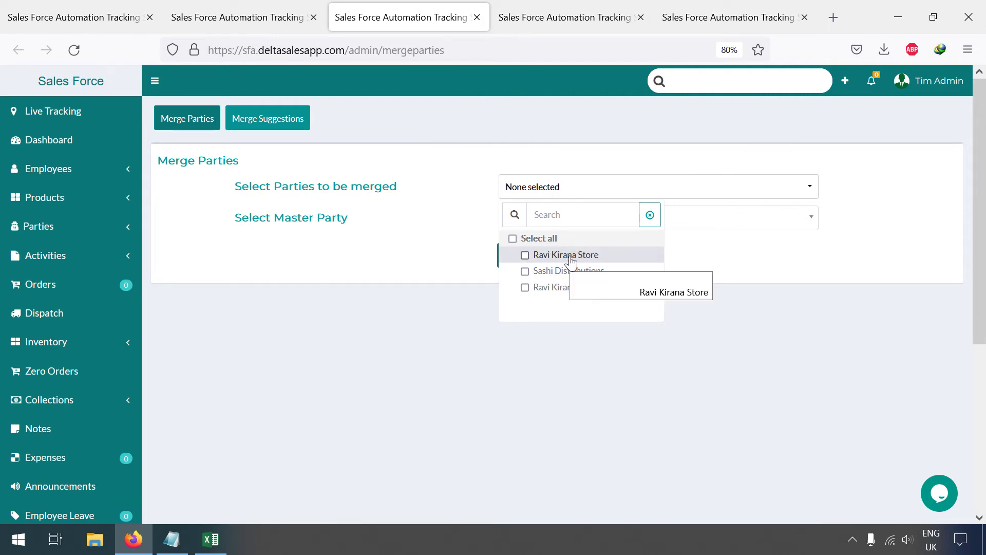
{"action": "left_click", "coordinate": [564, 288]}
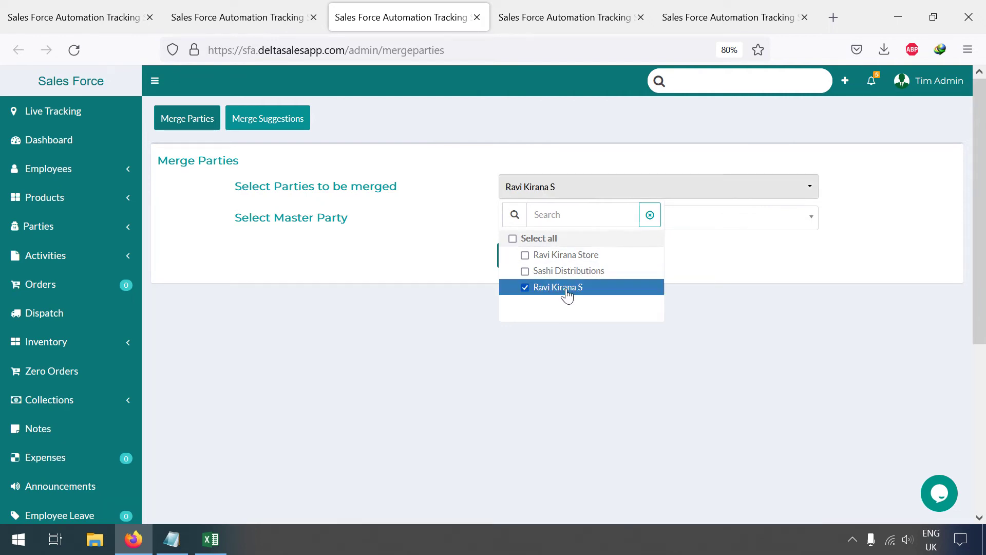
{"action": "left_click", "coordinate": [467, 257]}
{"action": "left_click", "coordinate": [555, 219]}
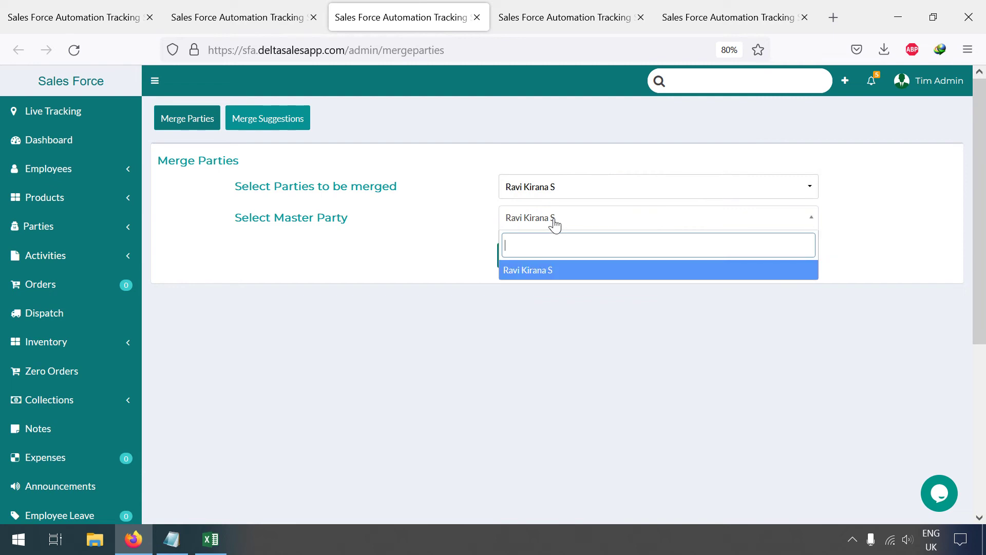
{"action": "left_click", "coordinate": [558, 195]}
{"action": "left_click", "coordinate": [543, 254]}
{"action": "left_click", "coordinate": [445, 260]}
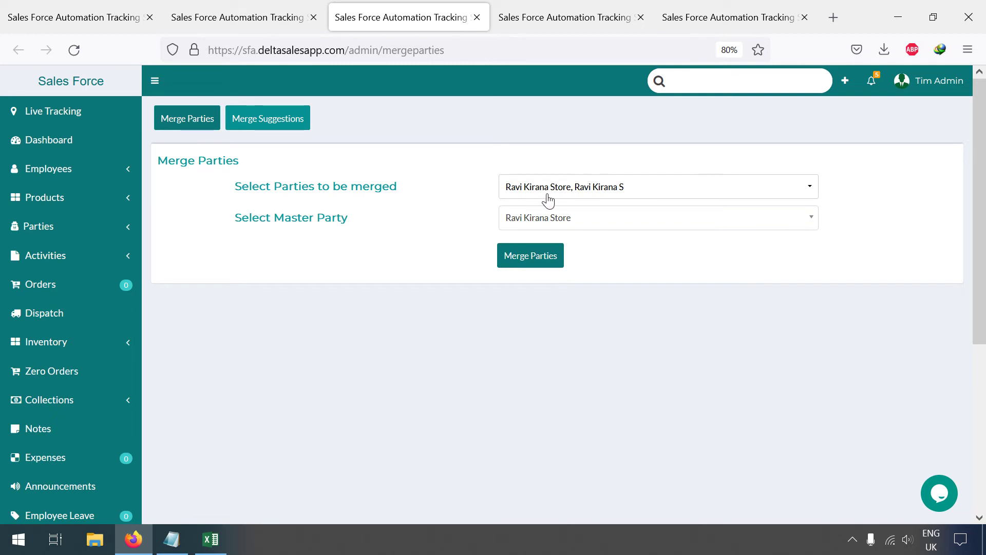
Step: Set Ravi Kirana Store as the master party and confirm the merge
{"action": "left_click", "coordinate": [572, 233]}
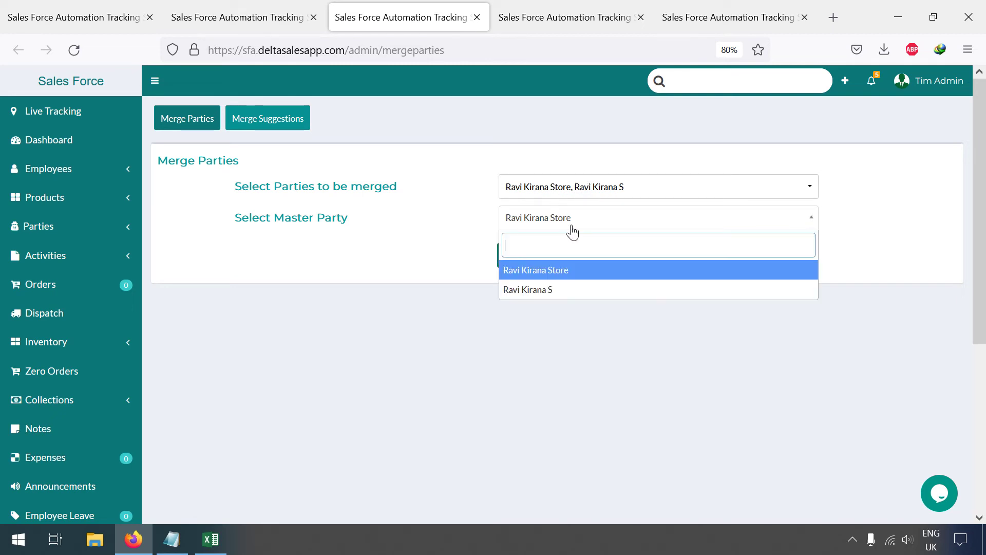
{"action": "left_click", "coordinate": [568, 271]}
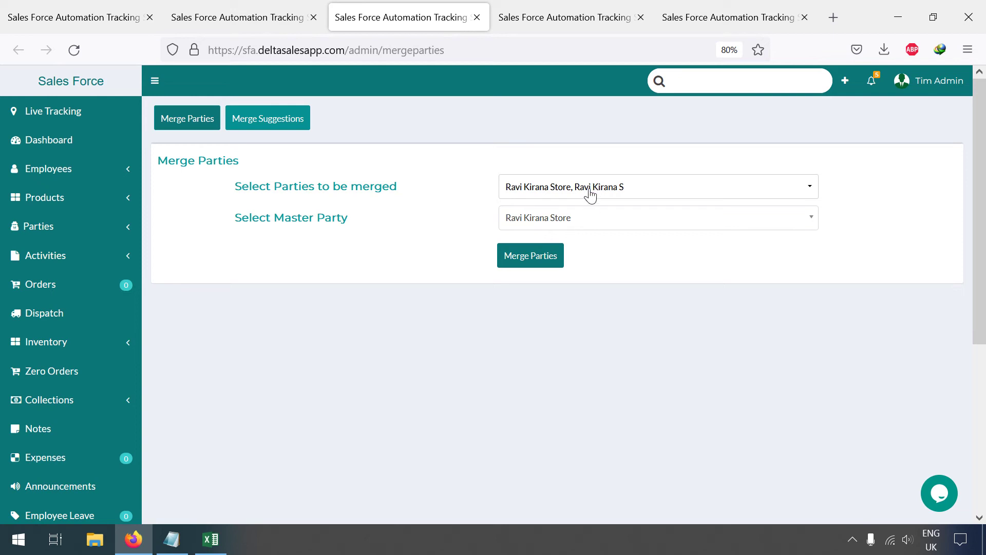
{"action": "left_click", "coordinate": [548, 257]}
{"action": "left_click", "coordinate": [570, 316]}
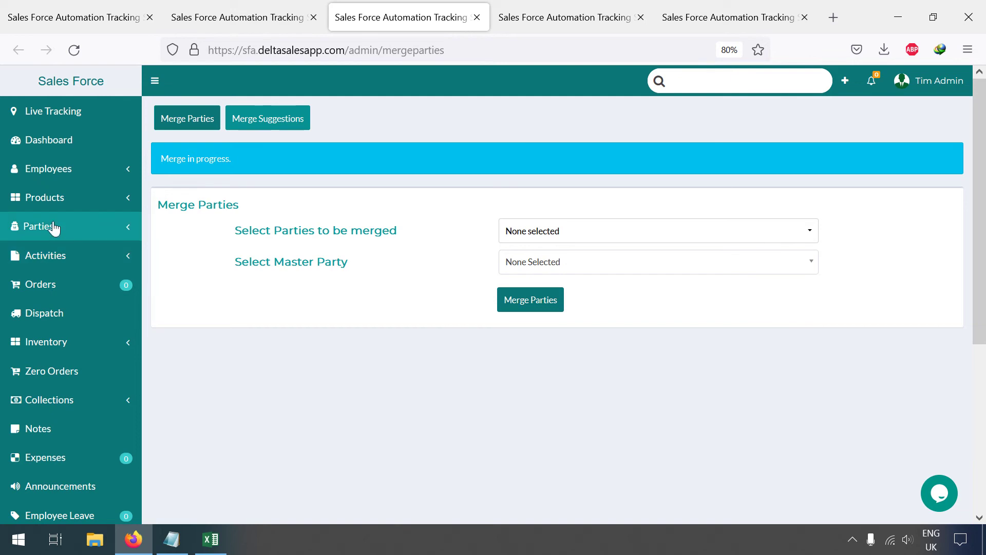
Step: Reload the Parties > Retailers list, then go to the Import Parties page
{"action": "left_click", "coordinate": [73, 228]}
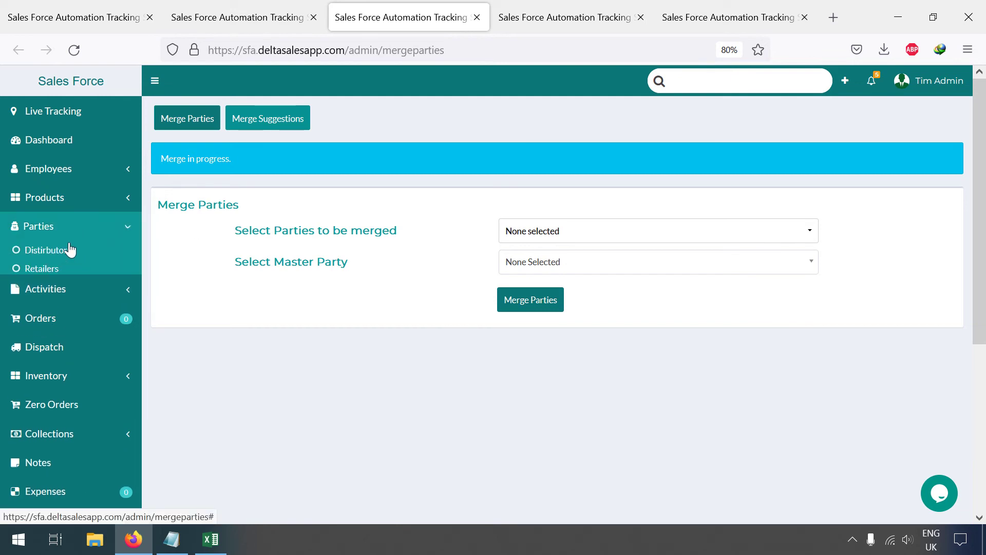
{"action": "left_click", "coordinate": [58, 268]}
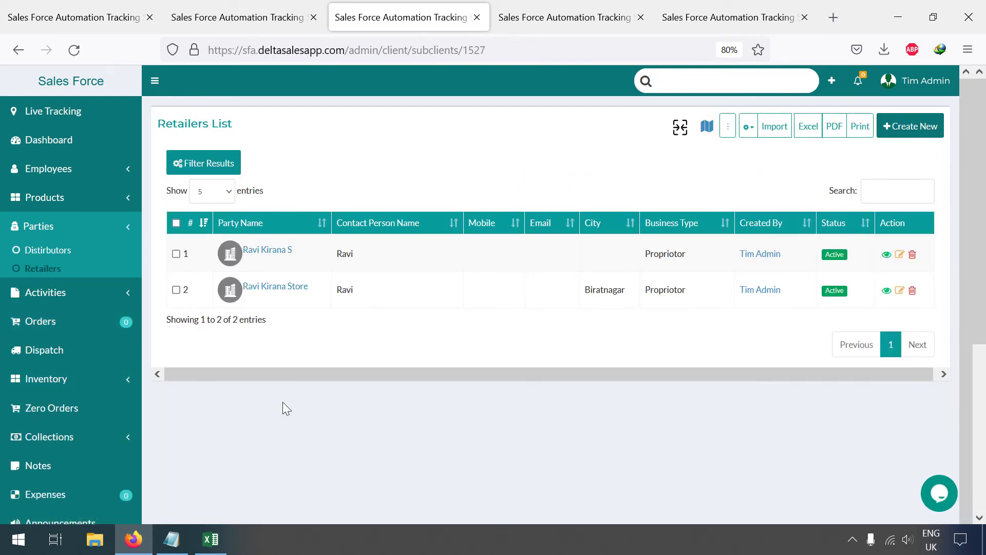
{"action": "left_click", "coordinate": [73, 49]}
{"action": "left_click", "coordinate": [769, 137]}
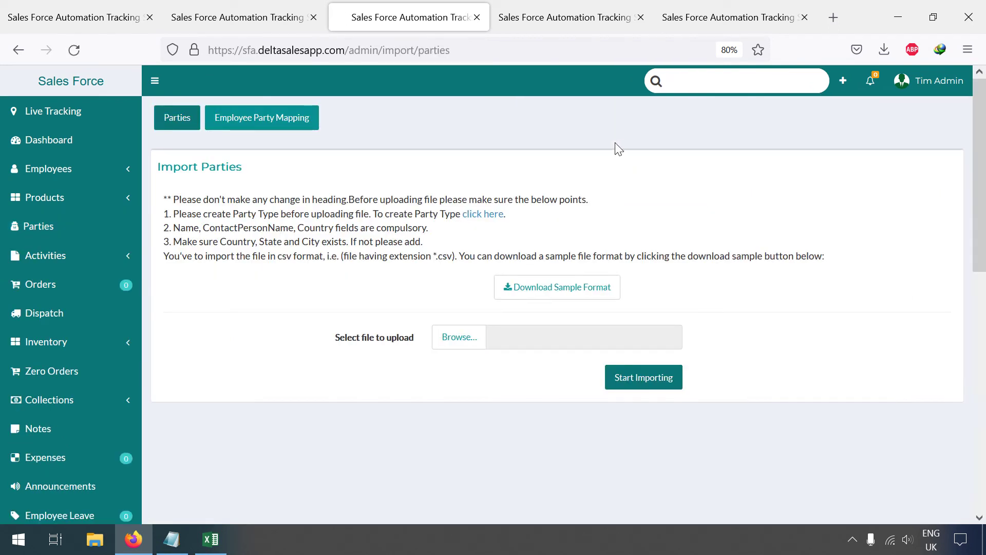
Step: Save the sample format sample_parties.csv to the Desktop and open it in Excel
{"action": "left_click", "coordinate": [561, 288]}
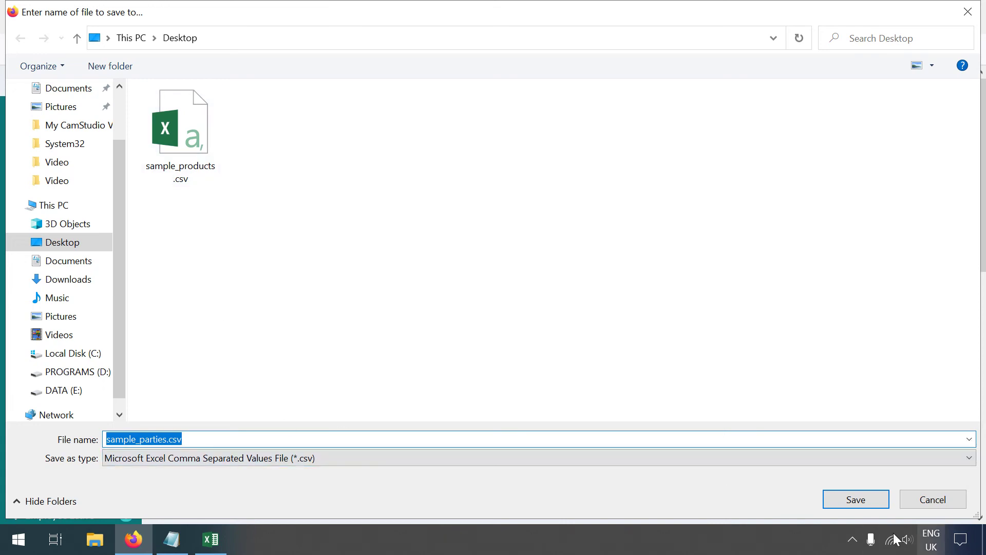
{"action": "left_click", "coordinate": [849, 499]}
{"action": "left_click", "coordinate": [652, 97]}
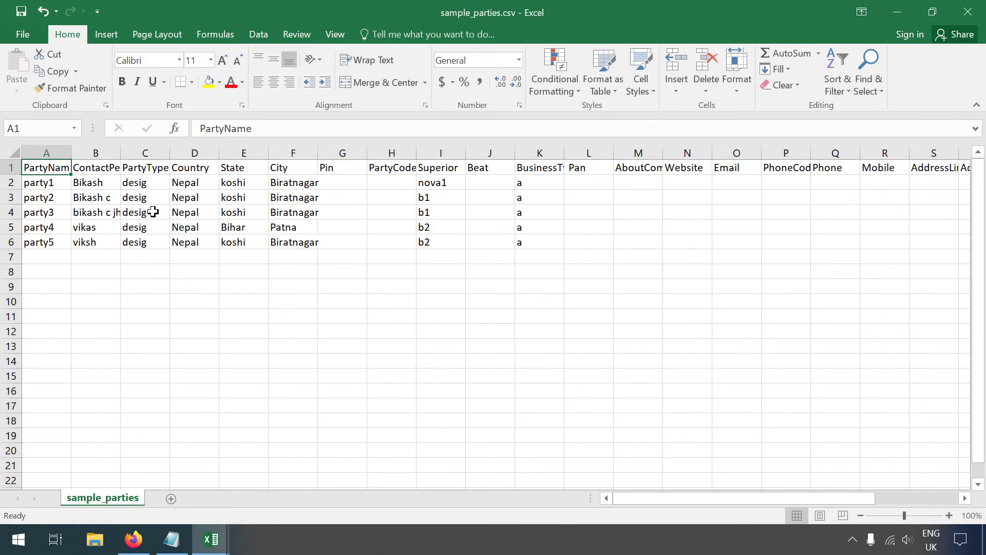
Step: Widen column A and clear the sample party rows
{"action": "left_click_drag", "start_coordinate": [69, 150], "coordinate": [120, 154]}
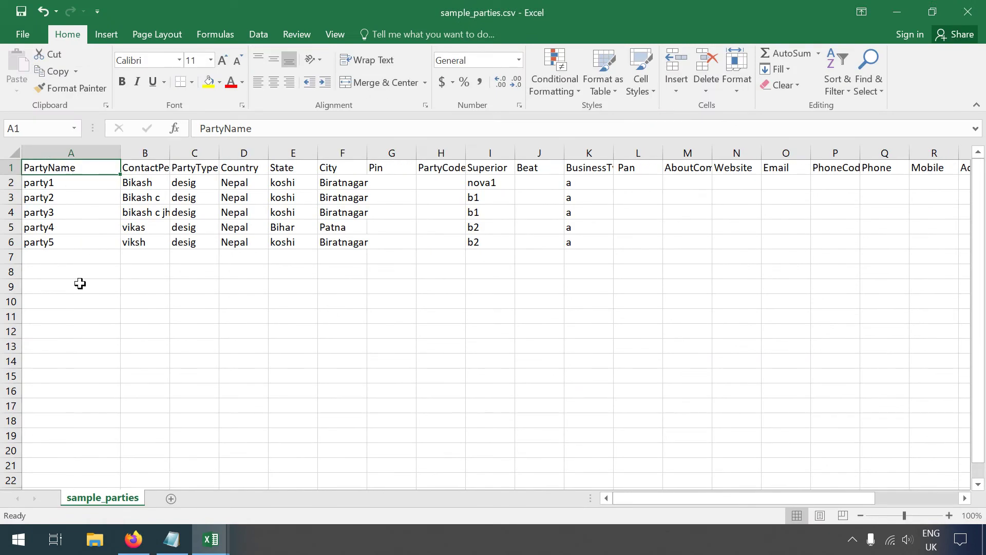
{"action": "left_click_drag", "start_coordinate": [70, 324], "coordinate": [622, 180]}
{"action": "key", "text": "Delete"}
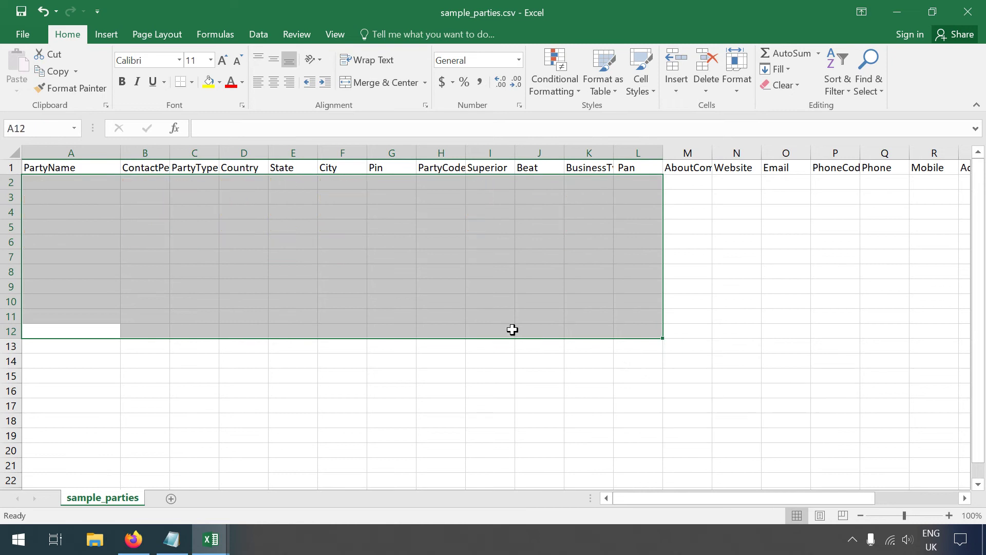
Step: Enter 'Shyam General Store' as the PartyName in A2, correcting the typo
{"action": "left_click", "coordinate": [58, 187]}
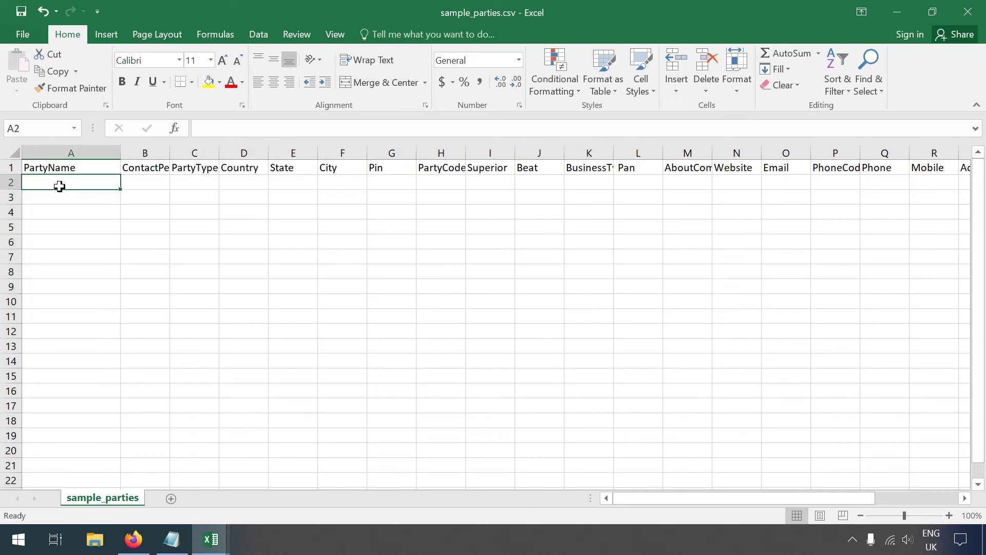
{"action": "type", "text": "Shy"}
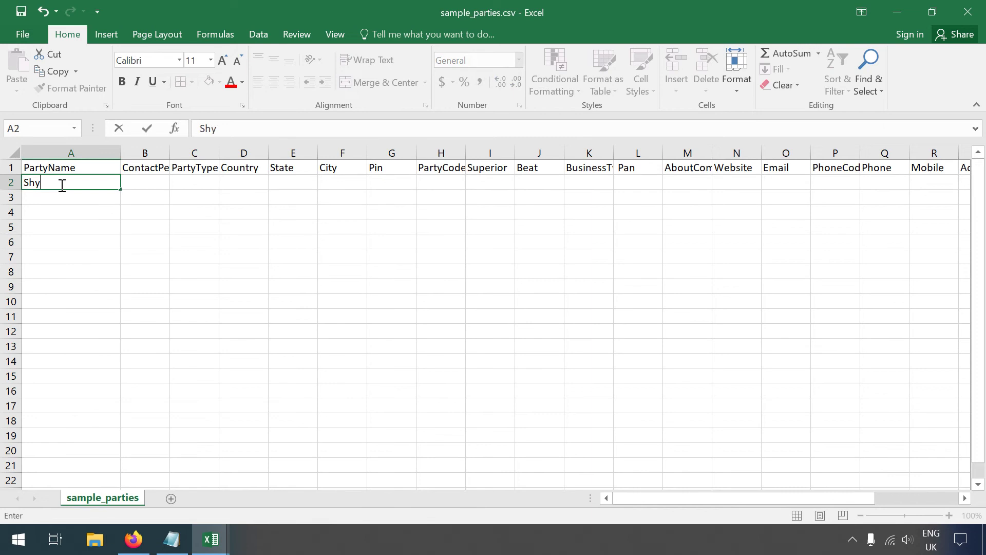
{"action": "type", "text": "am General Store"}
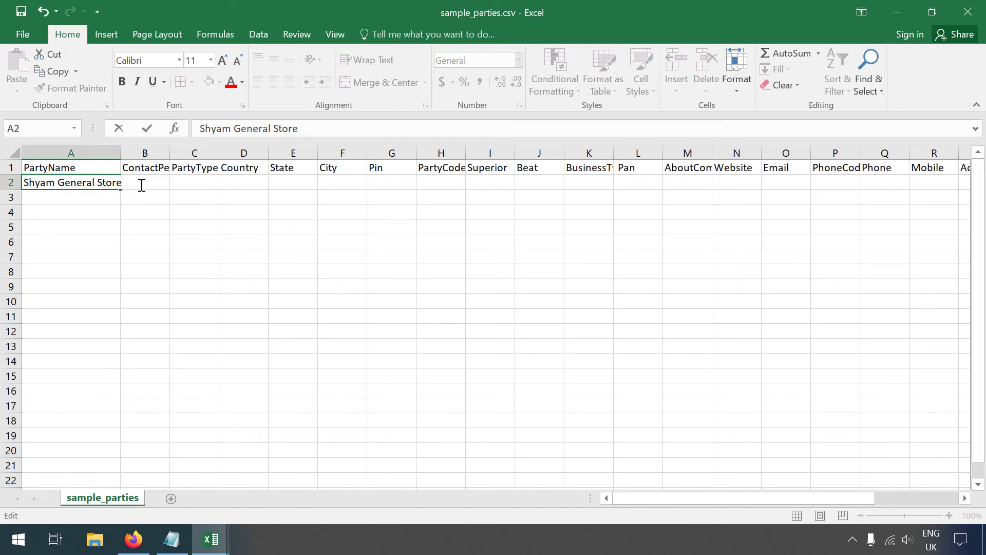
{"action": "double_click", "coordinate": [142, 185]}
{"action": "type", "text": "Ravish"}
{"action": "key", "text": "Tab"}
{"action": "double_click", "coordinate": [102, 183]}
{"action": "left_click_drag", "start_coordinate": [97, 180], "coordinate": [138, 184]}
{"action": "type", "text": "St"}
{"action": "left_click", "coordinate": [138, 183]}
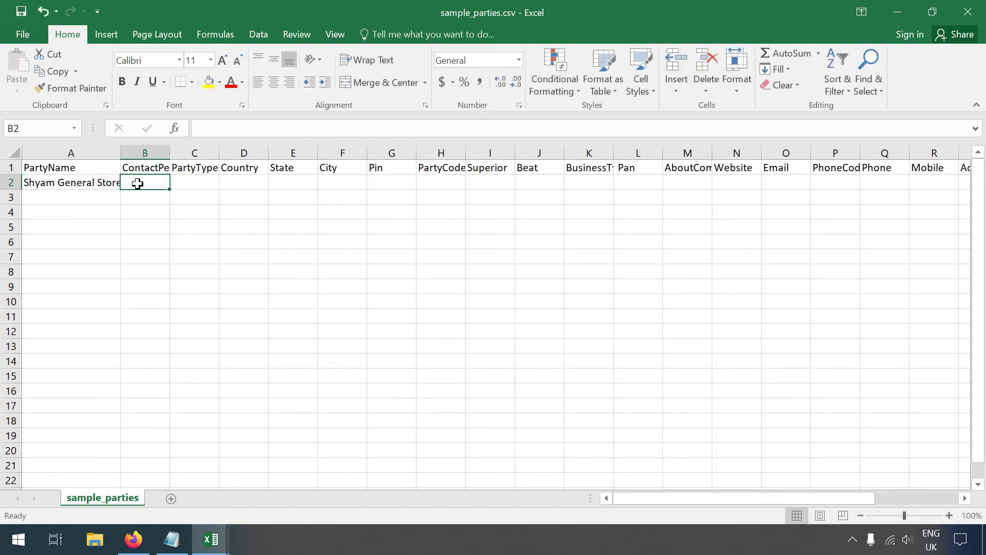
Step: Enter Ravish as the ContactPerson in B2
{"action": "type", "text": "Ravish"}
{"action": "key", "text": "Tab"}
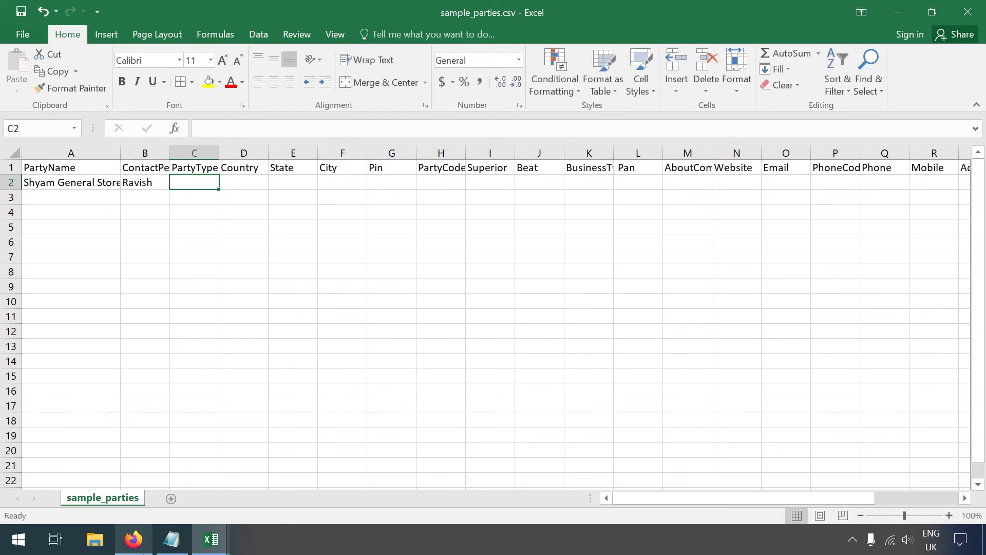
{"action": "left_click", "coordinate": [134, 539]}
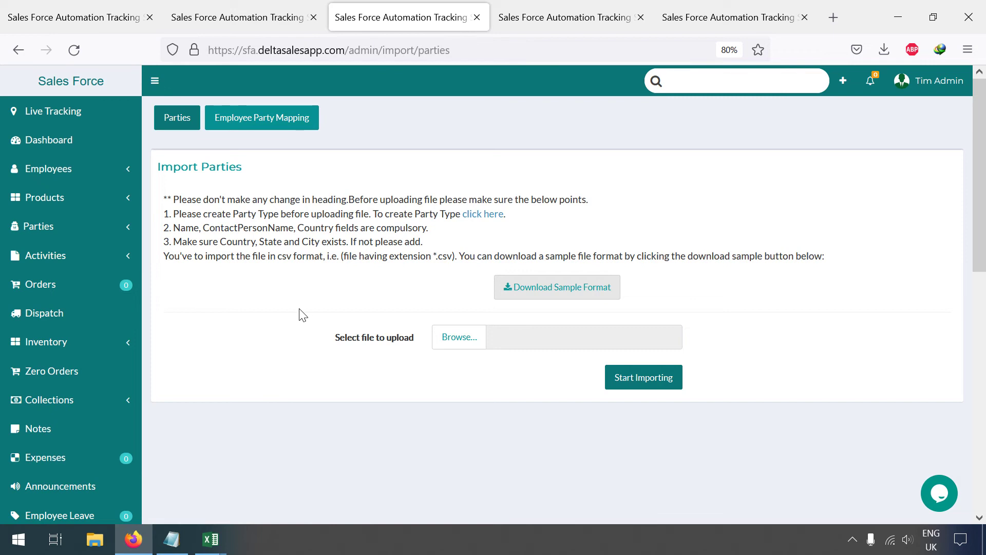
{"action": "left_click", "coordinate": [84, 225]}
Step: Copy 'Distirbutors' from the Distributors list heading and open Retailers in a new tab
{"action": "left_click", "coordinate": [82, 250]}
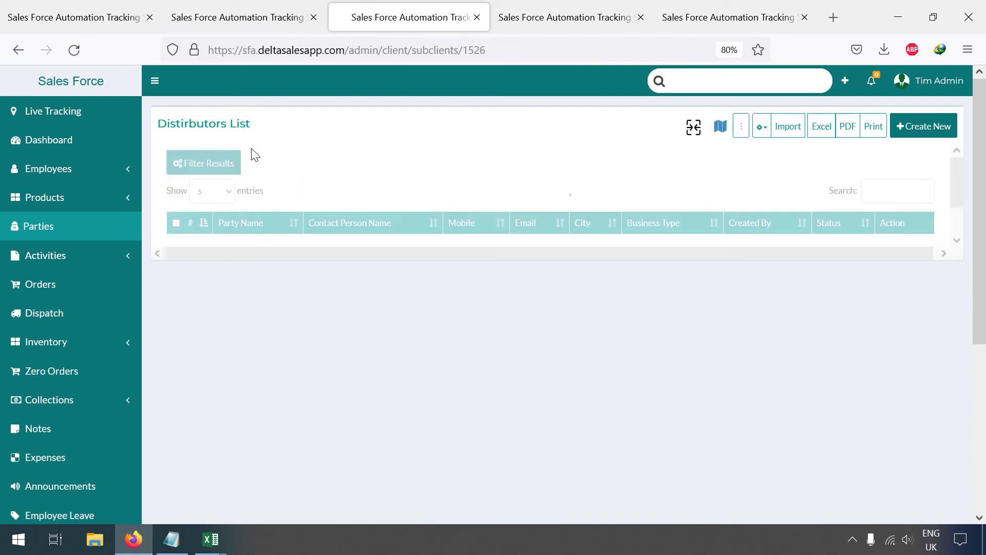
{"action": "left_click_drag", "start_coordinate": [226, 128], "coordinate": [157, 126]}
{"action": "key", "text": "ctrl+c"}
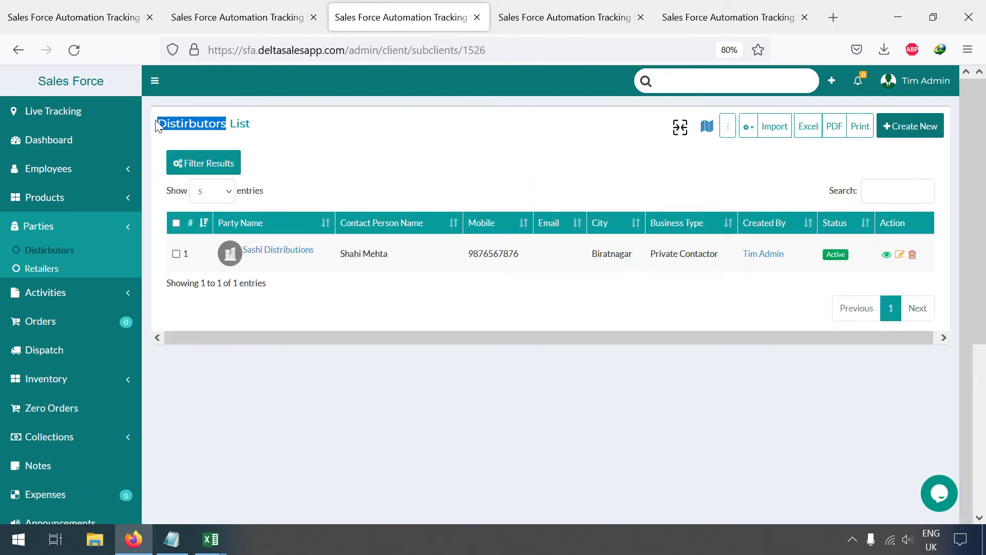
{"action": "left_click", "coordinate": [210, 534]}
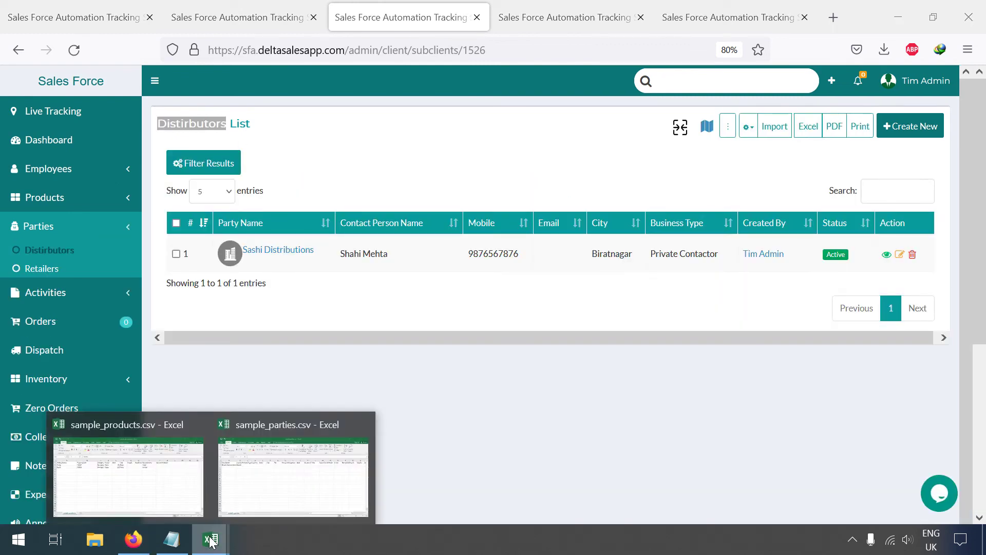
{"action": "right_click", "coordinate": [75, 271]}
{"action": "left_click", "coordinate": [154, 221]}
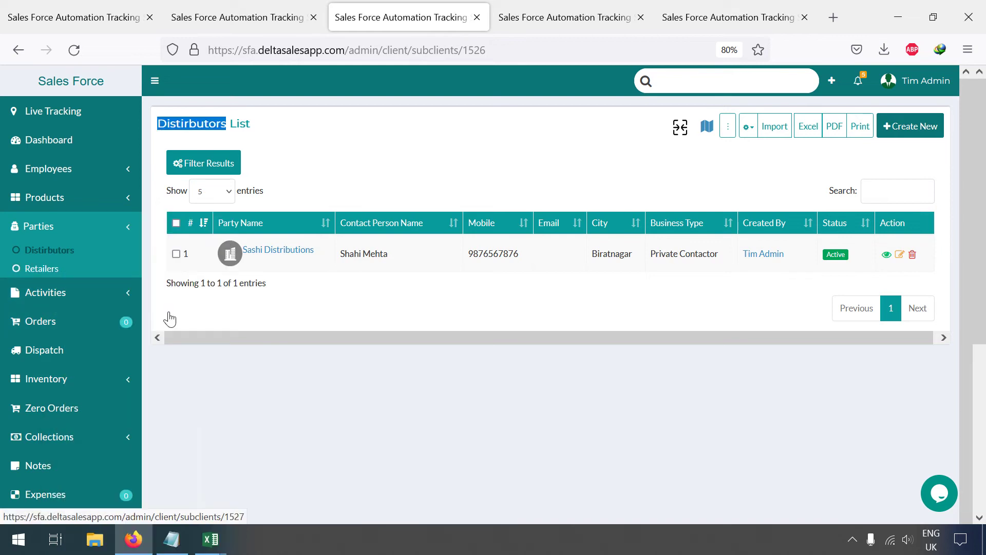
{"action": "left_click", "coordinate": [211, 538]}
{"action": "left_click", "coordinate": [265, 498]}
Step: Fill C2:F2 with Distirbutors, Nepal, Koshi and Biratnagar
{"action": "double_click", "coordinate": [188, 181]}
{"action": "key", "text": "ctrl+v"}
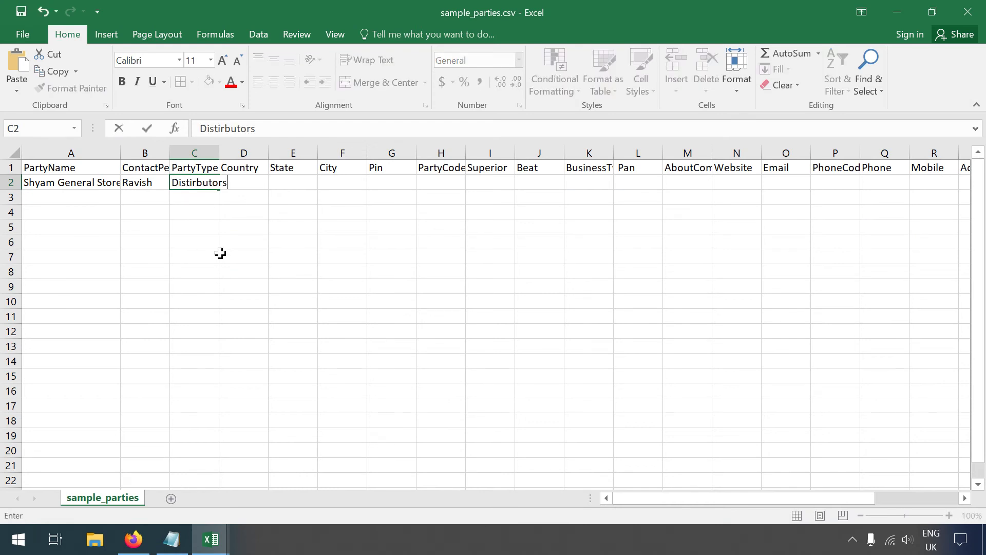
{"action": "key", "text": "Tab"}
{"action": "type", "text": "Nepal"}
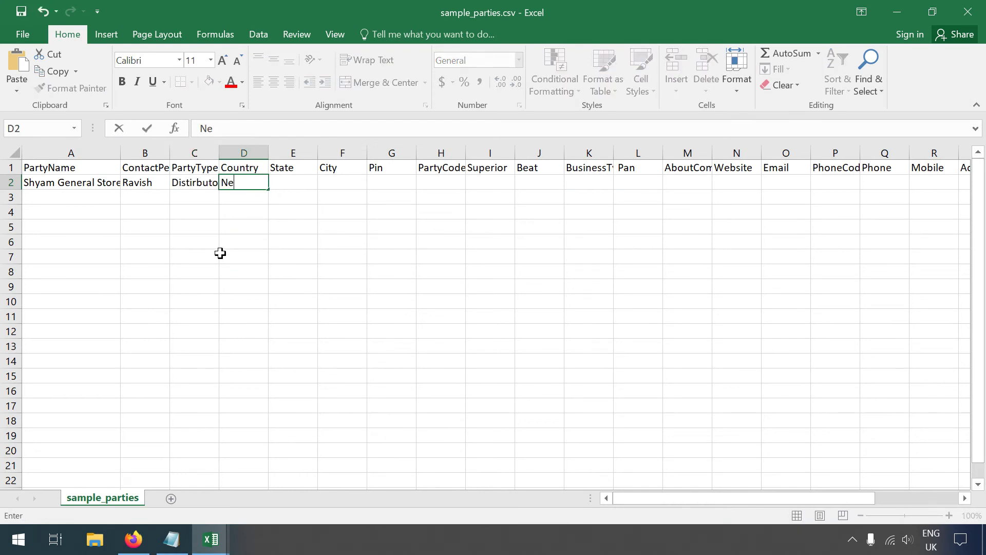
{"action": "key", "text": "Tab"}
{"action": "type", "text": "K"}
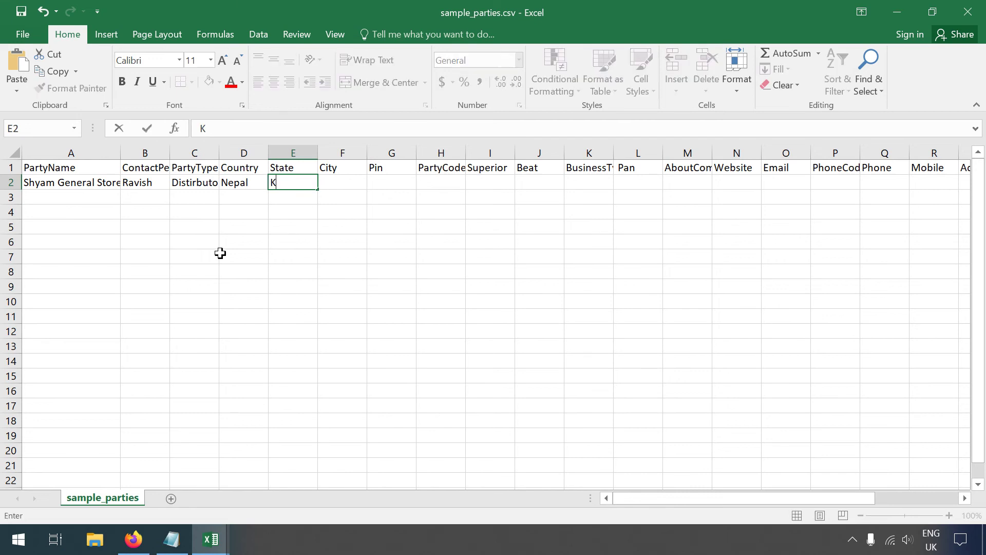
{"action": "key", "text": "Tab"}
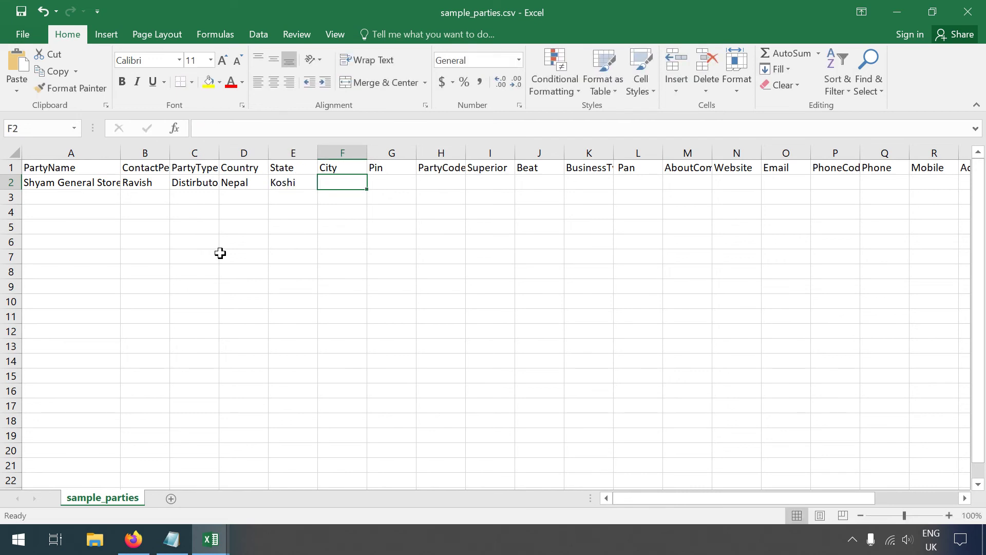
{"action": "type", "text": "Biratnagar"}
{"action": "key", "text": "Tab"}
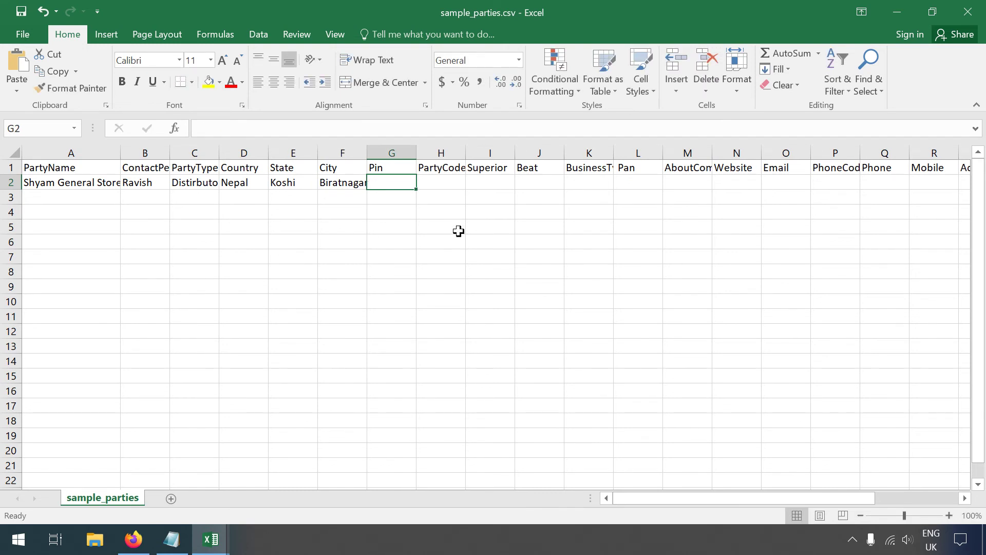
Step: Enter party code SG002 in H2 and superior sfa in I2
{"action": "left_click", "coordinate": [444, 183]}
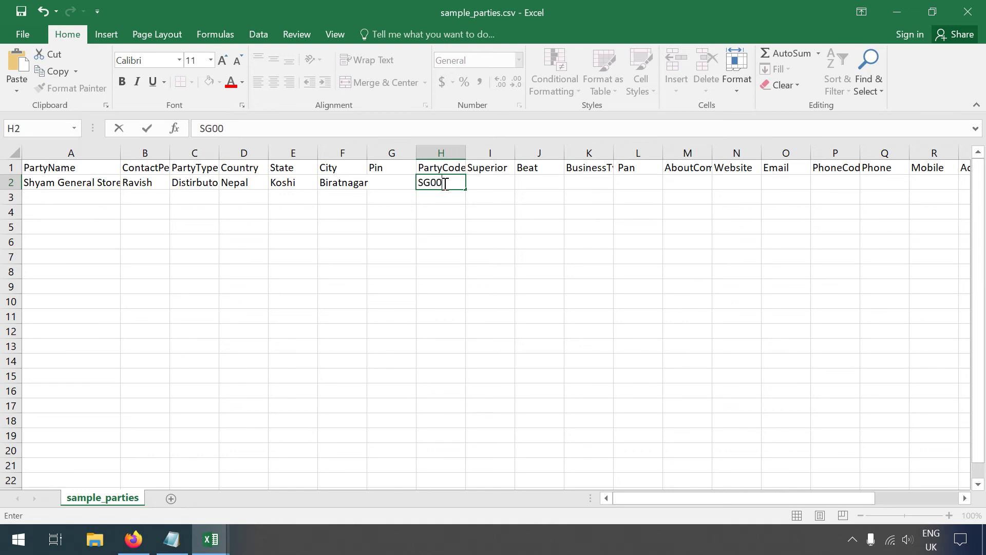
{"action": "double_click", "coordinate": [478, 179]}
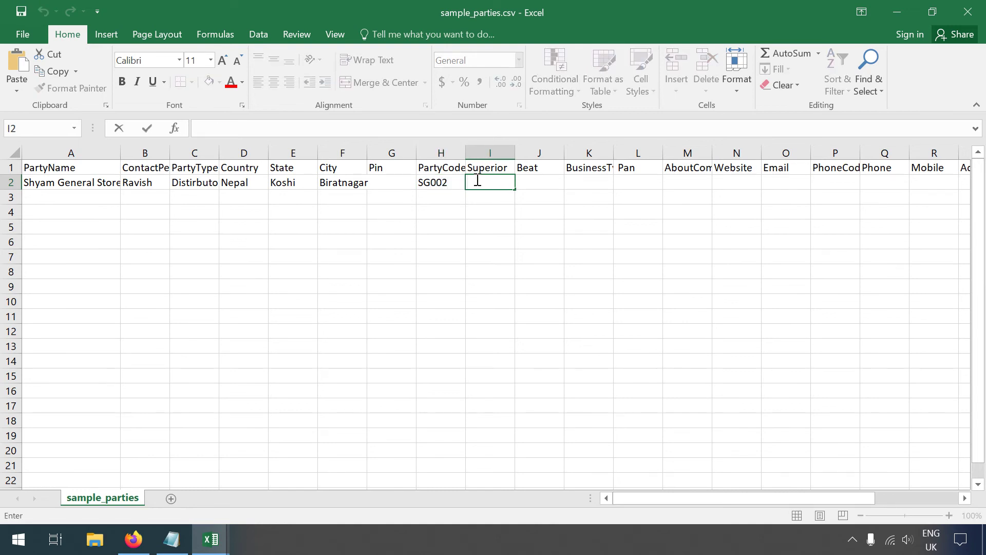
{"action": "left_click", "coordinate": [146, 543]}
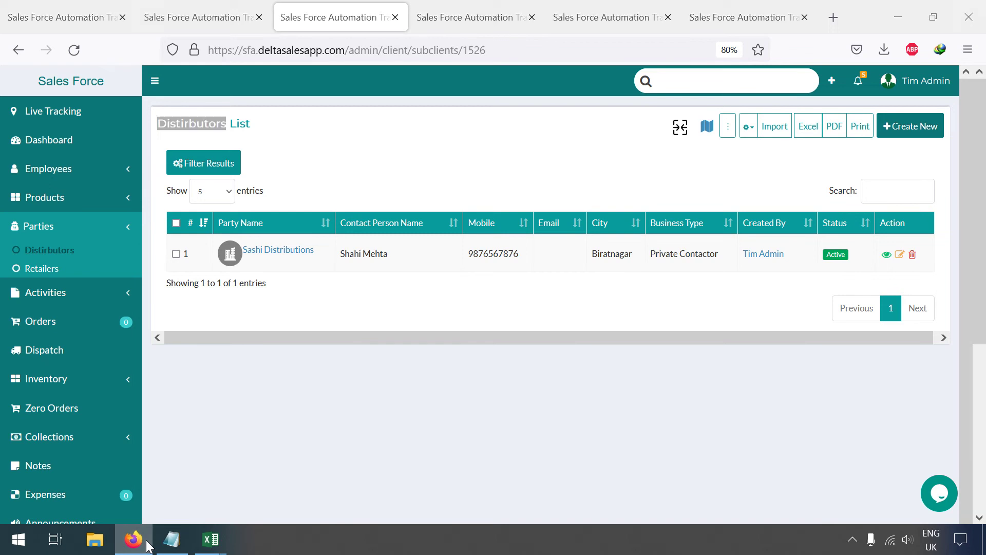
{"action": "left_click", "coordinate": [148, 545]}
{"action": "type", "text": "sfa"}
{"action": "key", "text": "Tab"}
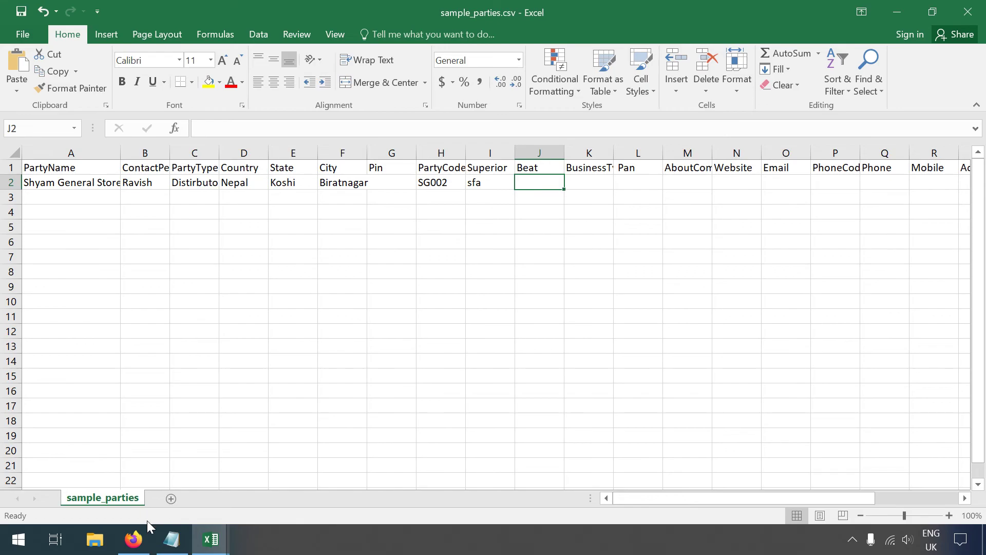
{"action": "left_click", "coordinate": [144, 541]}
{"action": "left_click", "coordinate": [907, 92]}
Step: Go to Settings > Customization > Beats and select the beat name BRT-Hari
{"action": "right_click", "coordinate": [854, 141]}
{"action": "left_click", "coordinate": [875, 156]}
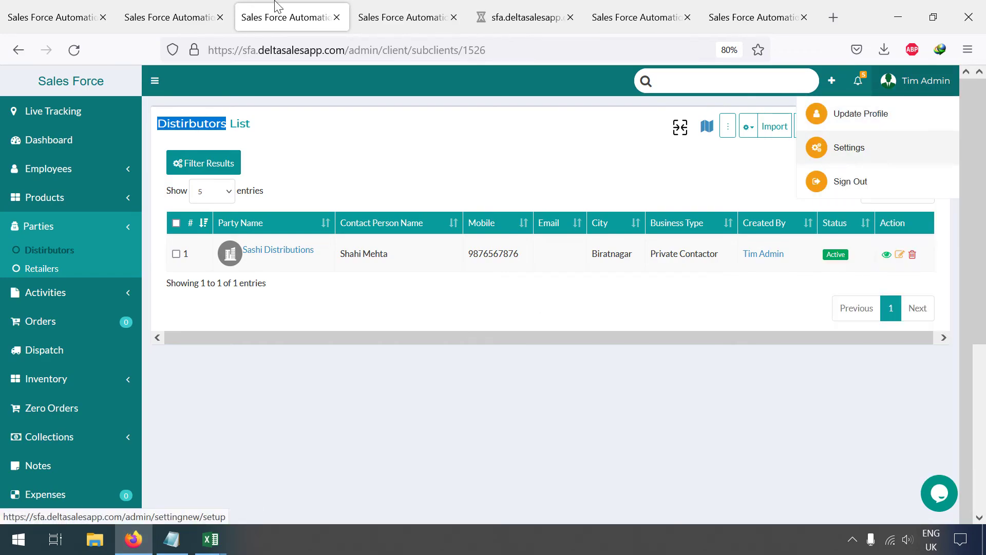
{"action": "left_click", "coordinate": [407, 13]}
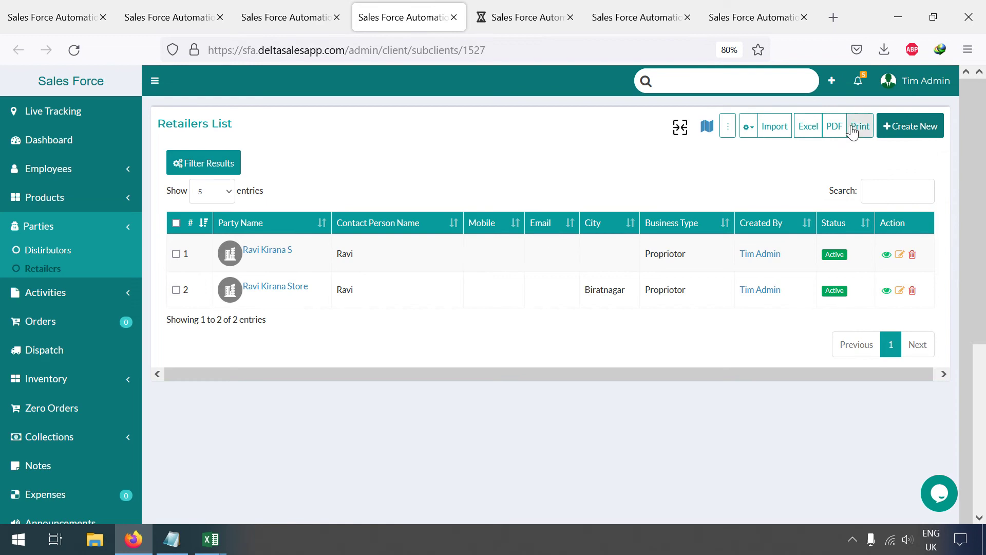
{"action": "mouse_move", "coordinate": [907, 88]}
{"action": "left_click", "coordinate": [867, 150]}
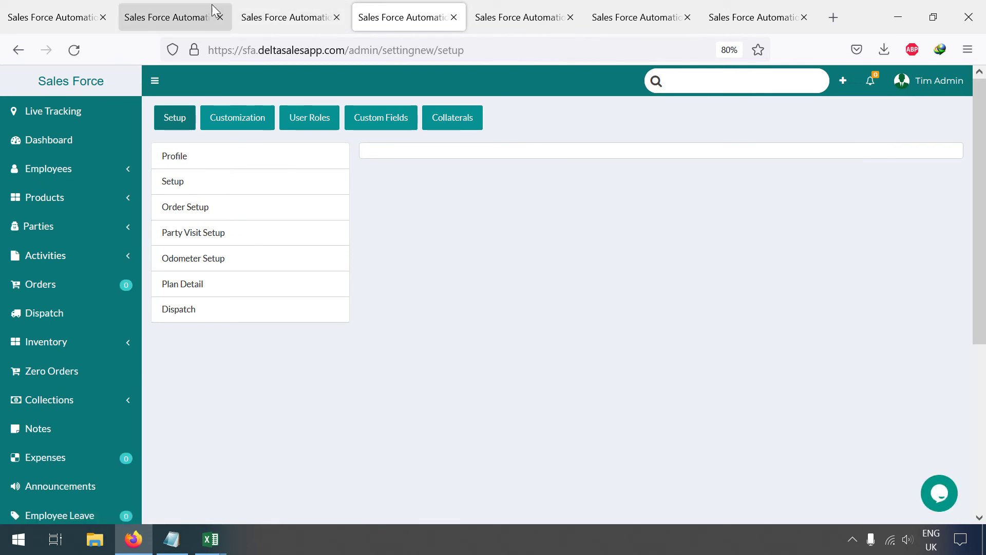
{"action": "left_click", "coordinate": [235, 124]}
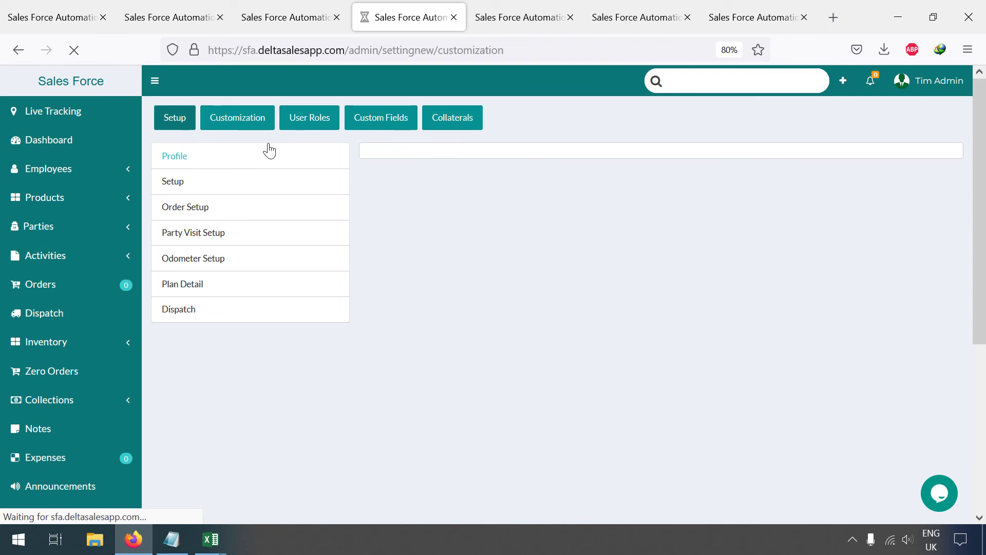
{"action": "left_click", "coordinate": [181, 209]}
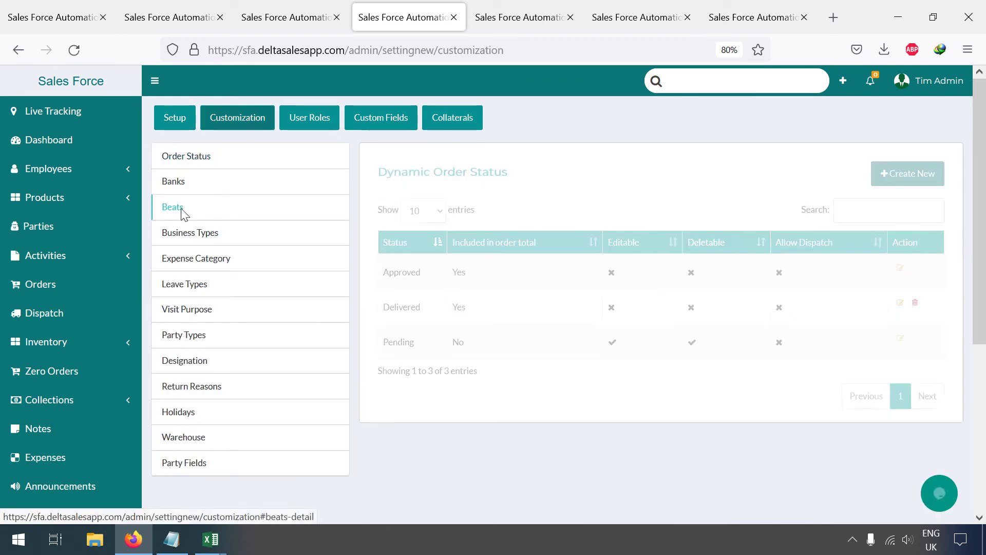
{"action": "left_click_drag", "start_coordinate": [432, 234], "coordinate": [425, 238]}
{"action": "key", "text": "ctrl+c"}
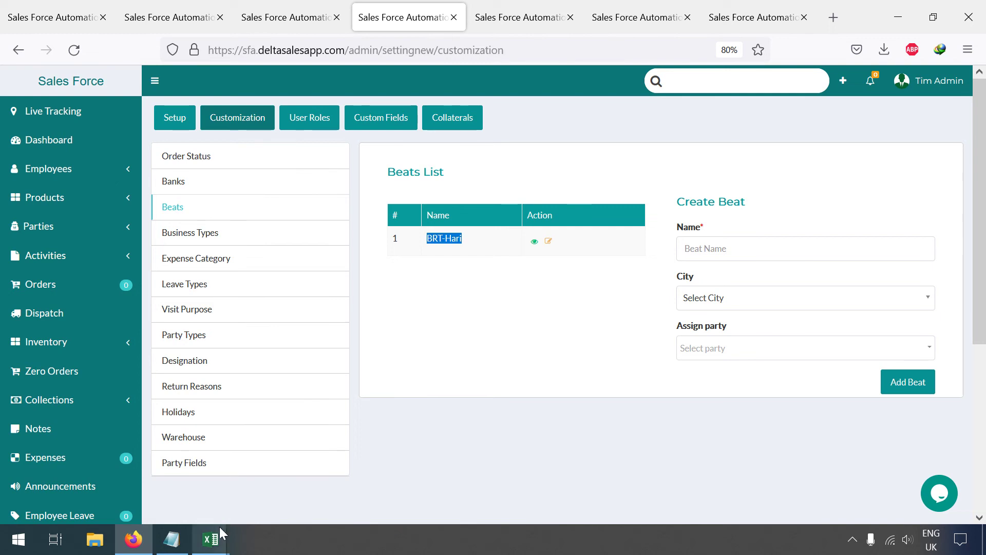
Step: Paste BRT-Hari into Beat cell J2 and enter the mobile number in R2
{"action": "mouse_move", "coordinate": [221, 528]}
{"action": "left_click", "coordinate": [246, 488]}
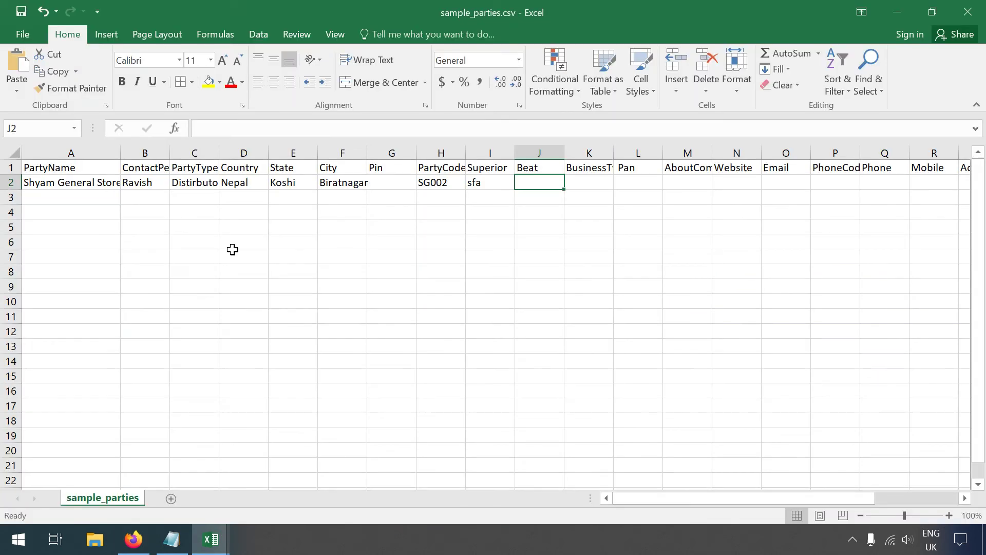
{"action": "double_click", "coordinate": [528, 185]}
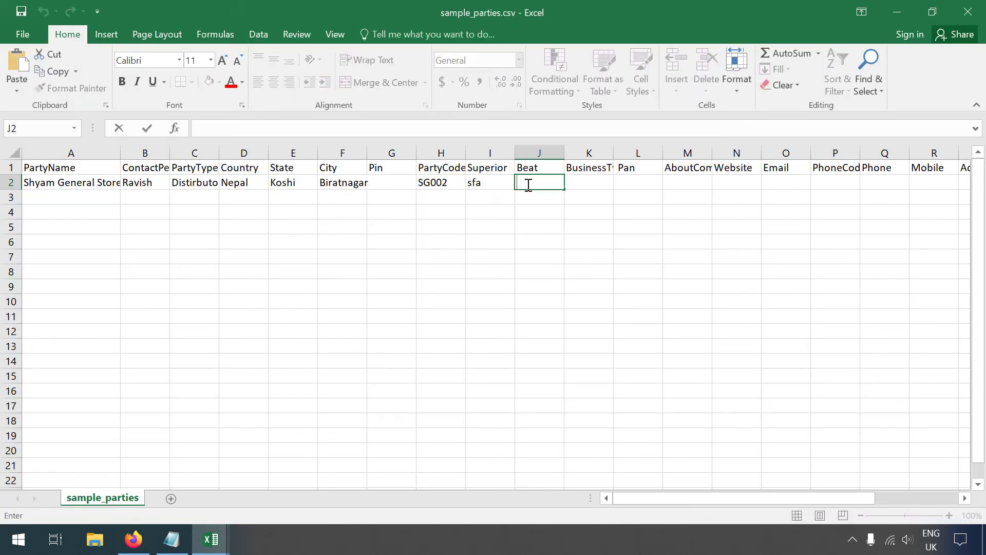
{"action": "key", "text": "ctrl+v"}
{"action": "key", "text": "Tab"}
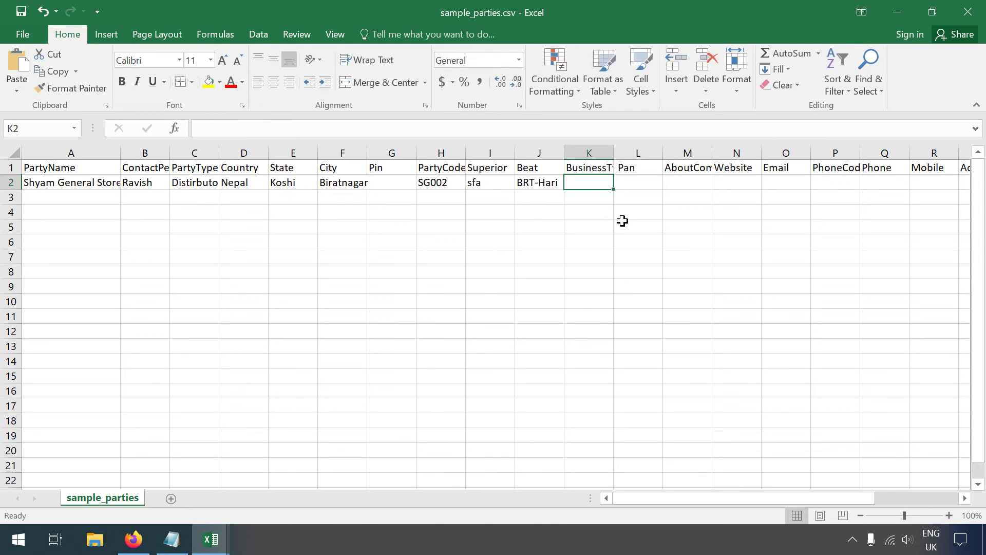
{"action": "key", "text": "Tab"}
{"action": "key", "text": "Tab"}
{"action": "key", "text": "Tab"}
{"action": "key", "text": "Tab"}
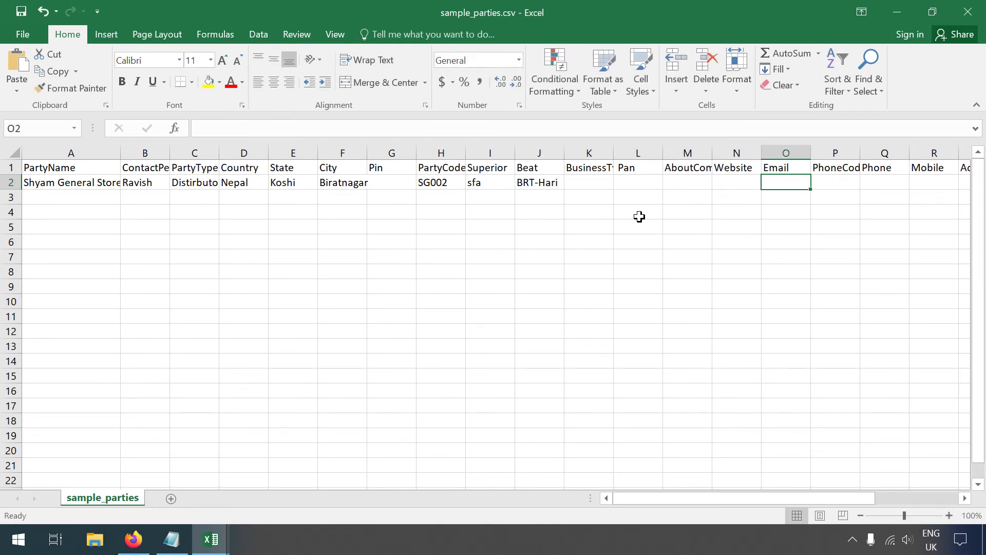
{"action": "key", "text": "Tab"}
{"action": "key", "text": "Tab"}
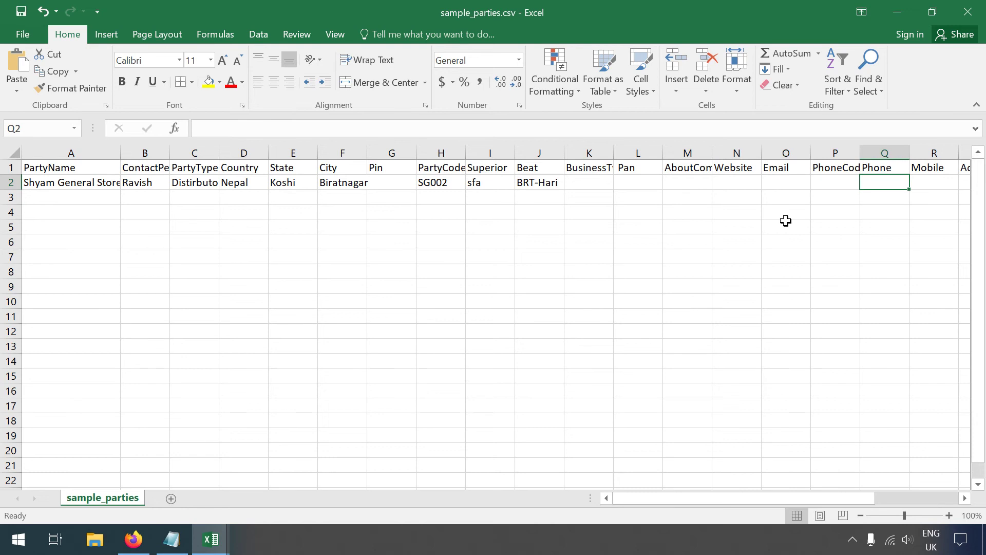
{"action": "key", "text": "Tab"}
{"action": "double_click", "coordinate": [924, 184]}
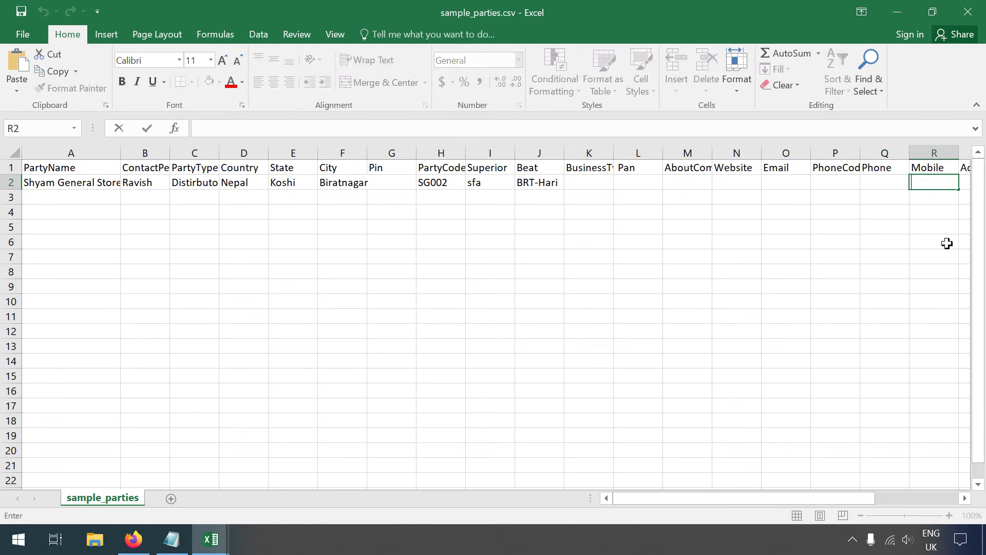
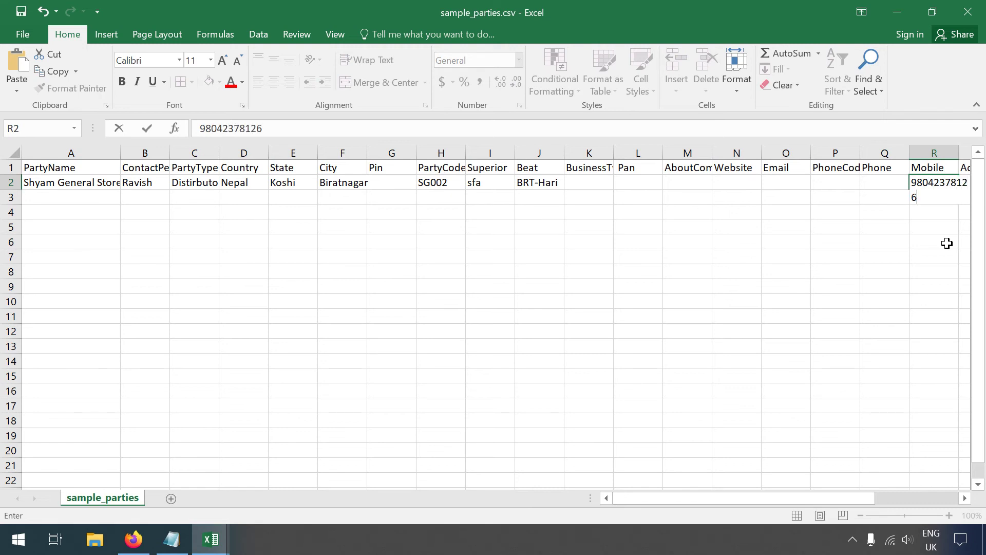
{"action": "key", "text": "Tab"}
{"action": "key", "text": "Tab"}
{"action": "key", "text": "Tab"}
{"action": "key", "text": "Tab"}
{"action": "key", "text": "Tab"}
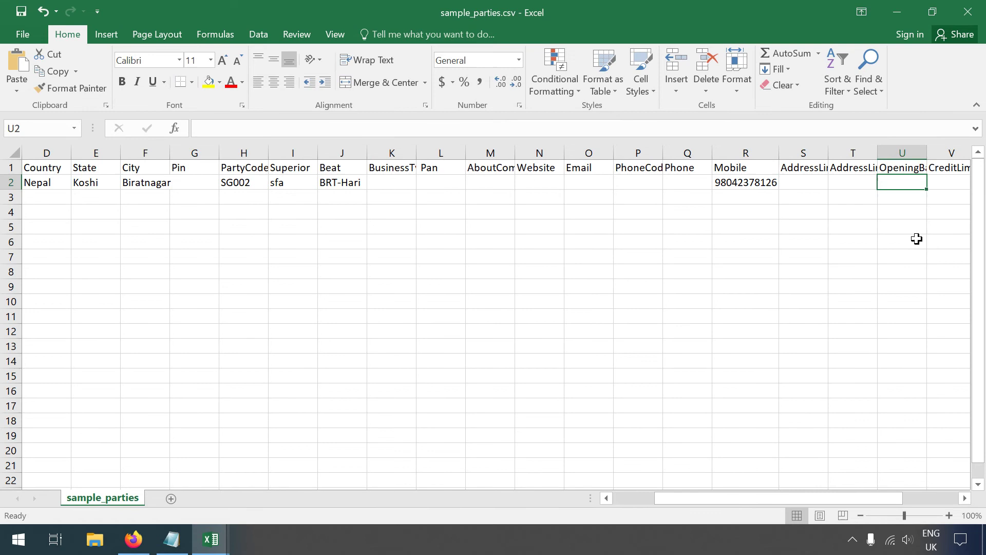
Step: Enter 10000, 150000 and 30 in U2, V2 and W2
{"action": "left_click", "coordinate": [799, 182]}
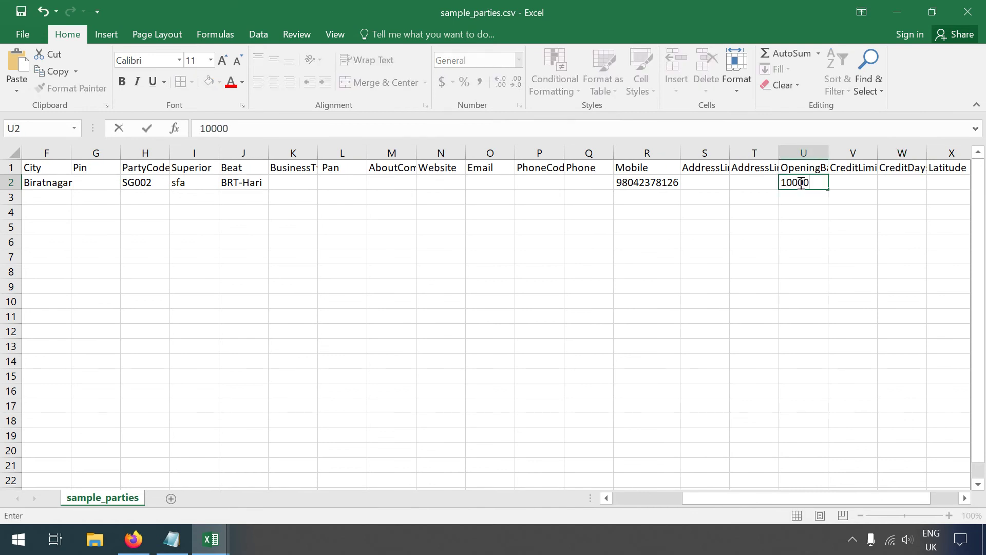
{"action": "type", "text": "10000"}
{"action": "key", "text": "Tab"}
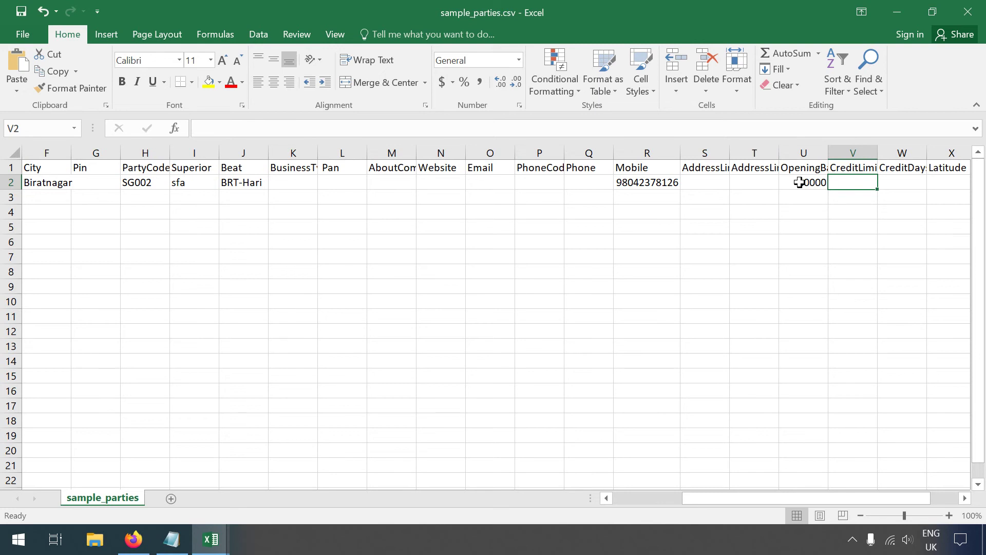
{"action": "type", "text": "150000"}
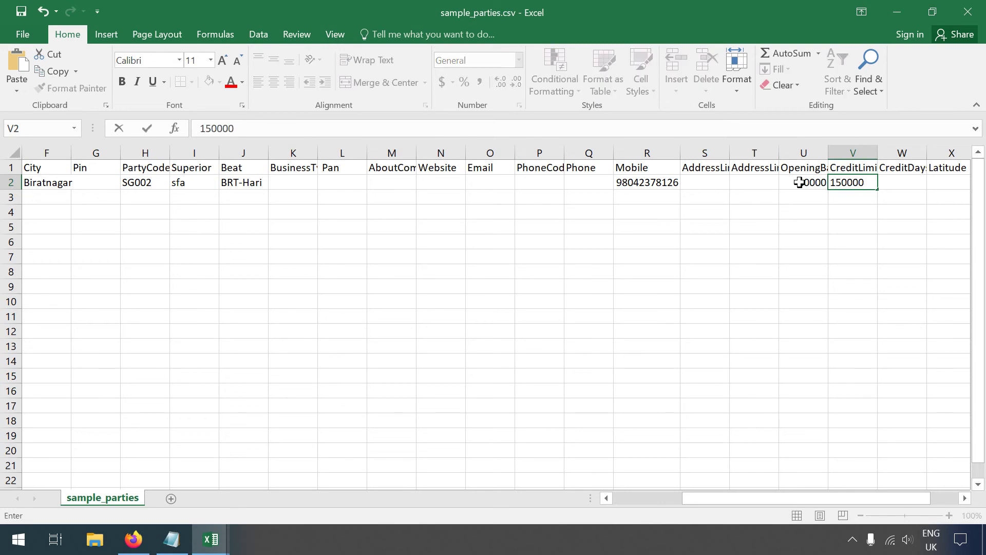
{"action": "key", "text": "Tab"}
{"action": "type", "text": "30"}
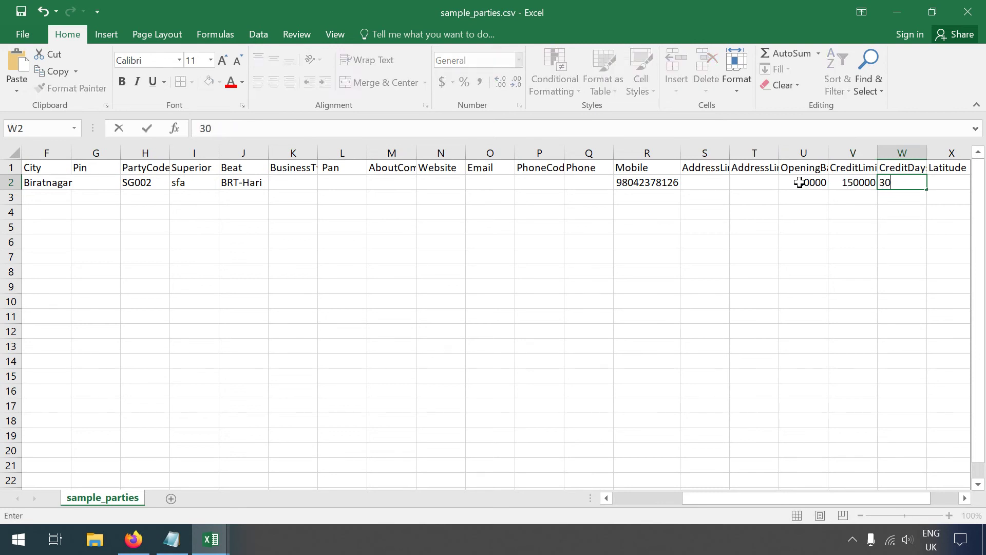
{"action": "key", "text": "Tab"}
{"action": "key", "text": "Tab"}
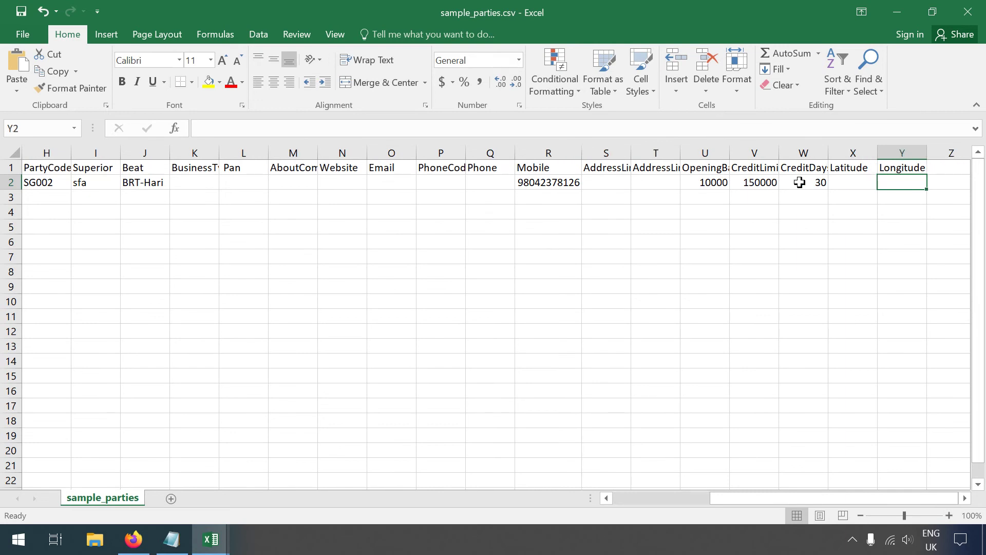
{"action": "left_click_drag", "start_coordinate": [790, 497], "coordinate": [812, 501]}
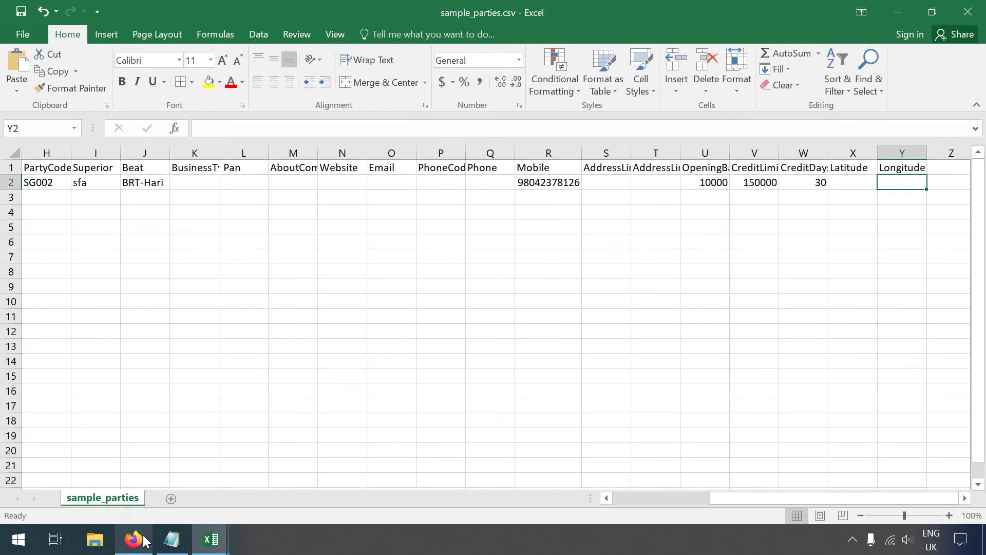
{"action": "left_click", "coordinate": [134, 539]}
Step: Google Biratnagar's latitude and longitude and select the latitude 26° 29' 0" N
{"action": "left_click", "coordinate": [833, 19]}
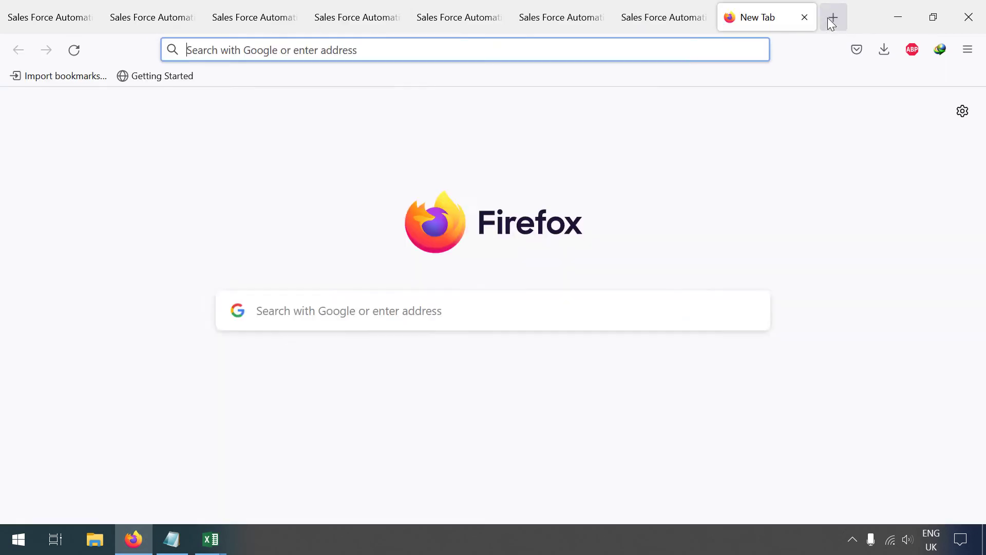
{"action": "type", "text": "get the latt"}
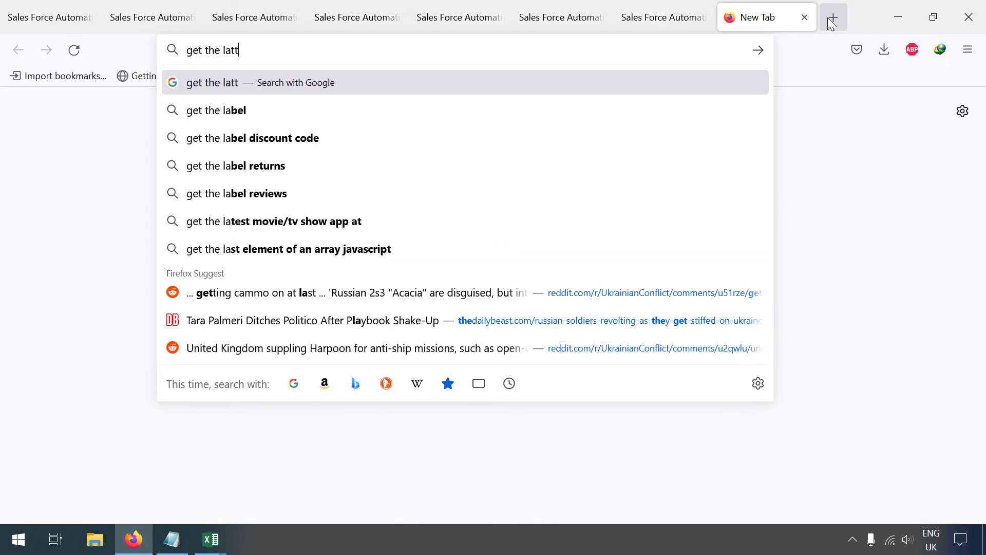
{"action": "type", "text": "itude "}
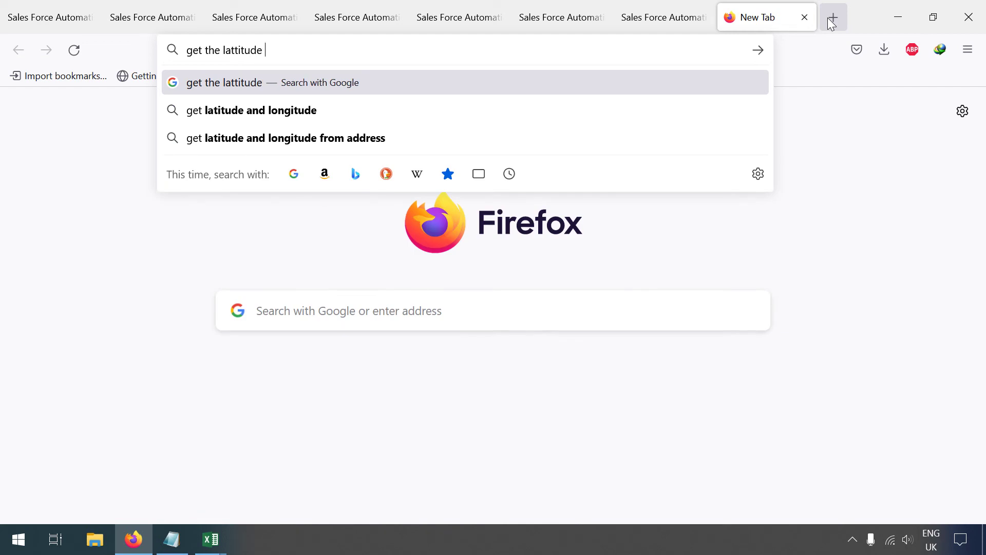
{"action": "type", "text": "within biratnbagar"}
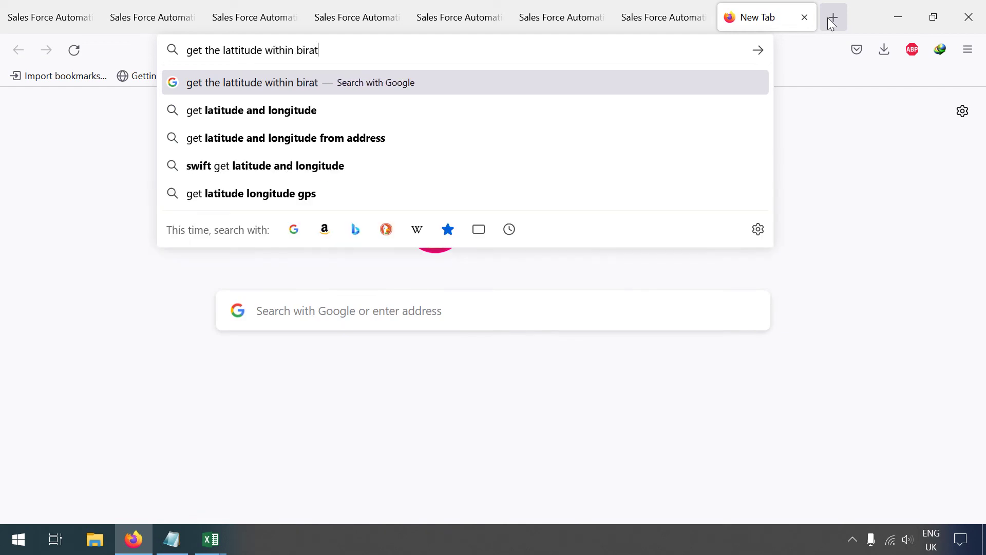
{"action": "key", "text": "Return"}
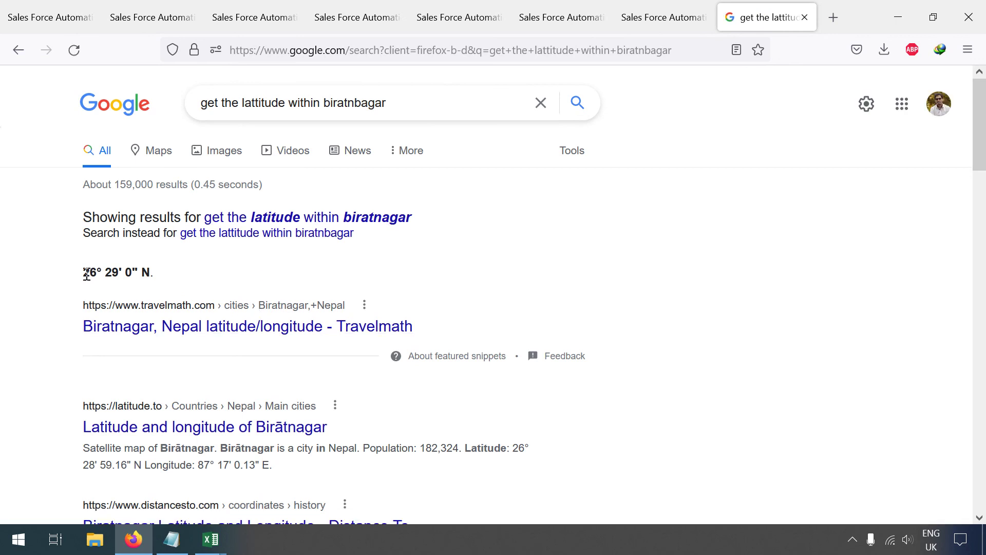
{"action": "left_click", "coordinate": [277, 220]}
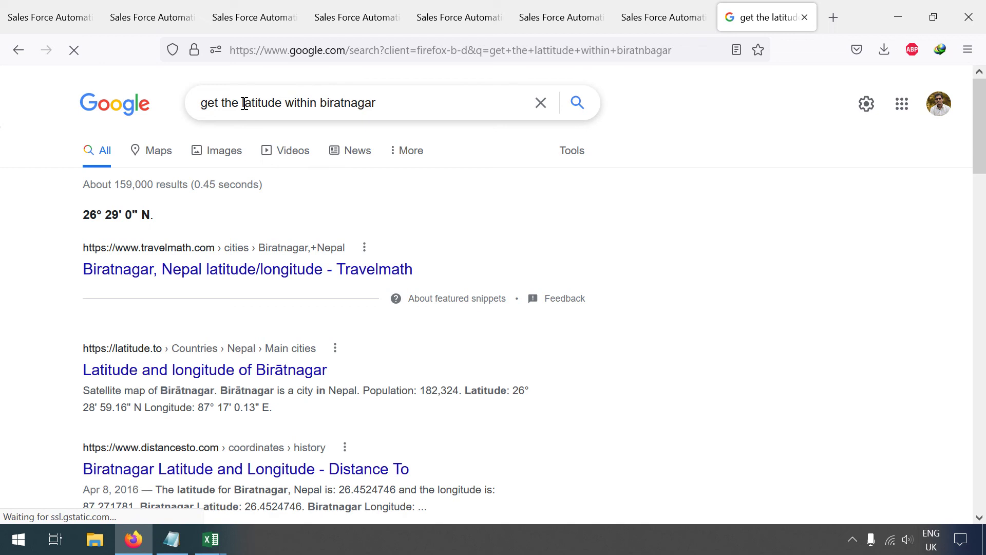
{"action": "left_click", "coordinate": [283, 118]}
{"action": "type", "text": "and longi"}
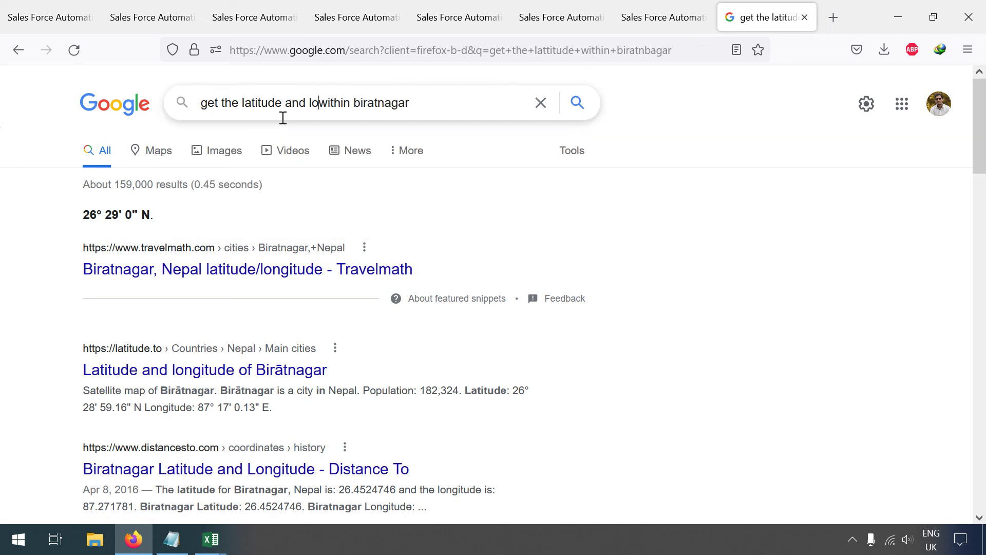
{"action": "type", "text": "tude"}
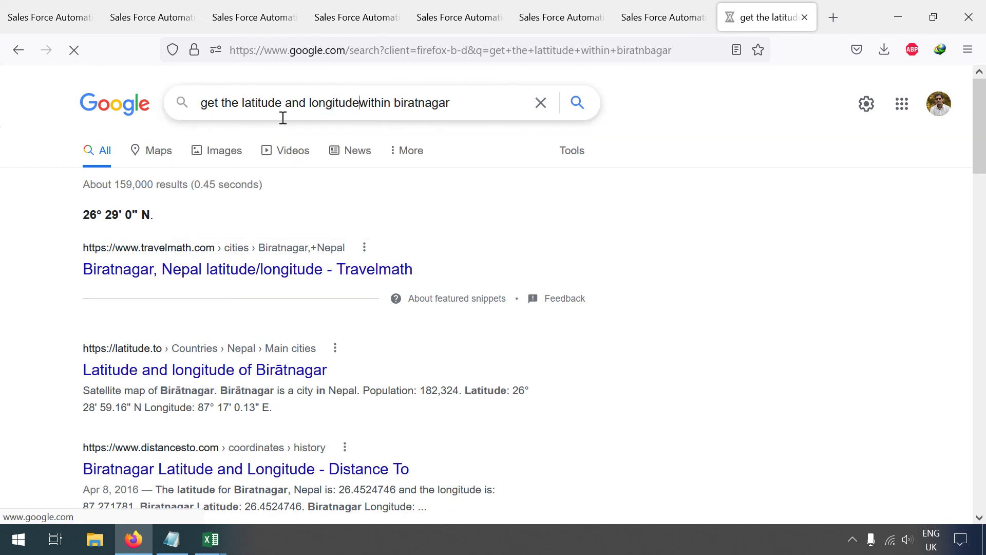
{"action": "key", "text": "Return"}
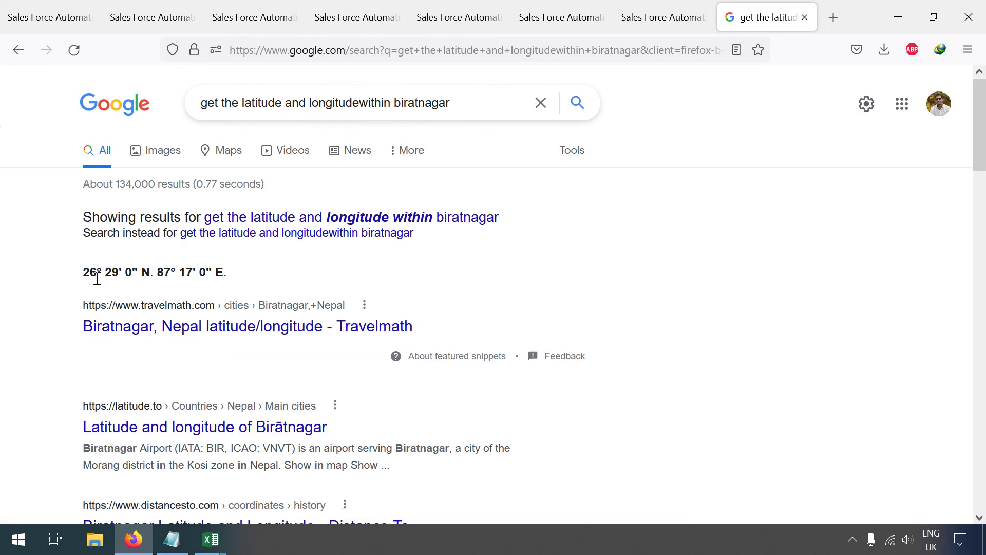
{"action": "left_click_drag", "start_coordinate": [86, 272], "coordinate": [142, 278]}
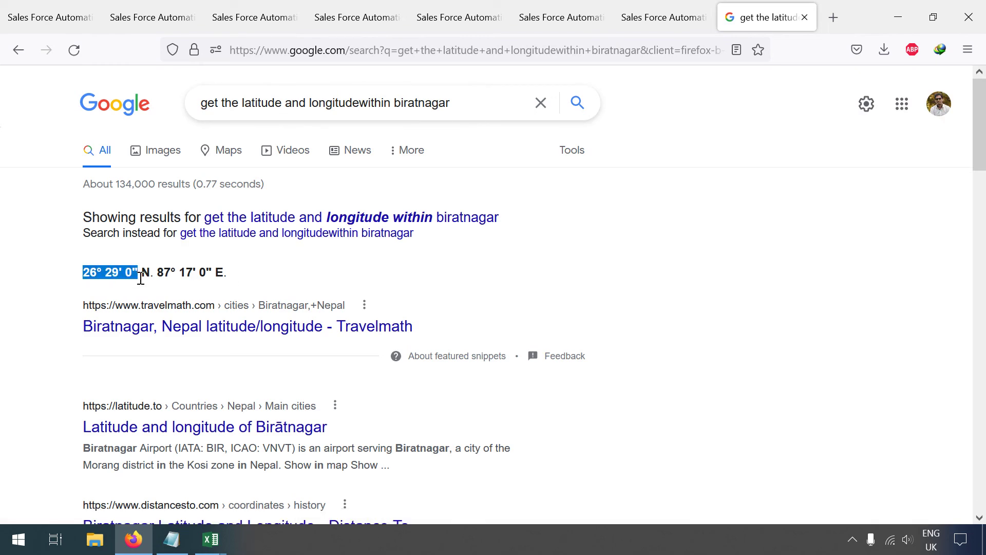
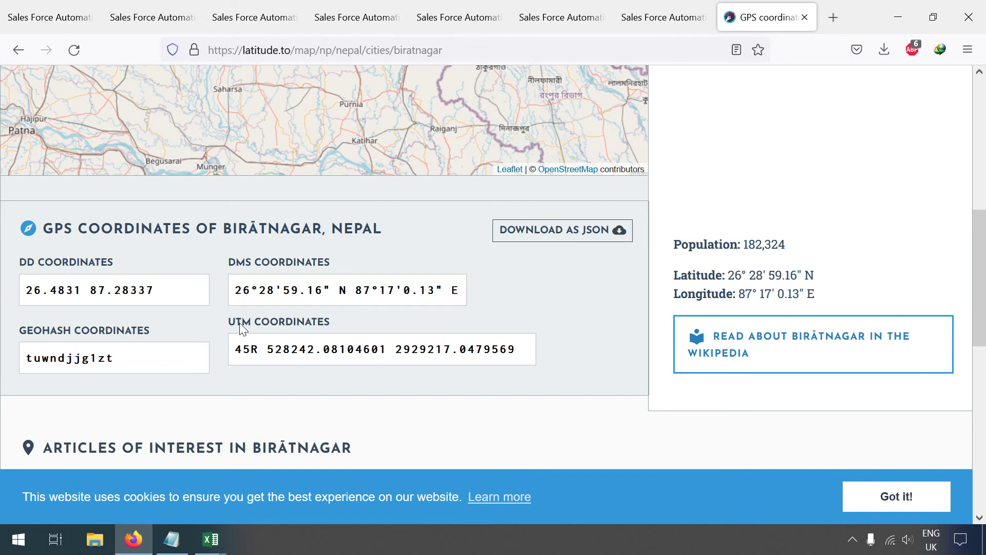
Step: Select Biratnagar's decimal coordinates 26.4831 87.28337 on latitude.to and bring up the open Excel windows
{"action": "triple_click", "coordinate": [80, 293]}
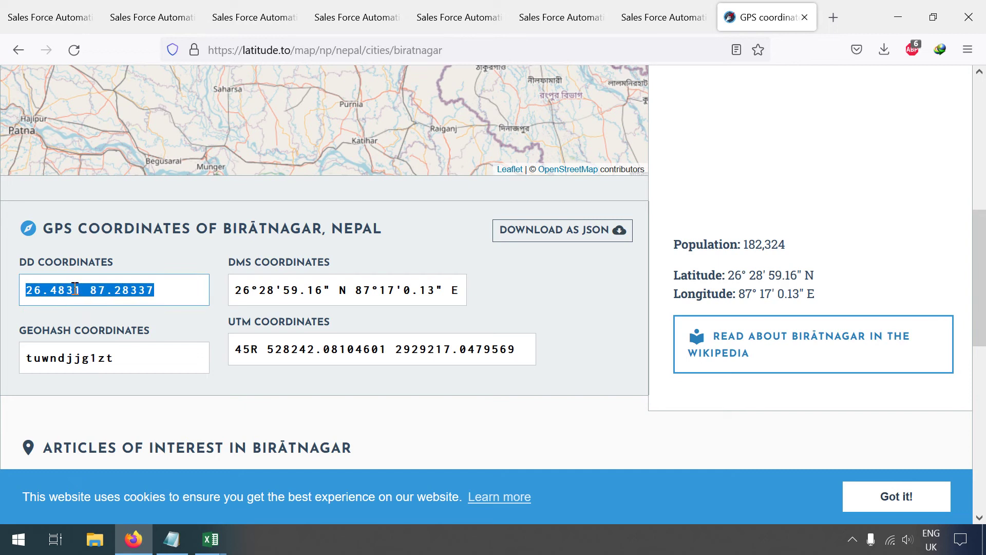
{"action": "left_click_drag", "start_coordinate": [24, 289], "coordinate": [78, 290]}
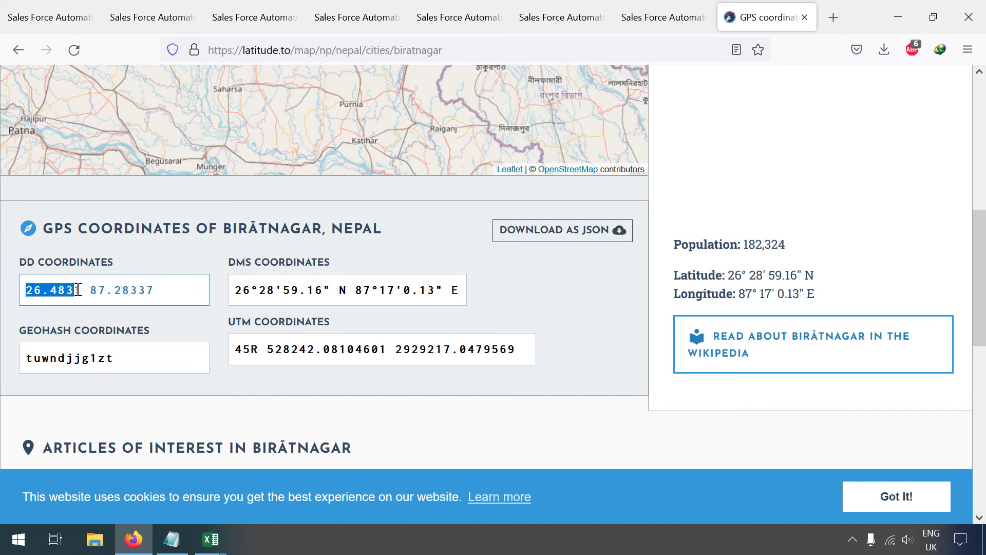
{"action": "key", "text": "ctrl+a"}
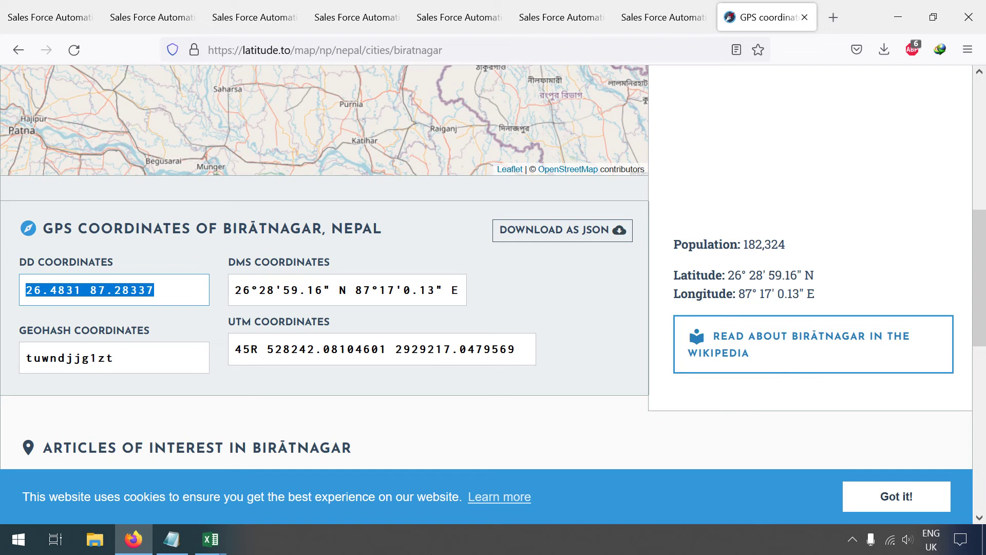
{"action": "left_click", "coordinate": [211, 539]}
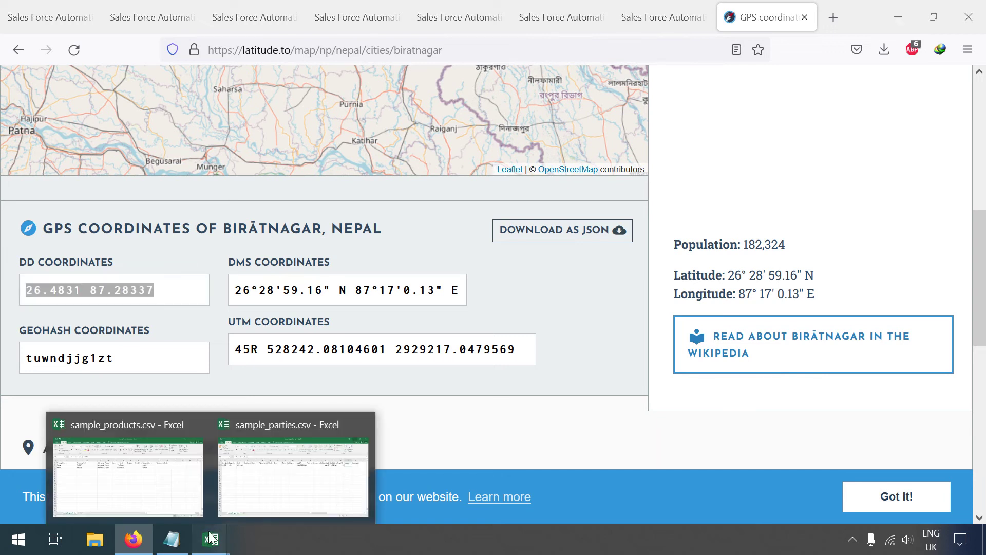
Step: Enter latitude 26.4831 for party SG002 in cell X2 of sample_parties.csv
{"action": "left_click", "coordinate": [294, 472]}
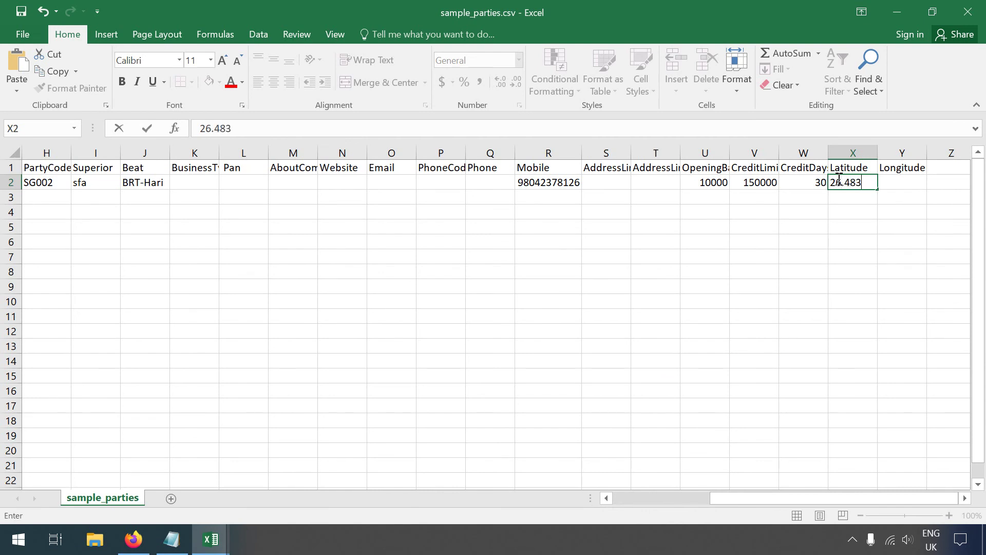
{"action": "key", "text": "Tab"}
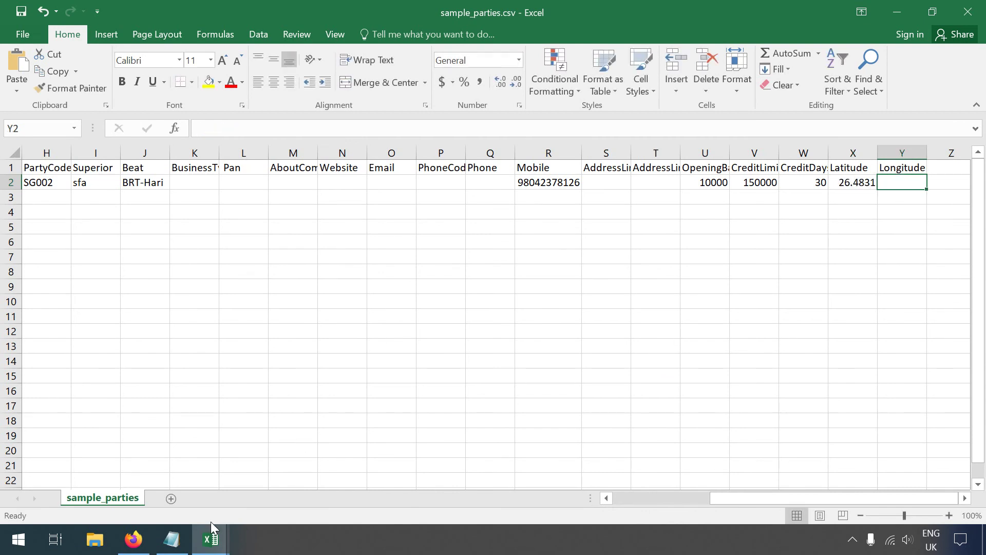
{"action": "left_click", "coordinate": [137, 545]}
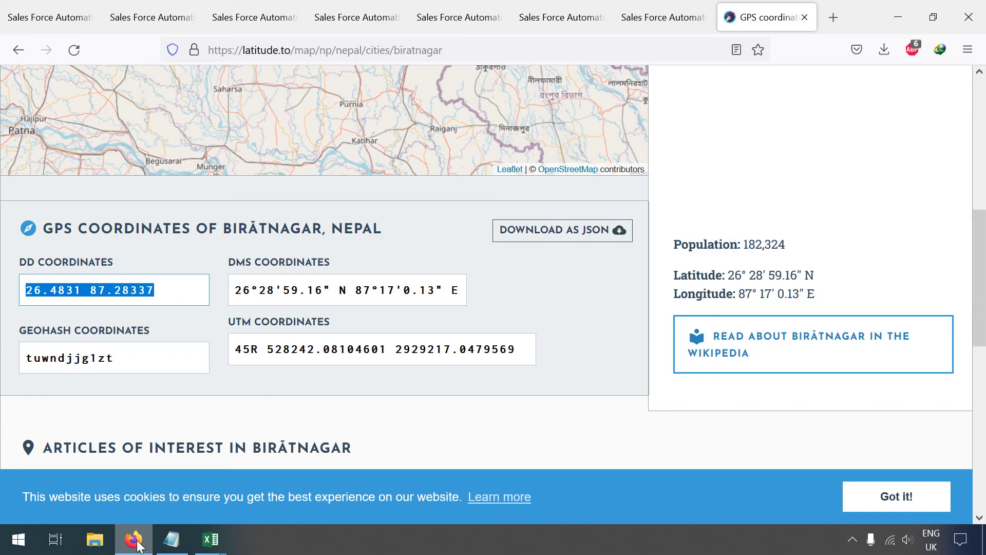
{"action": "left_click", "coordinate": [210, 539]}
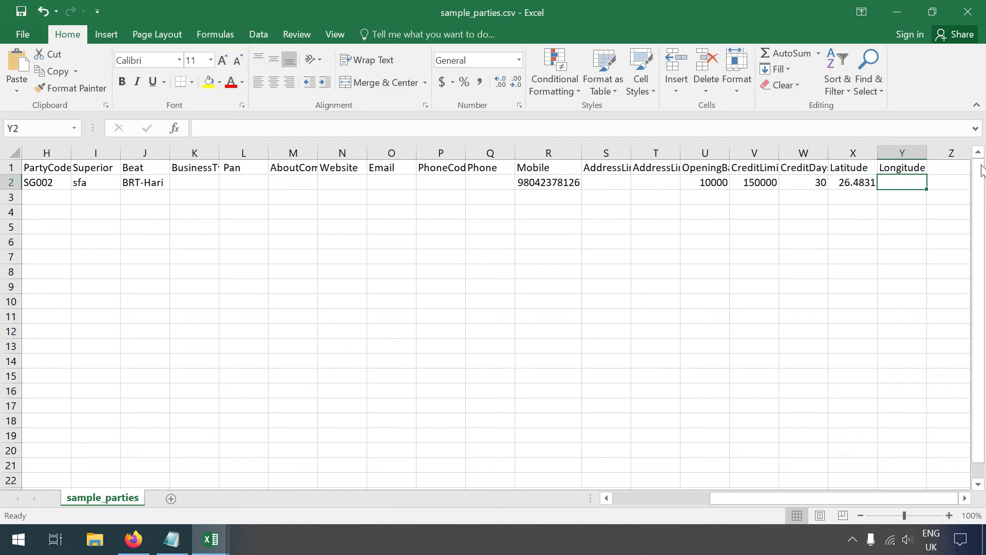
Step: Enter longitude 87.28337 in Y2 and save sample_parties.csv, keeping CSV format
{"action": "double_click", "coordinate": [887, 183]}
{"action": "type", "text": "87.28"}
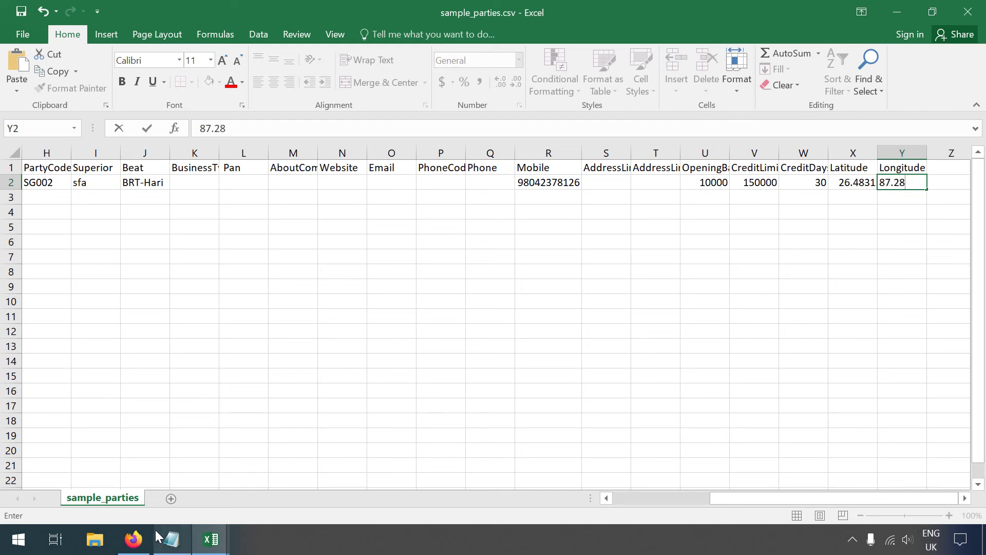
{"action": "left_click", "coordinate": [149, 544]}
{"action": "left_click", "coordinate": [211, 539]}
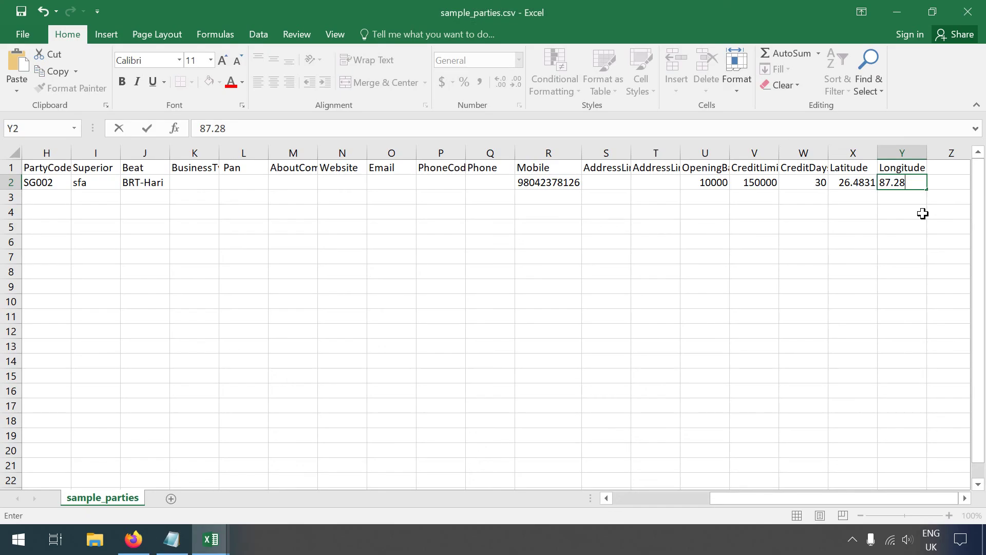
{"action": "key", "text": "ctrl+s"}
{"action": "left_click", "coordinate": [434, 317]}
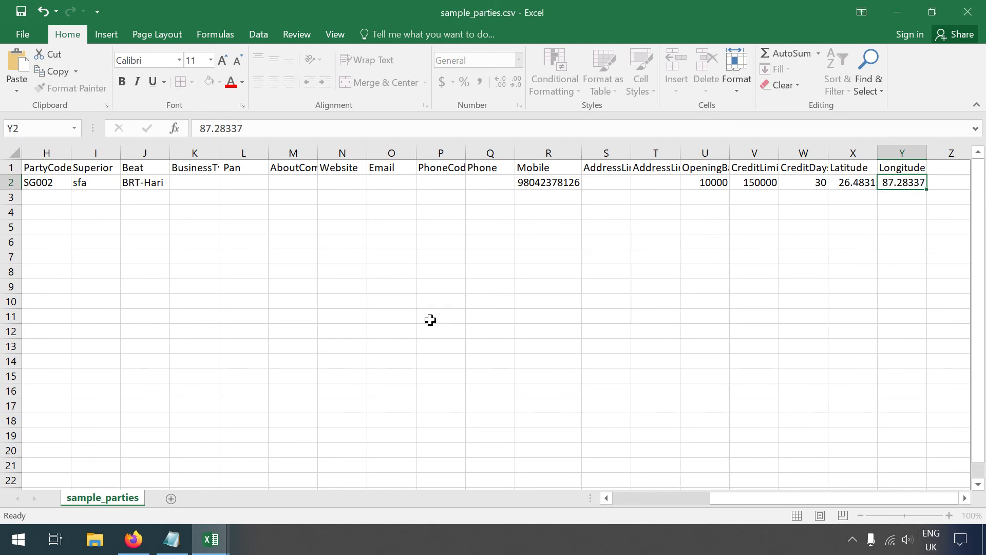
{"action": "left_click", "coordinate": [134, 539]}
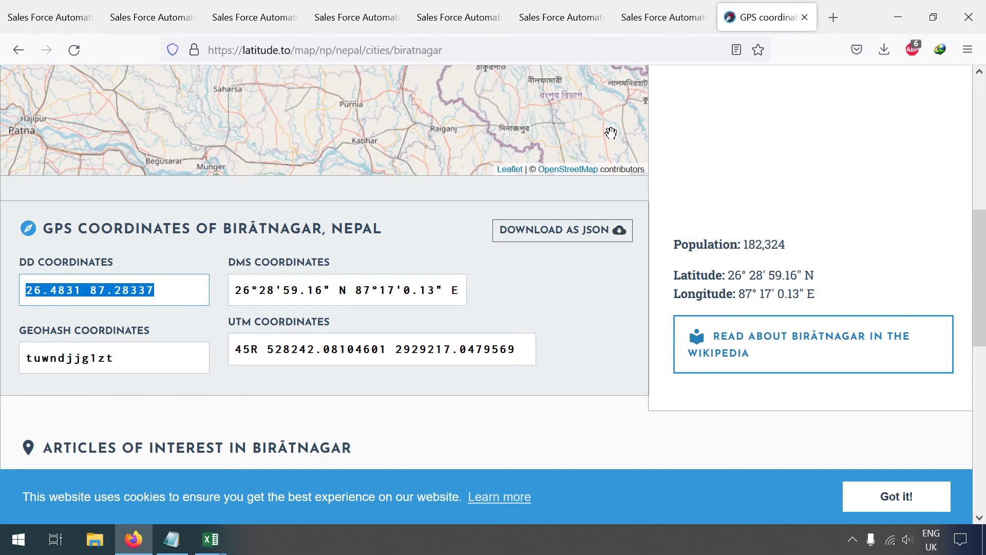
Step: Upload sample_parties.csv on the Import Parties page; it is rejected for row 2's duplicate name
{"action": "left_click", "coordinate": [213, 11]}
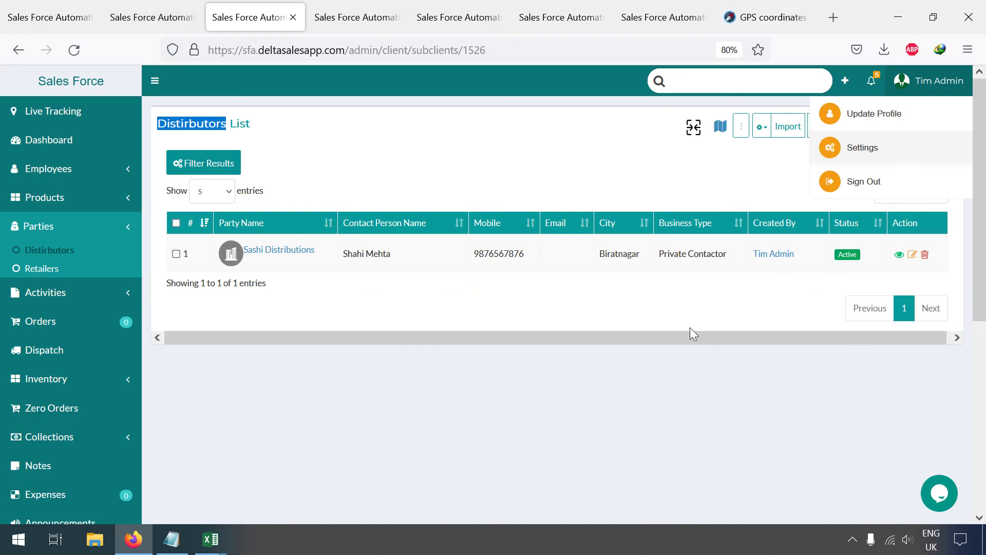
{"action": "left_click", "coordinate": [735, 197]}
{"action": "left_click", "coordinate": [787, 128]}
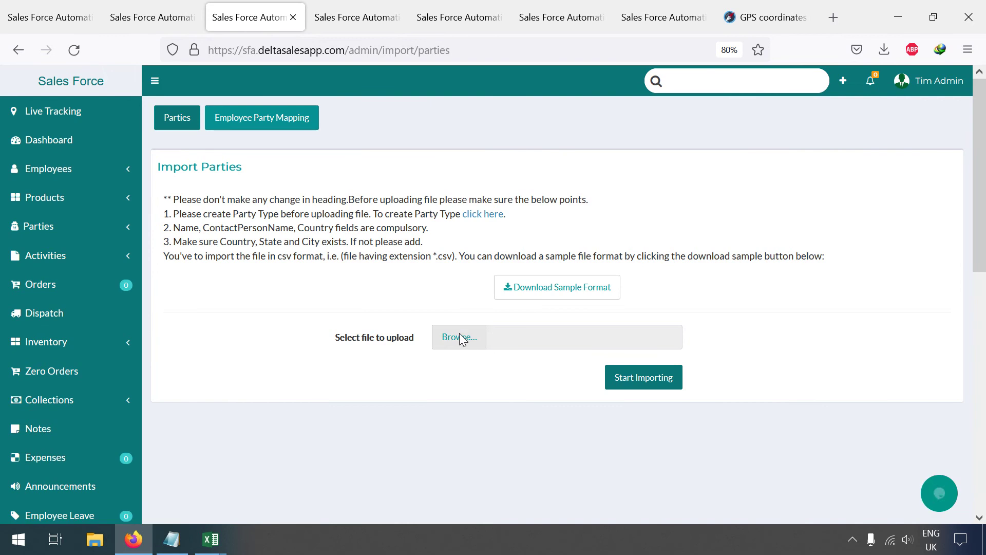
{"action": "left_click", "coordinate": [467, 340]}
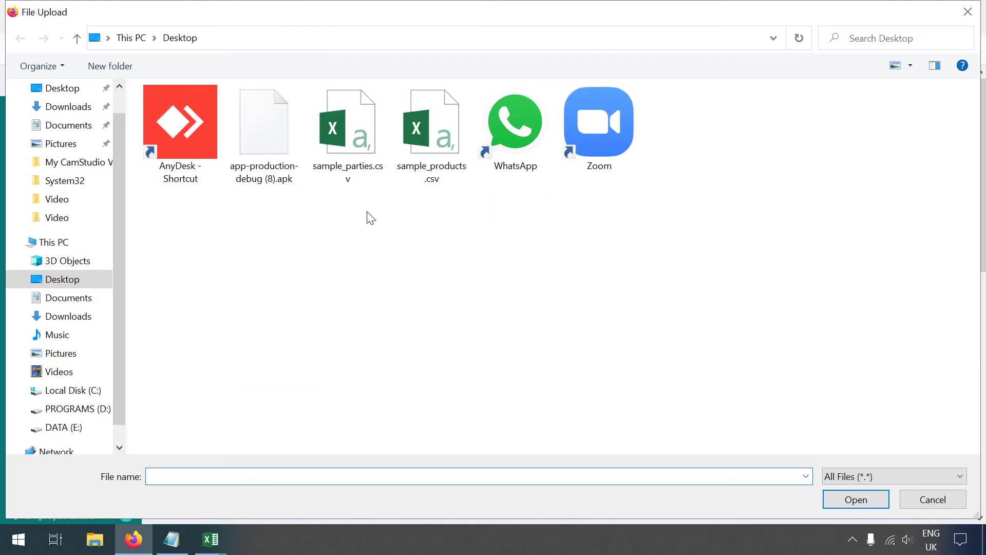
{"action": "double_click", "coordinate": [352, 131]}
{"action": "left_click", "coordinate": [660, 383]}
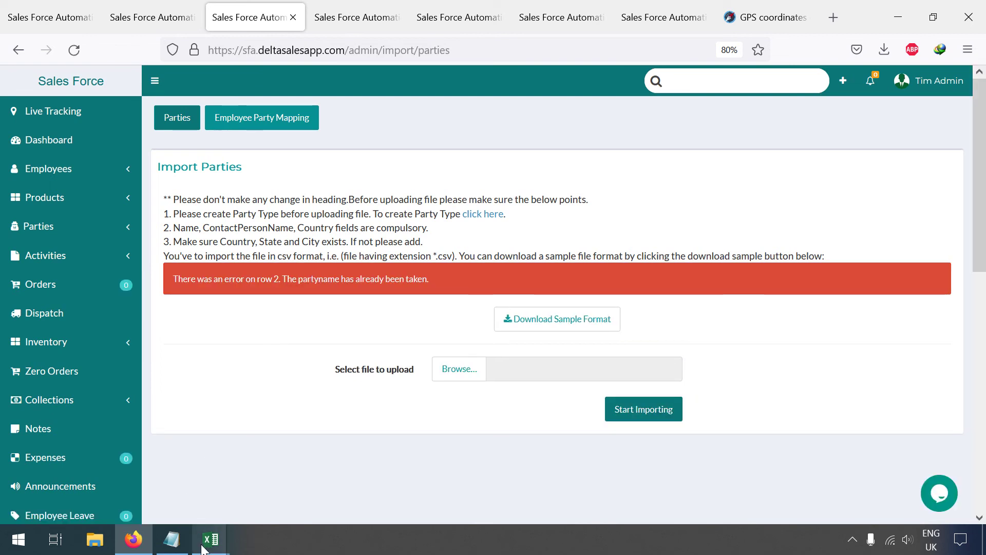
{"action": "mouse_move", "coordinate": [204, 548]}
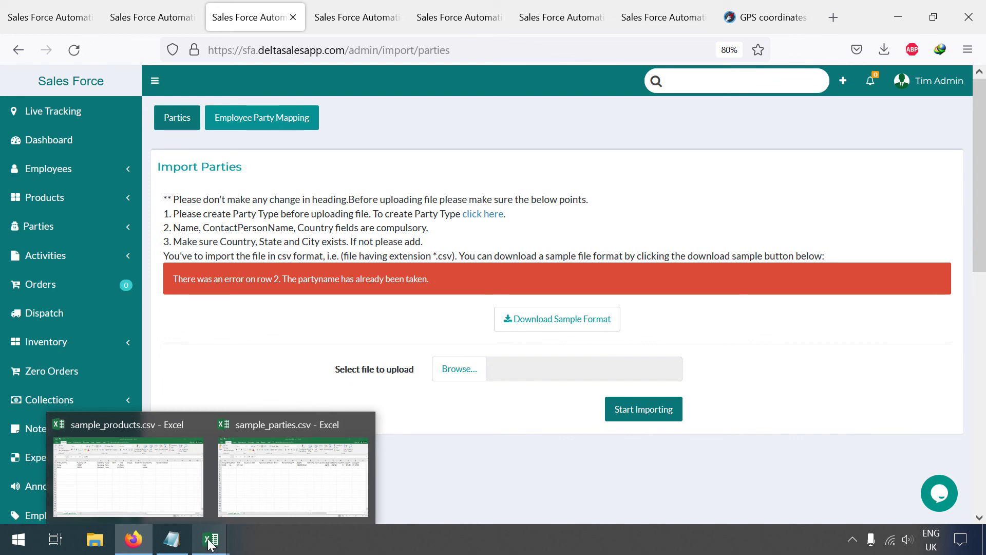
Step: Change cell A2 from 'Shyam General Store' to 'Sam General Store' and save as CSV
{"action": "left_click", "coordinate": [279, 449]}
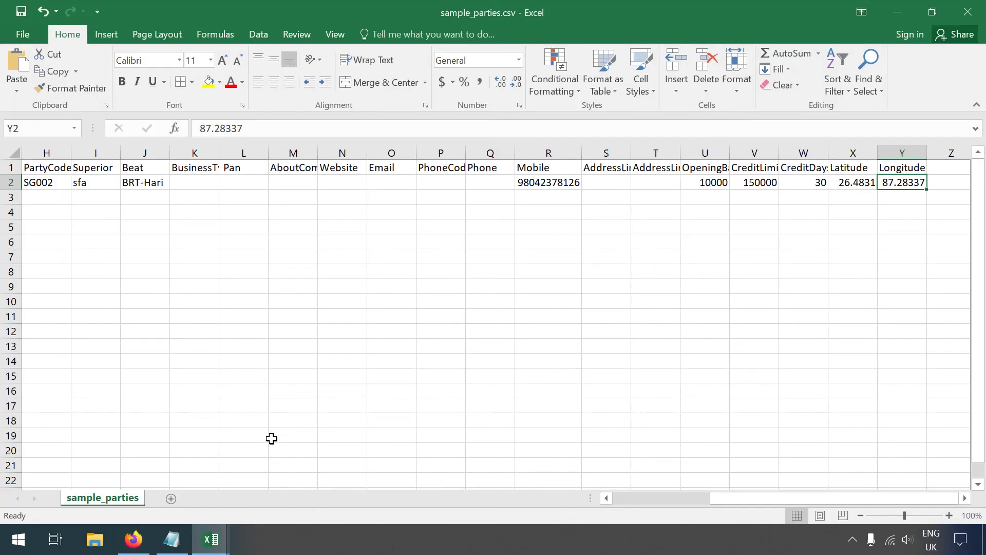
{"action": "left_click_drag", "start_coordinate": [751, 496], "coordinate": [609, 522]}
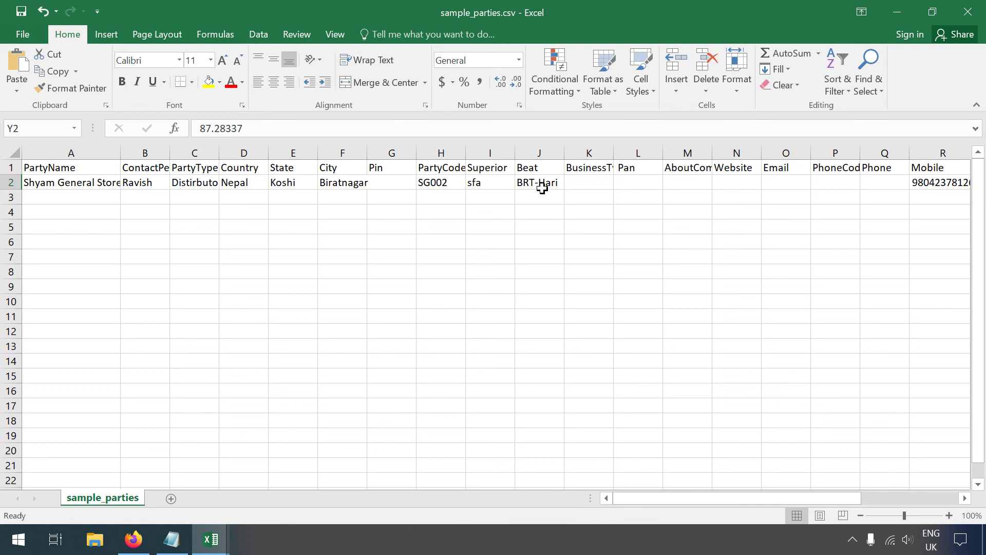
{"action": "mouse_move", "coordinate": [211, 539]}
{"action": "double_click", "coordinate": [55, 184]}
{"action": "key", "text": "BackSpace"}
{"action": "key", "text": "BackSpace"}
{"action": "key", "text": "BackSpace"}
{"action": "key", "text": "BackSpace"}
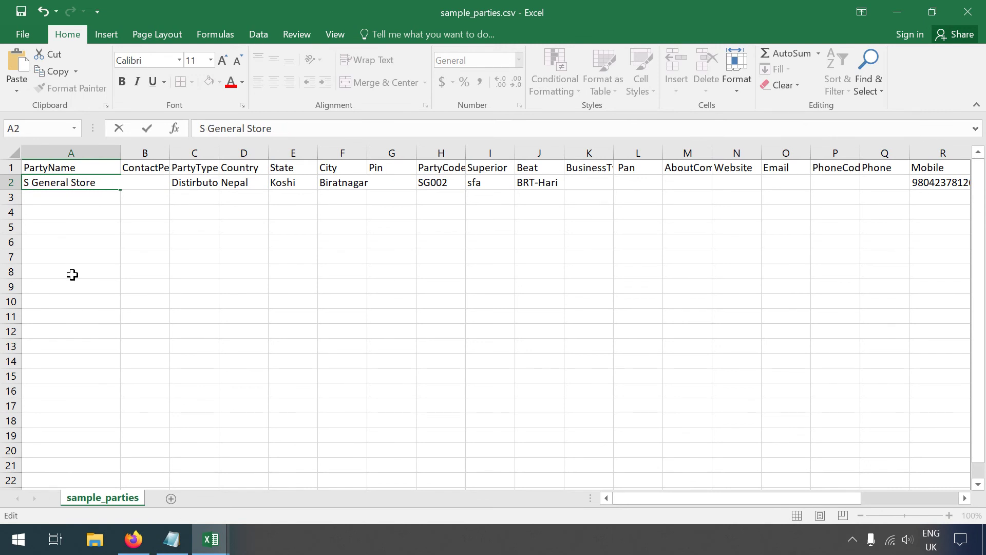
{"action": "type", "text": "am"}
{"action": "key", "text": "ctrl+s"}
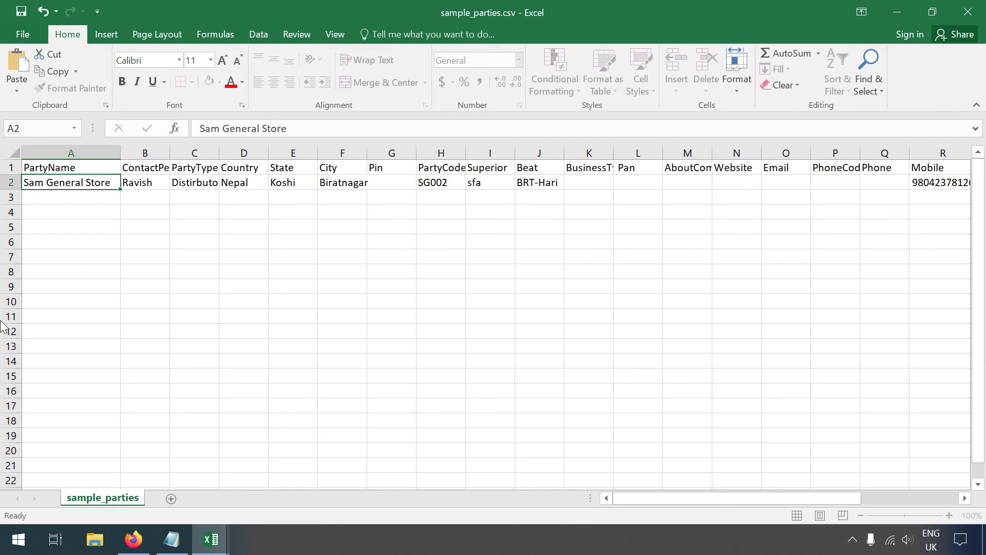
{"action": "left_click", "coordinate": [442, 318]}
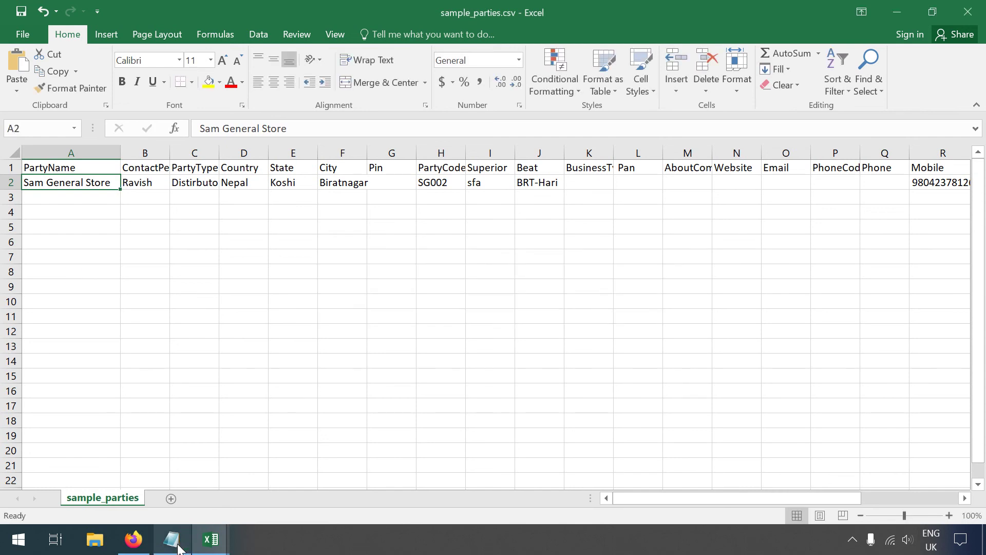
Step: Re-import the corrected sample_parties.csv and check Sam General Store under Parties > Distributors
{"action": "left_click", "coordinate": [133, 539]}
{"action": "left_click", "coordinate": [440, 381]}
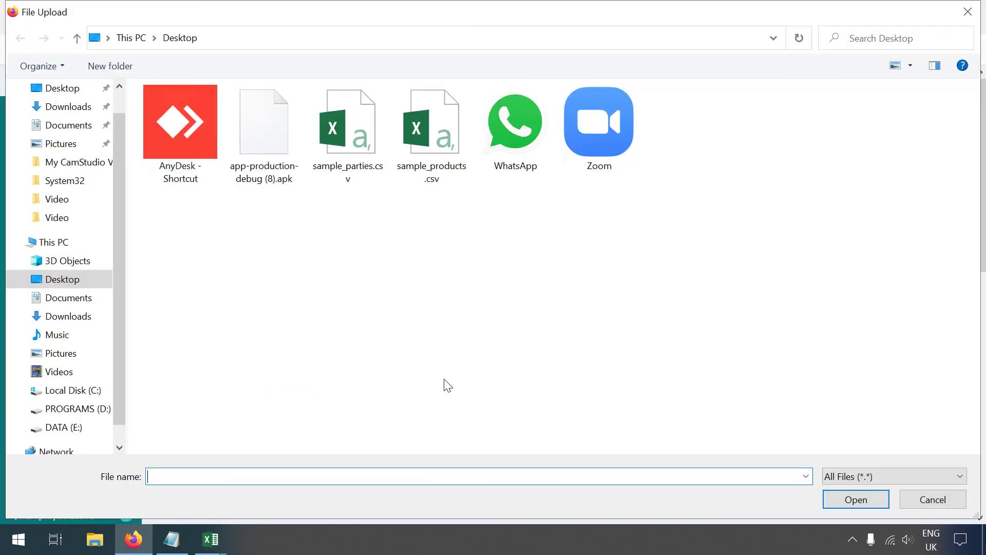
{"action": "double_click", "coordinate": [338, 142]}
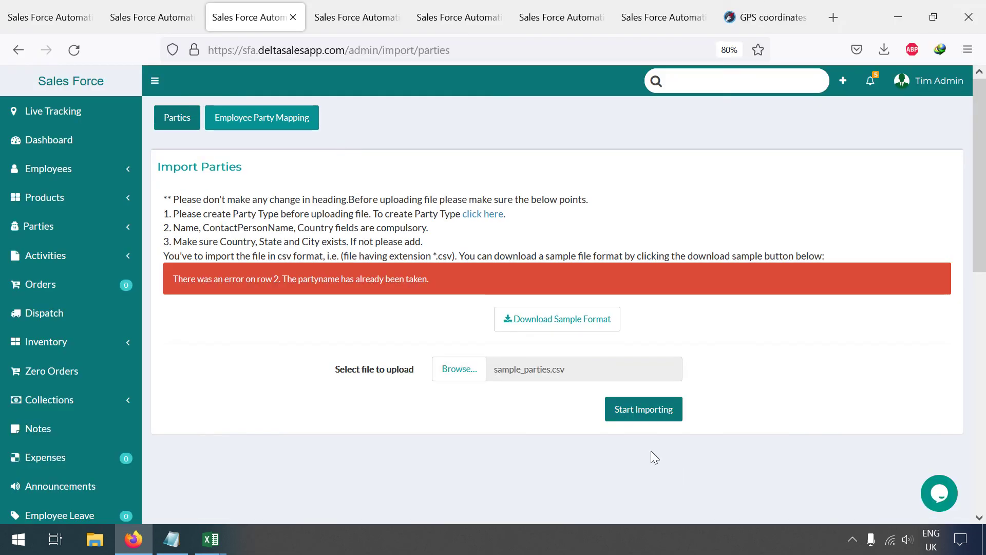
{"action": "left_click", "coordinate": [655, 409]}
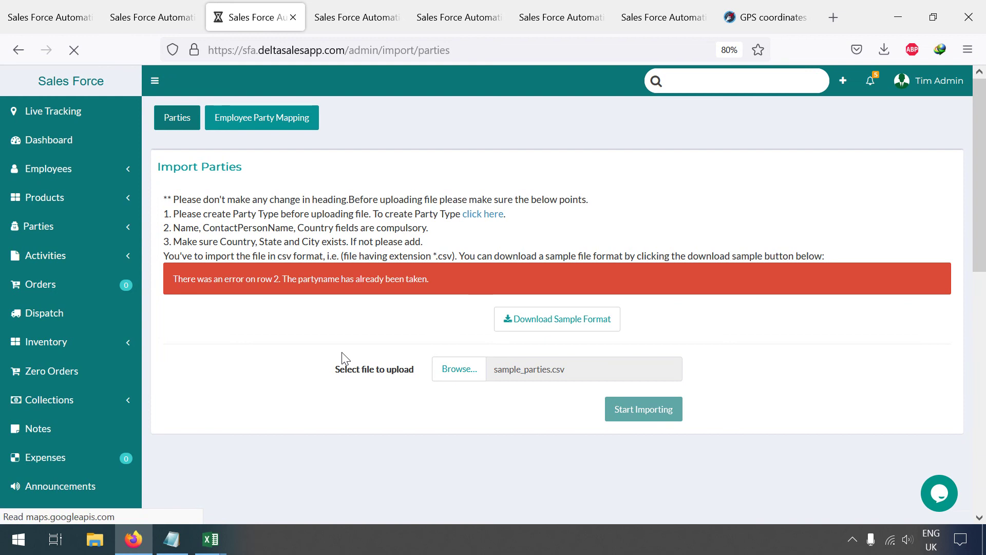
{"action": "left_click", "coordinate": [93, 225]}
{"action": "left_click", "coordinate": [52, 251]}
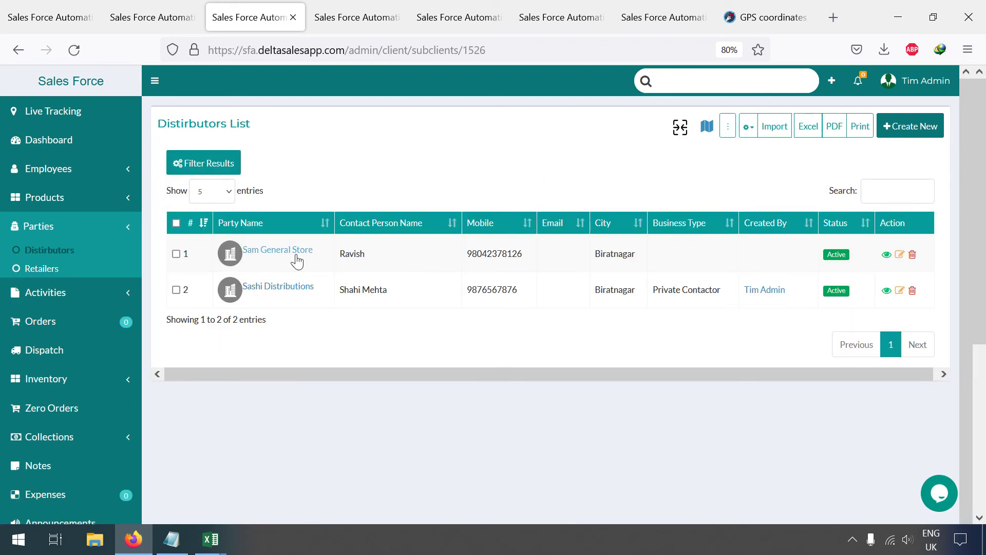
Step: Open Sam General Store's record and show its location details
{"action": "left_click", "coordinate": [886, 255]}
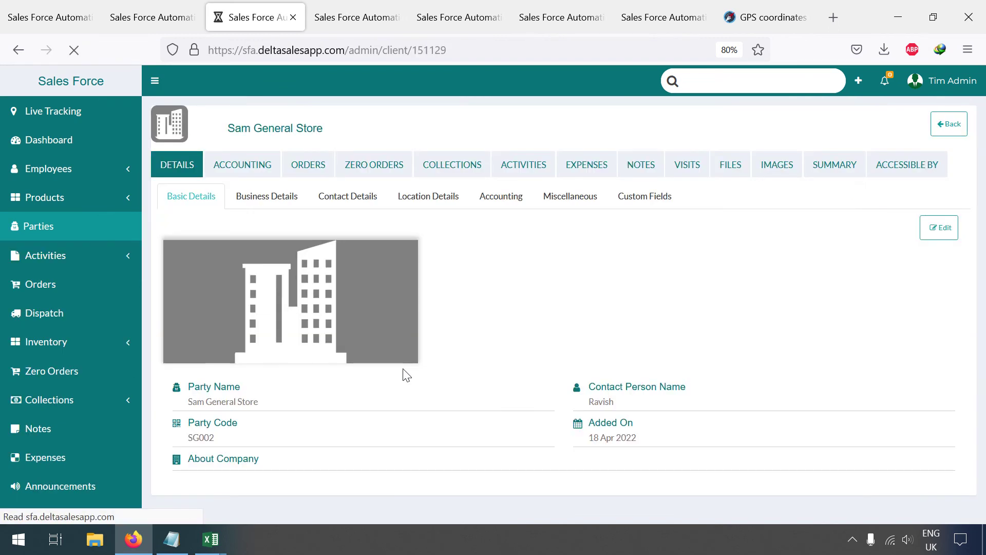
{"action": "left_click", "coordinate": [439, 201]}
{"action": "scroll", "coordinate": [565, 318], "scroll_direction": "down", "scroll_amount": 3}
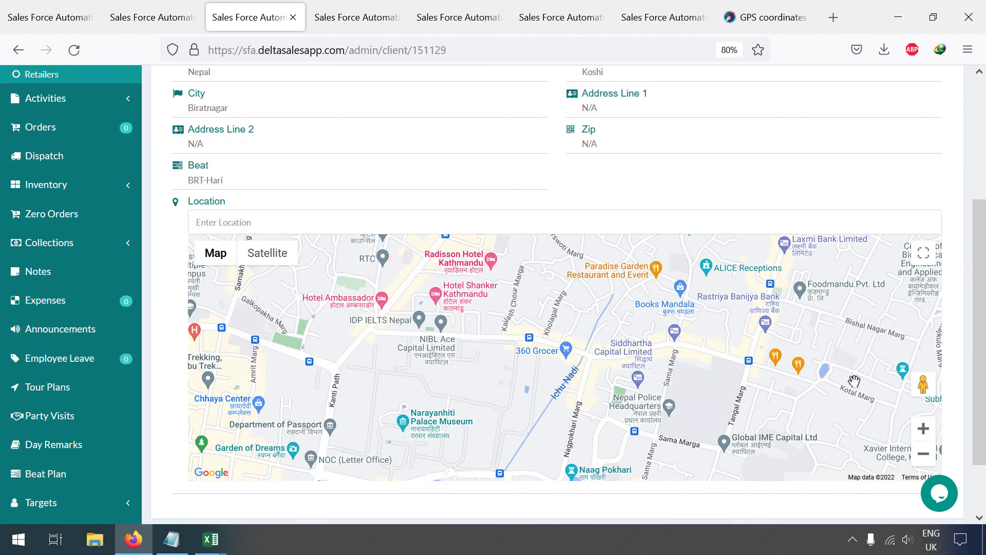
Step: Zoom the location map out and pan it to show Nepal, Bihar and Bhutan
{"action": "left_click", "coordinate": [923, 454]}
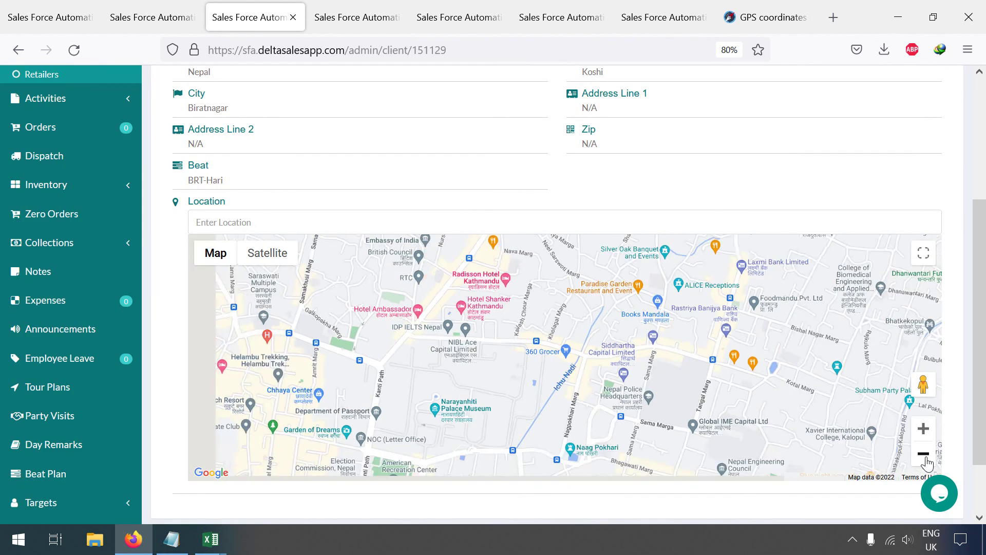
{"action": "left_click", "coordinate": [925, 457]}
{"action": "left_click", "coordinate": [923, 454]}
{"action": "left_click", "coordinate": [923, 454]}
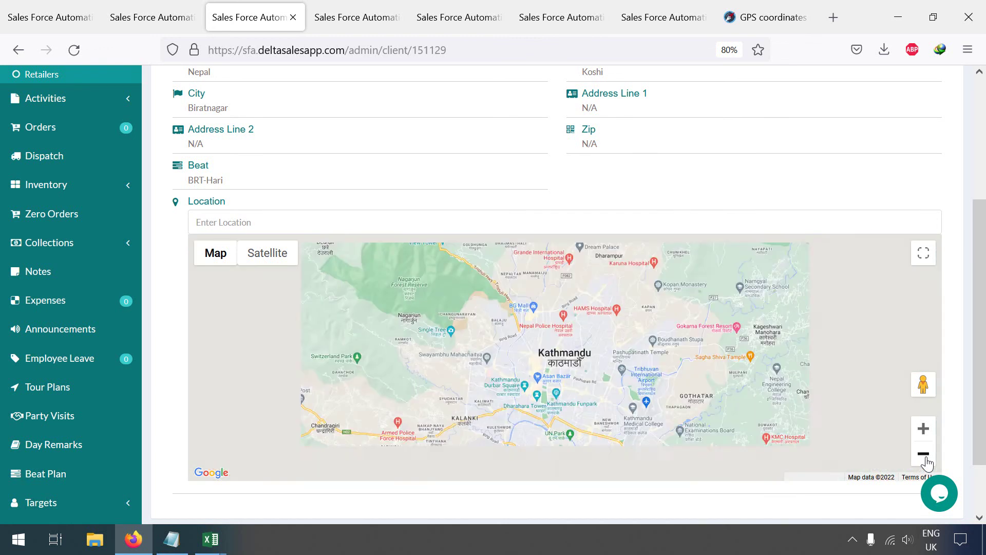
{"action": "left_click", "coordinate": [923, 454]}
{"action": "left_click", "coordinate": [925, 457]}
{"action": "left_click", "coordinate": [926, 457]}
{"action": "left_click", "coordinate": [925, 457]}
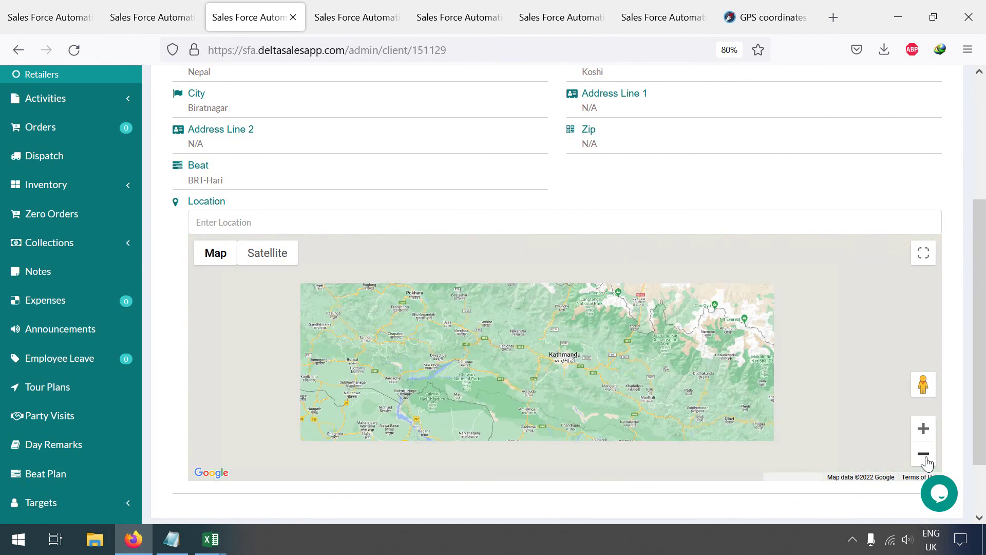
{"action": "left_click_drag", "start_coordinate": [899, 425], "coordinate": [807, 371]}
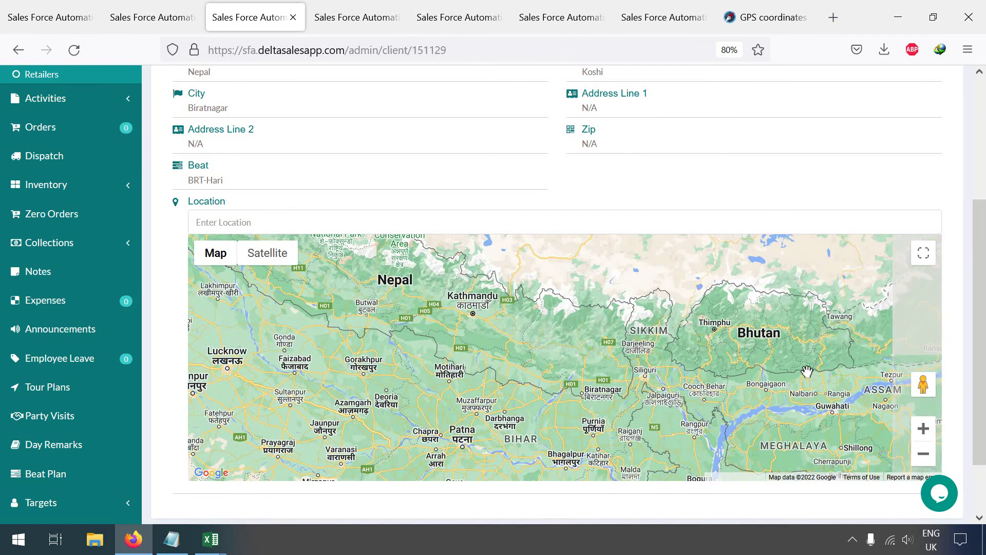
{"action": "scroll", "coordinate": [807, 371], "scroll_direction": "up", "scroll_amount": 3}
{"action": "scroll", "coordinate": [807, 371], "scroll_direction": "up", "scroll_amount": 2}
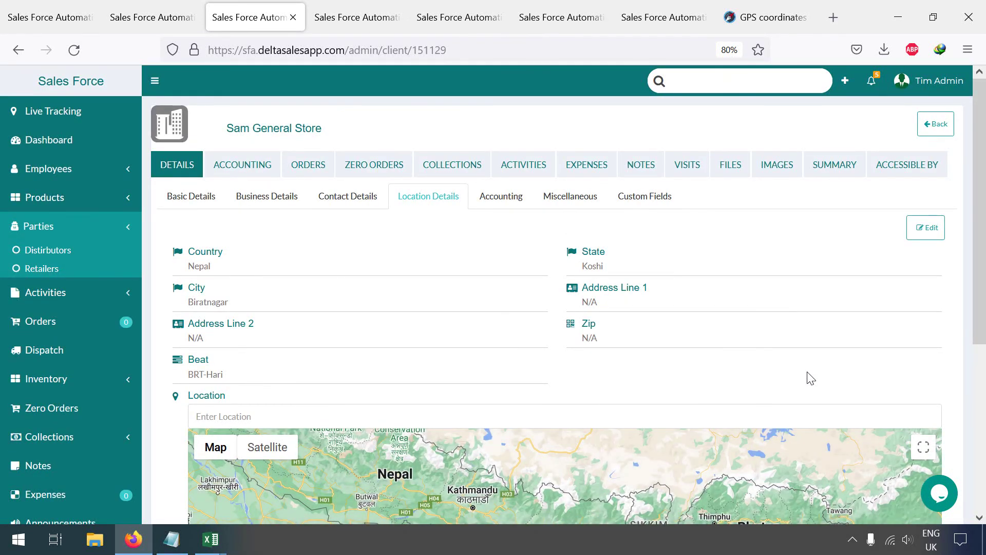
Step: Check the Latitude and Longitude columns in sample_parties.csv, then return to the store's page
{"action": "mouse_move", "coordinate": [210, 539]}
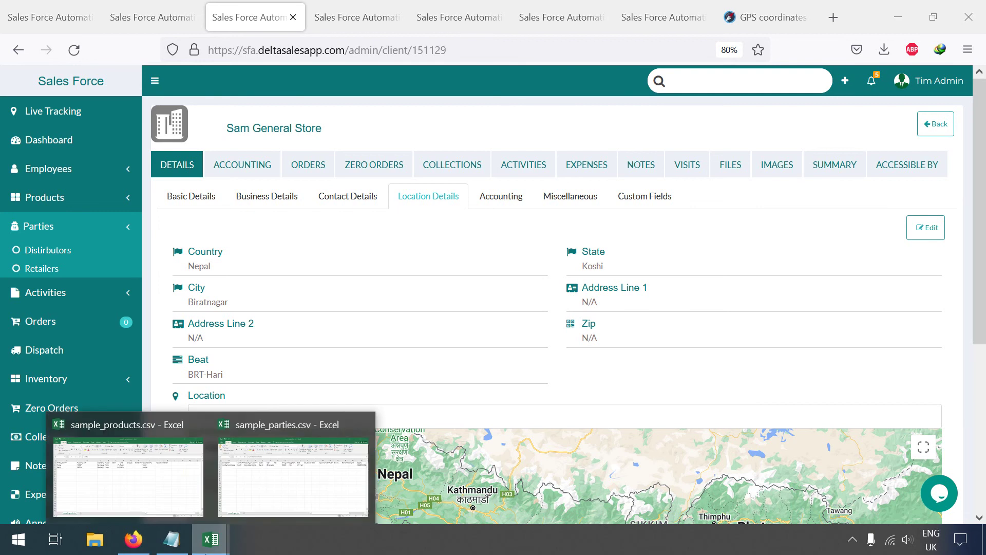
{"action": "left_click", "coordinate": [253, 506]}
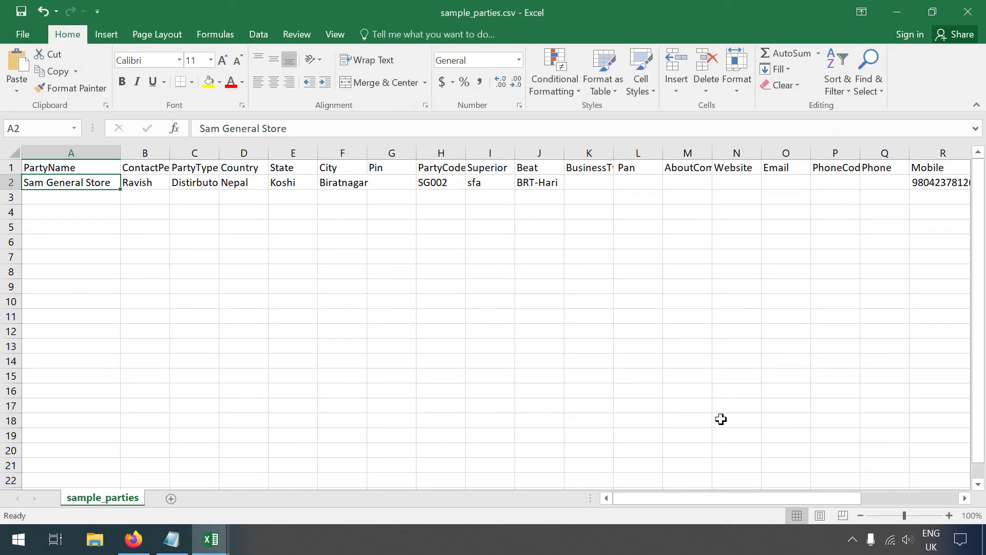
{"action": "left_click_drag", "start_coordinate": [677, 497], "coordinate": [848, 481]}
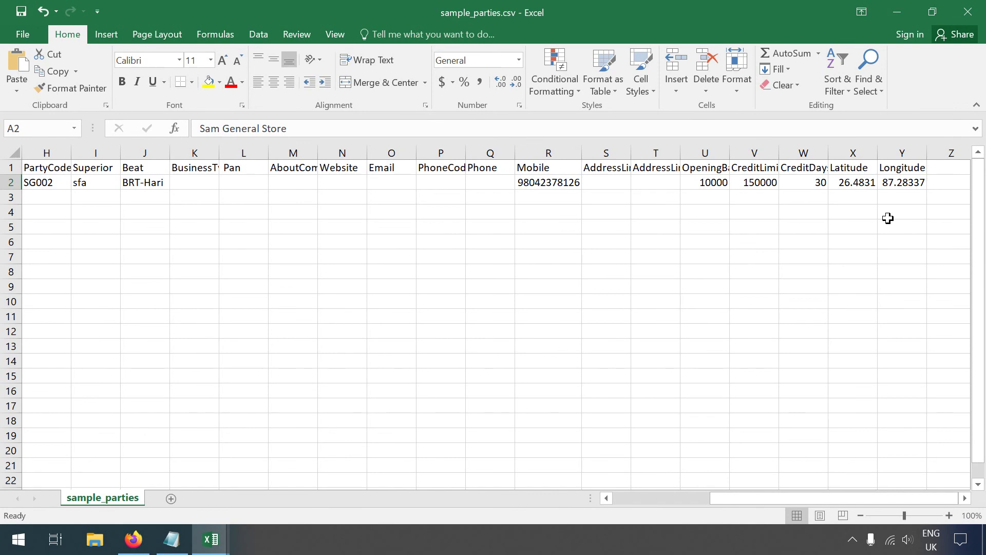
{"action": "left_click", "coordinate": [139, 539]}
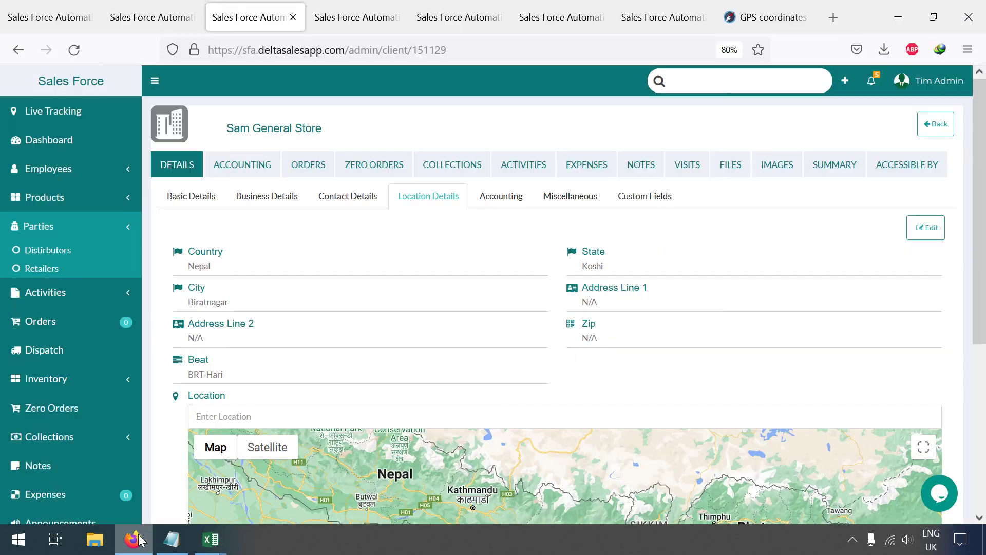
{"action": "scroll", "coordinate": [383, 386], "scroll_direction": "down", "scroll_amount": 3}
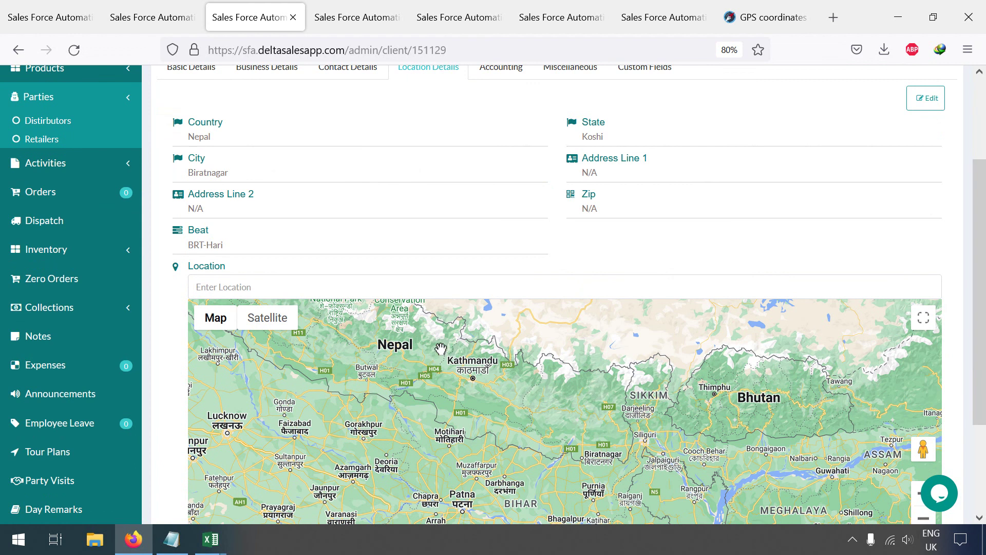
{"action": "scroll", "coordinate": [440, 351], "scroll_direction": "up", "scroll_amount": 3}
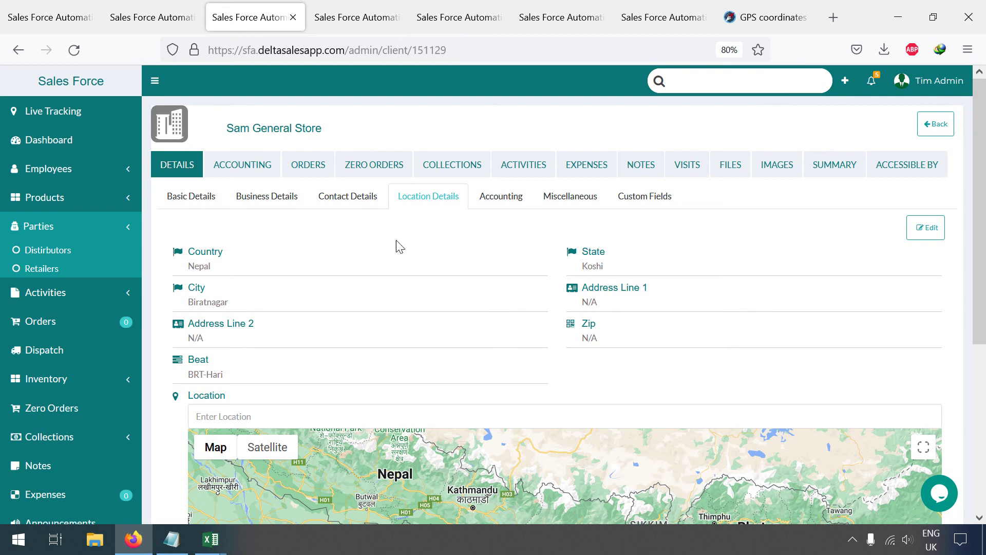
Step: Review Sam General Store's Miscellaneous and Custom Fields tabs, then go to Tim Admin > Settings
{"action": "left_click", "coordinate": [554, 196]}
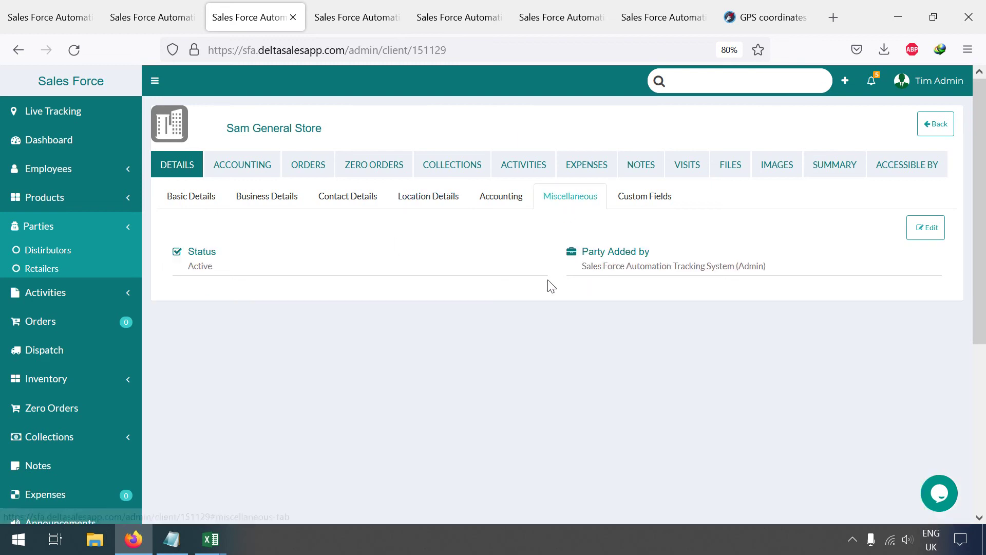
{"action": "left_click", "coordinate": [938, 230]}
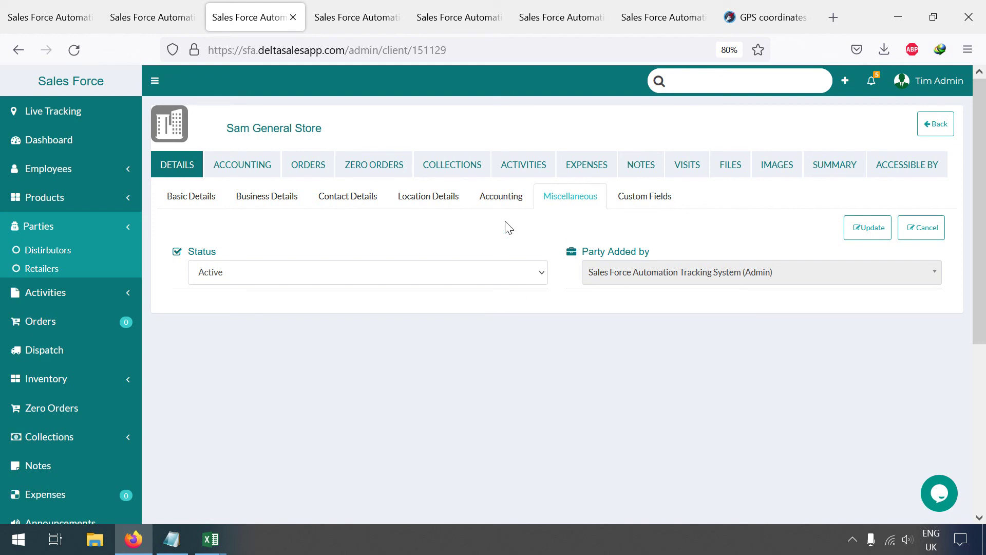
{"action": "left_click", "coordinate": [631, 196]}
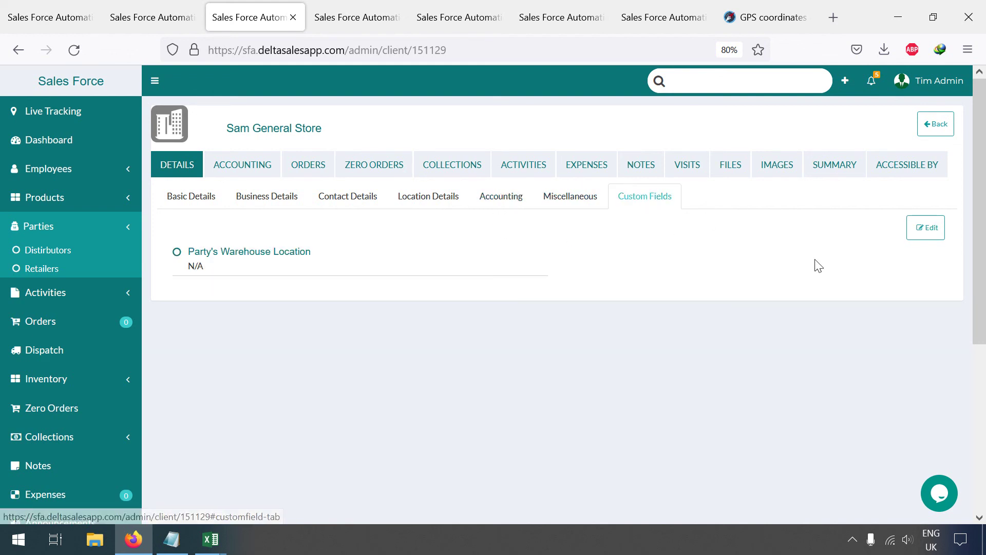
{"action": "left_click", "coordinate": [947, 84]}
{"action": "left_click", "coordinate": [865, 151]}
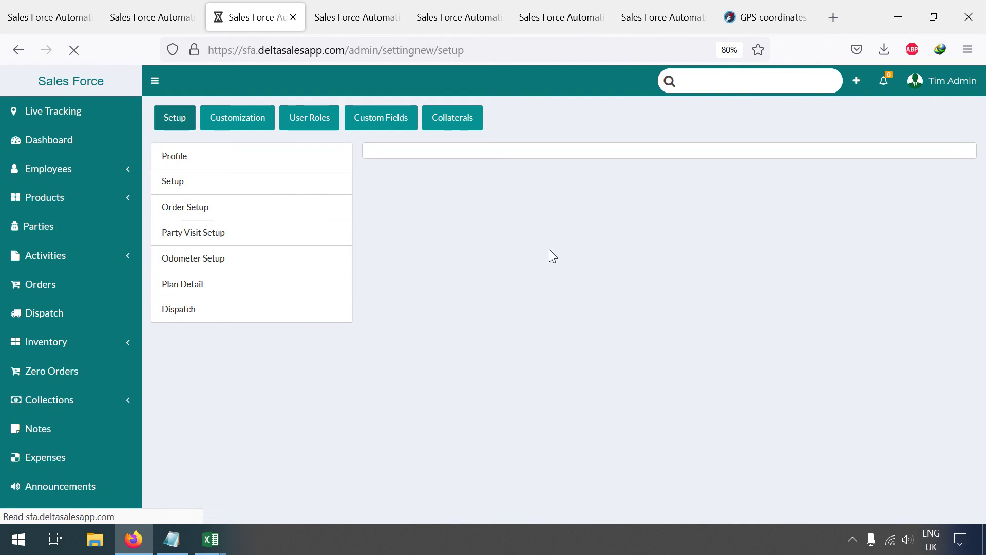
Step: In Order Setup, enable brand/category-based product access for each party and each employee, and update
{"action": "left_click", "coordinate": [194, 207]}
{"action": "scroll", "coordinate": [867, 389], "scroll_direction": "down", "scroll_amount": 5}
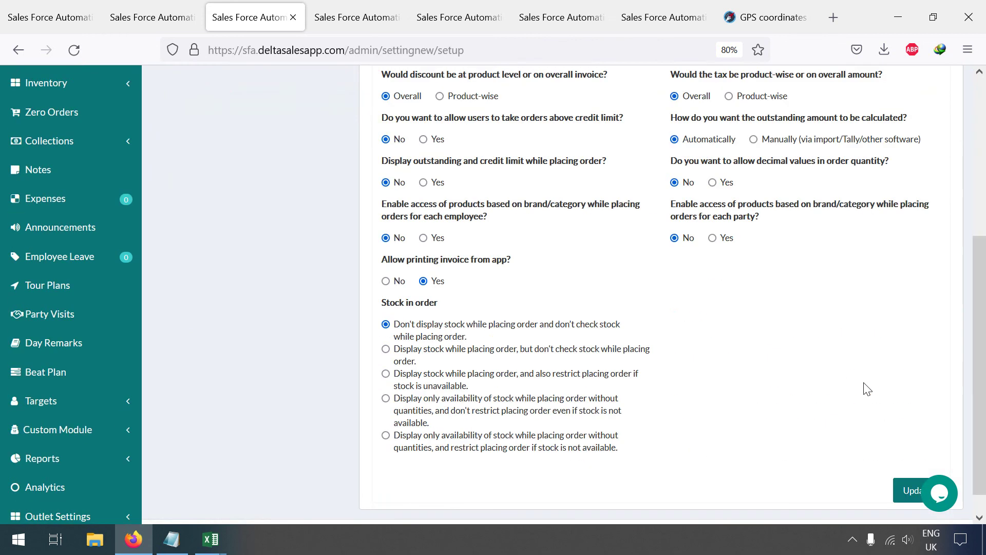
{"action": "scroll", "coordinate": [867, 388], "scroll_direction": "up", "scroll_amount": 3}
{"action": "left_click", "coordinate": [722, 369]}
{"action": "left_click", "coordinate": [436, 369]}
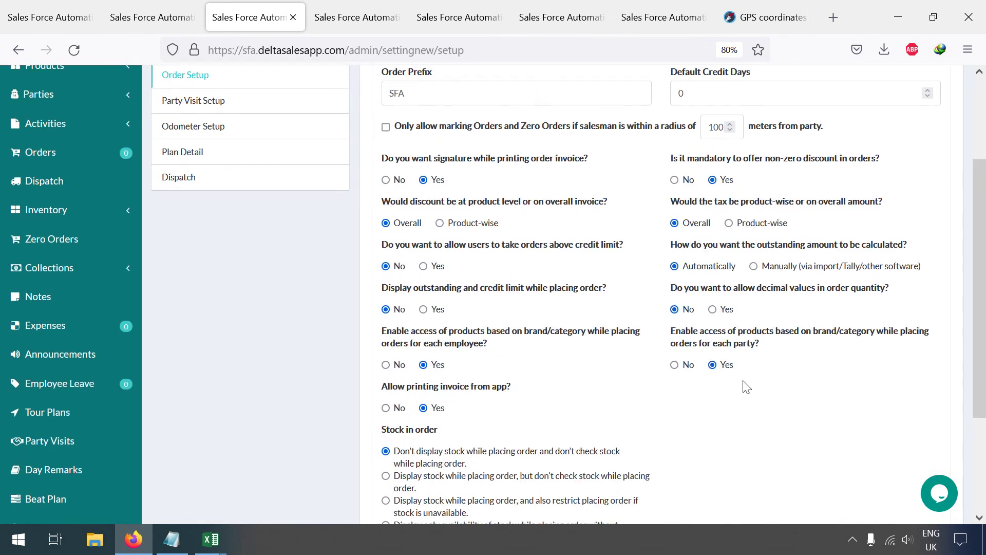
{"action": "scroll", "coordinate": [742, 385], "scroll_direction": "down", "scroll_amount": 3}
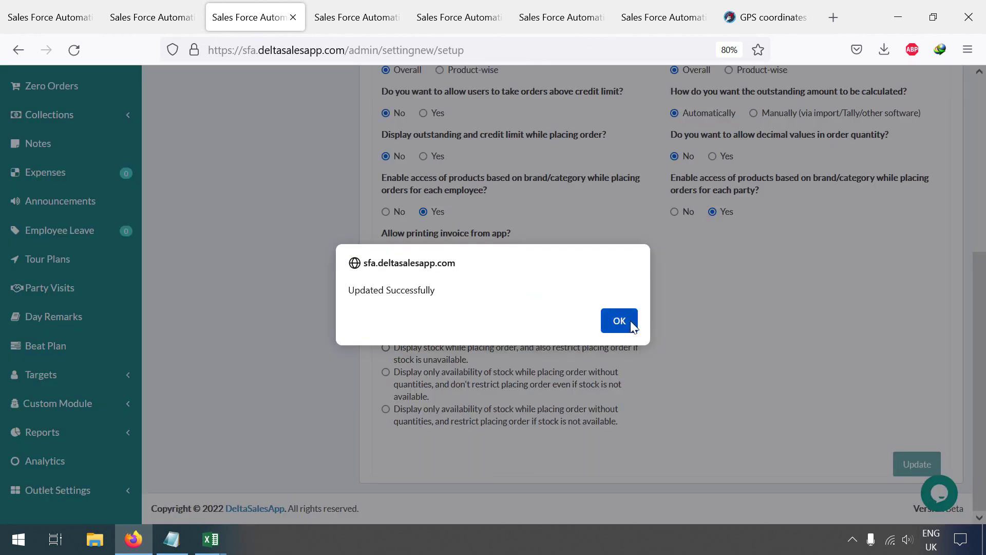
{"action": "left_click", "coordinate": [622, 322]}
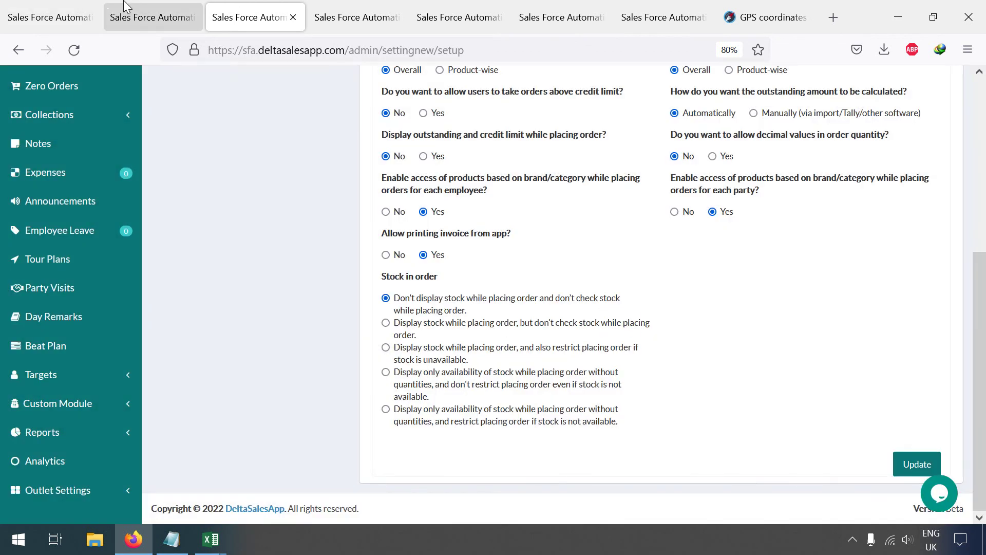
Step: Close the settings and customisation tabs to return to Ravi Kirana Store's page
{"action": "left_click", "coordinate": [114, 8]}
{"action": "left_click", "coordinate": [348, 7]}
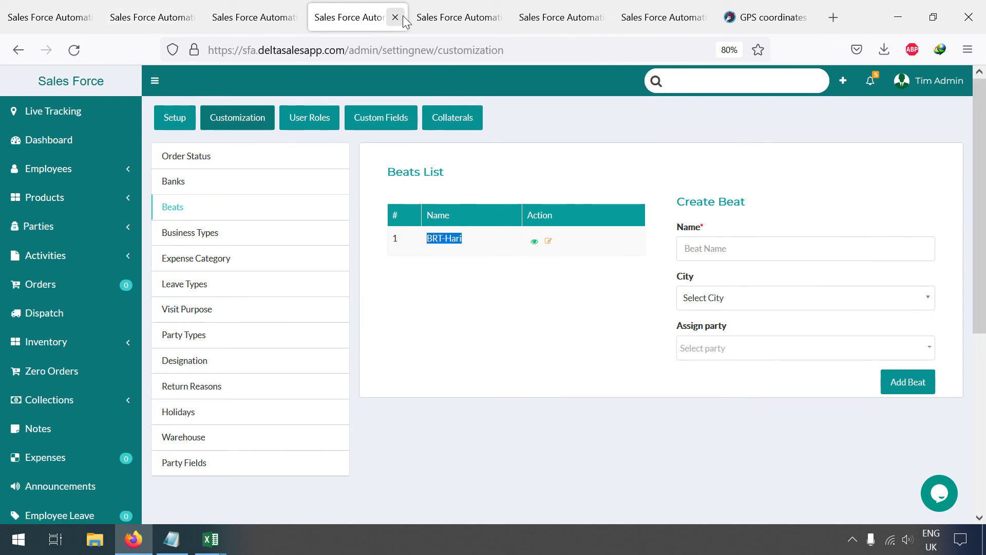
{"action": "left_click", "coordinate": [395, 17]}
{"action": "left_click", "coordinate": [395, 17]}
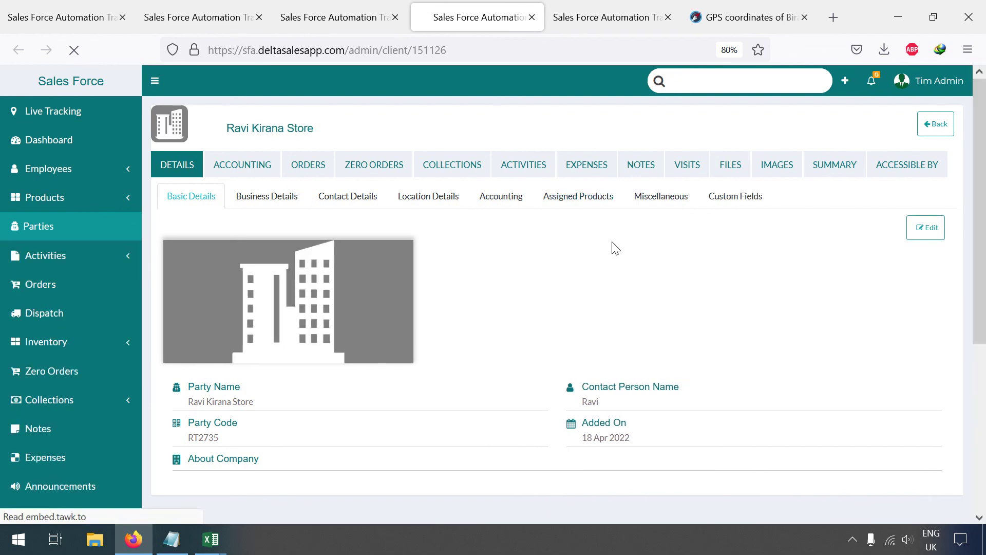
Step: Set Ravi Kirana Store's assigned products to Specific Brands with All brands (Pepsi, Amul) selected
{"action": "left_click", "coordinate": [591, 205]}
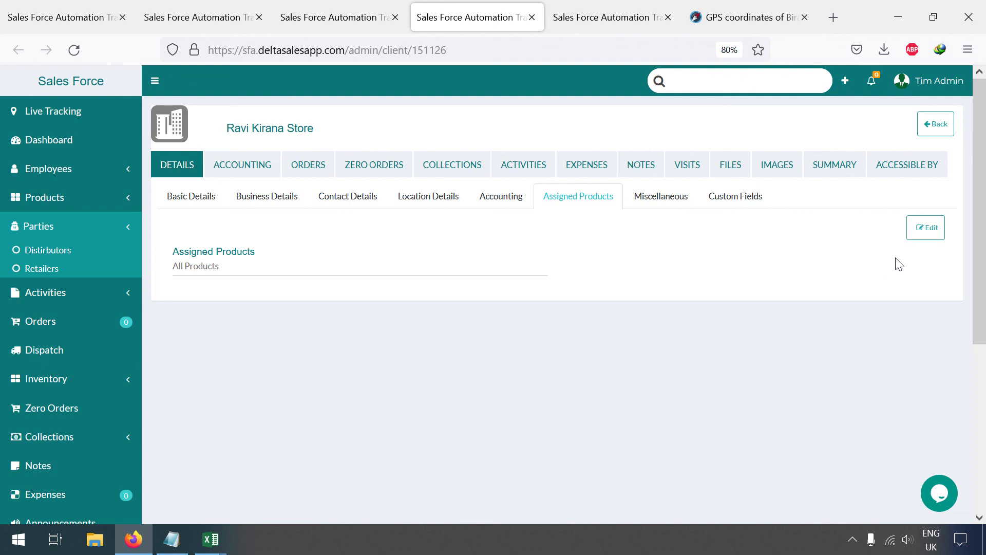
{"action": "left_click", "coordinate": [927, 228]}
{"action": "left_click", "coordinate": [282, 274]}
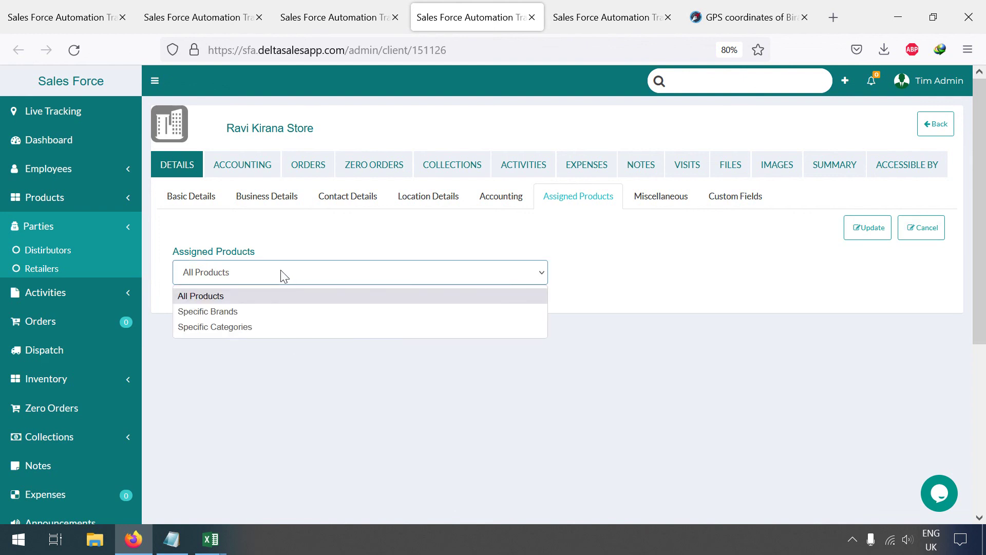
{"action": "left_click", "coordinate": [283, 311]}
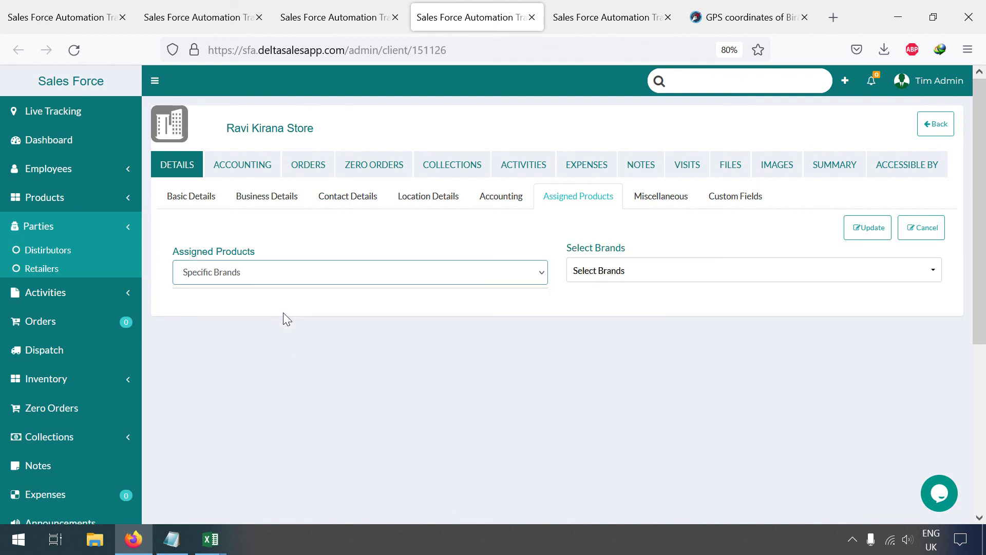
{"action": "left_click", "coordinate": [612, 266]}
{"action": "left_click", "coordinate": [605, 324]}
{"action": "left_click", "coordinate": [500, 368]}
{"action": "left_click", "coordinate": [865, 229]}
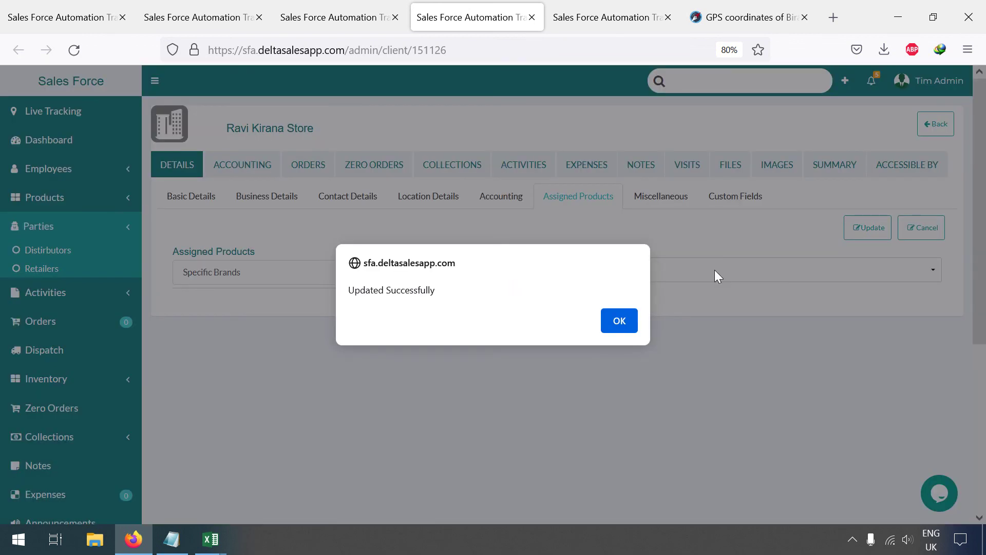
{"action": "left_click", "coordinate": [618, 321]}
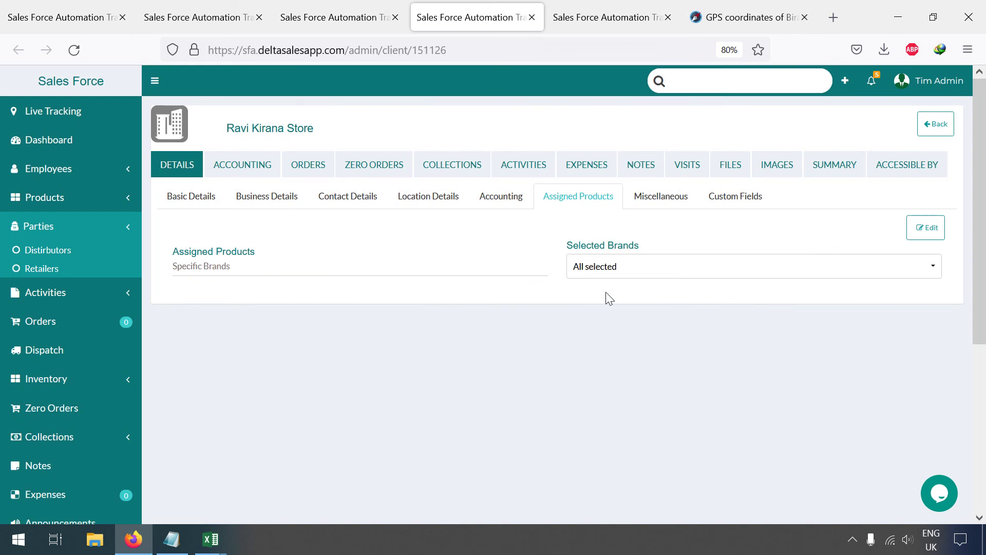
Step: Give the sales manager and sales executive access to Ravi Kirana Store
{"action": "left_click", "coordinate": [897, 178]}
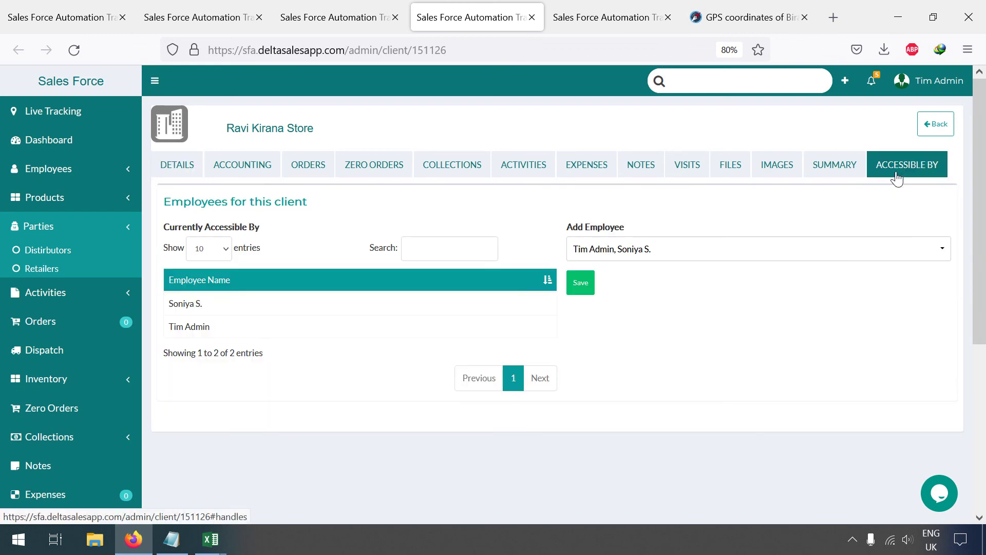
{"action": "left_click", "coordinate": [607, 252]}
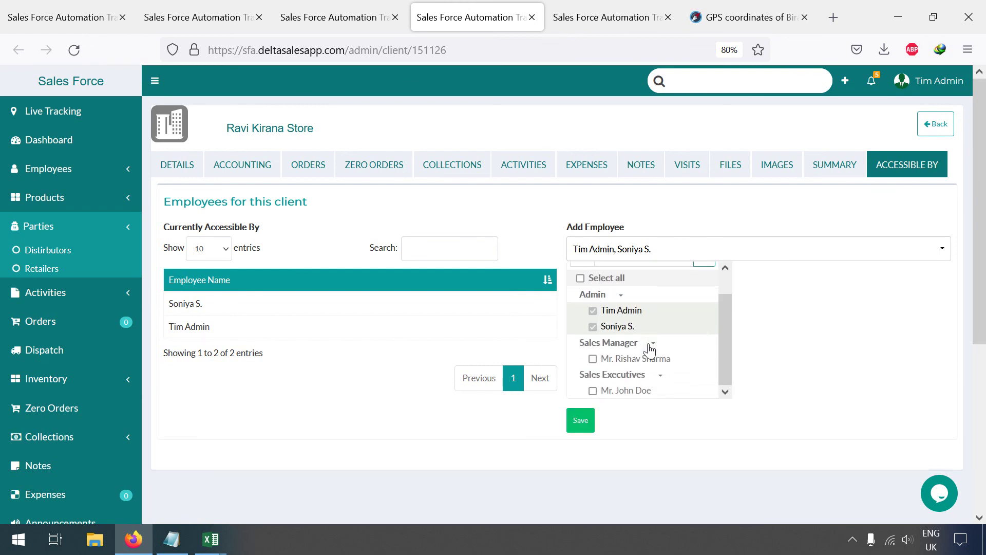
{"action": "scroll", "coordinate": [650, 351], "scroll_direction": "down", "scroll_amount": 1}
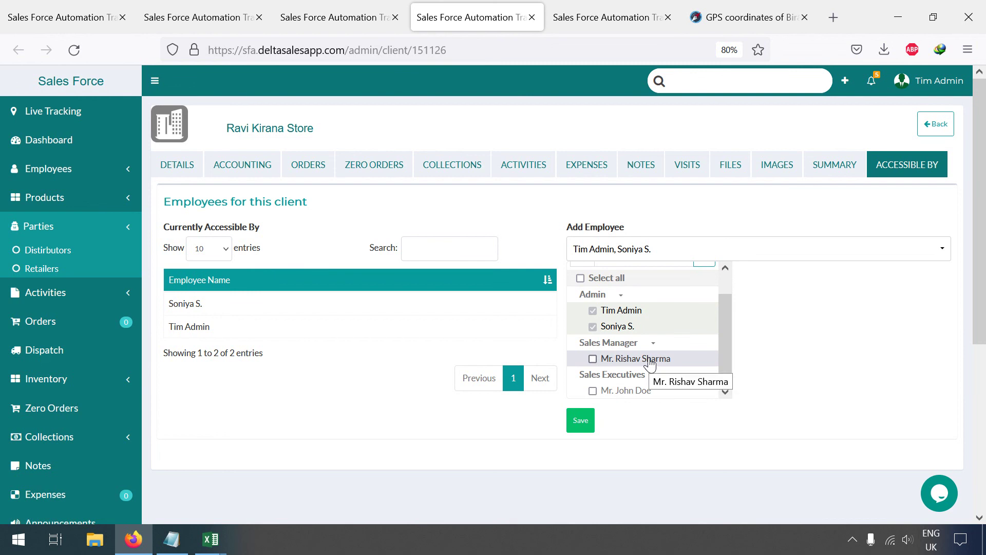
{"action": "left_click", "coordinate": [650, 360]}
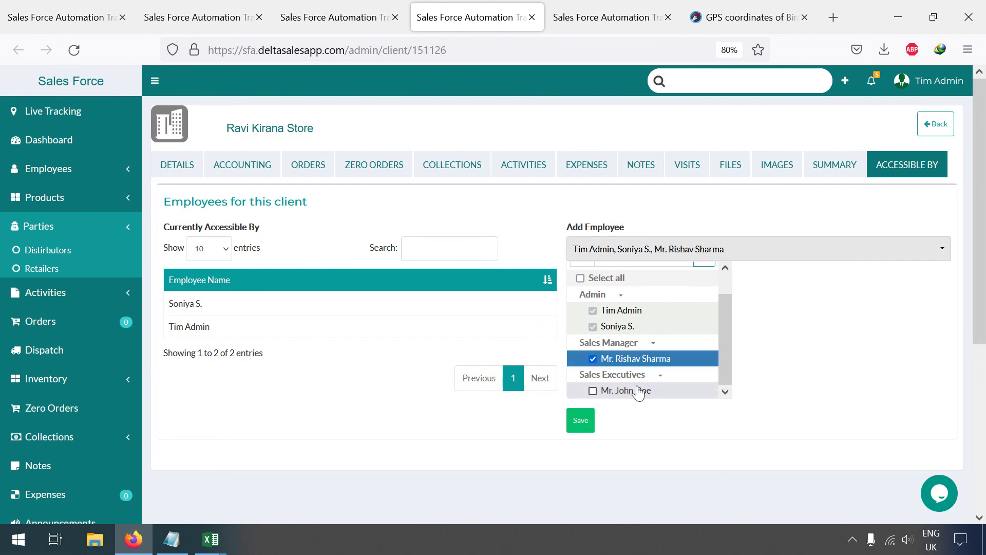
{"action": "left_click", "coordinate": [637, 391]}
{"action": "left_click", "coordinate": [586, 419]}
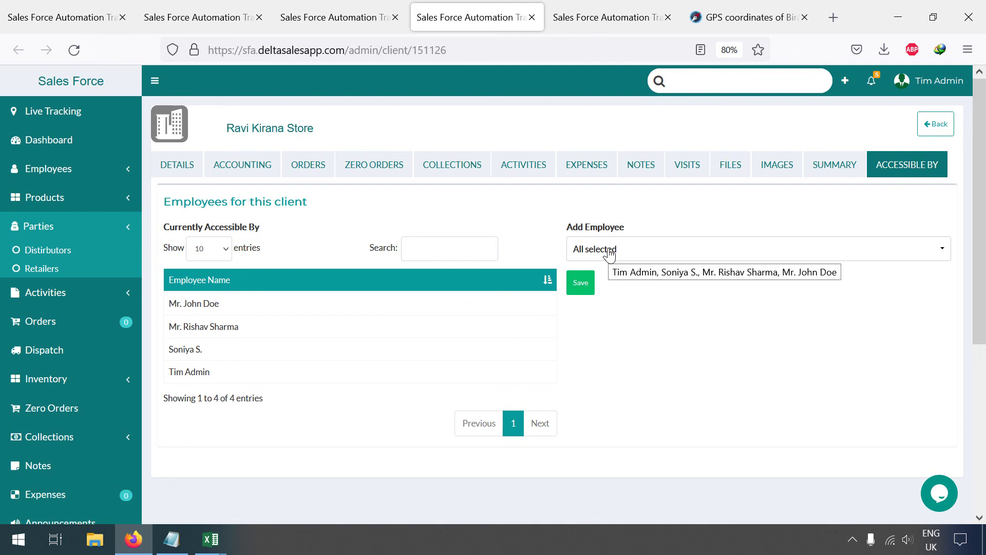
Step: Open Employees > Employee List from the sidebar
{"action": "left_click", "coordinate": [701, 81]}
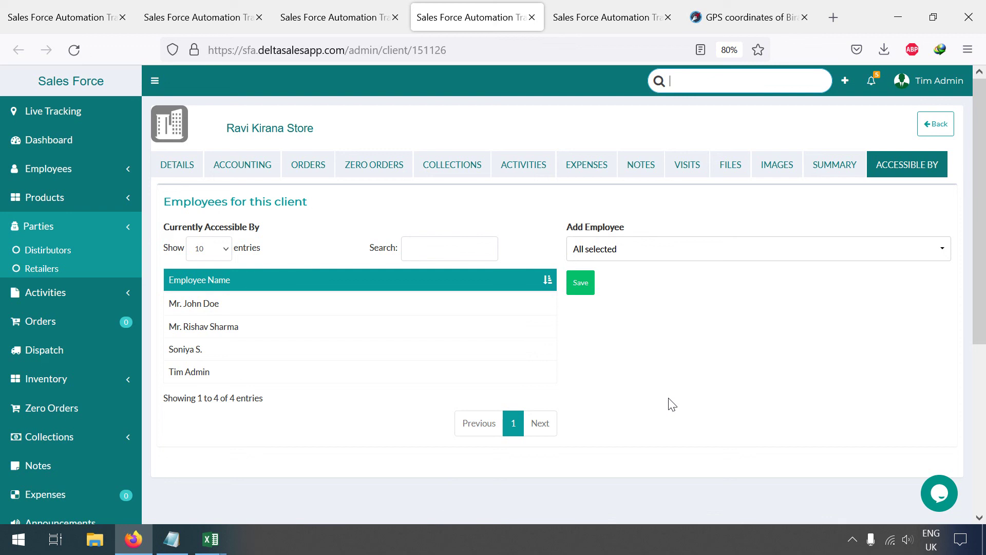
{"action": "left_click", "coordinate": [51, 169]}
{"action": "left_click", "coordinate": [55, 195]}
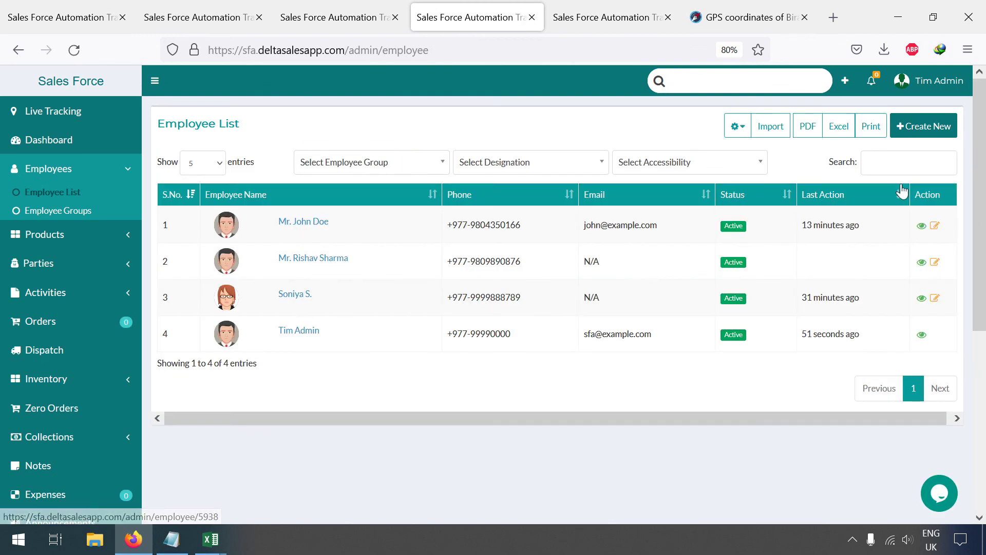
Step: Show the Designation, Group and Accessibility columns in the employee list
{"action": "left_click", "coordinate": [737, 126]}
{"action": "left_click", "coordinate": [773, 231]}
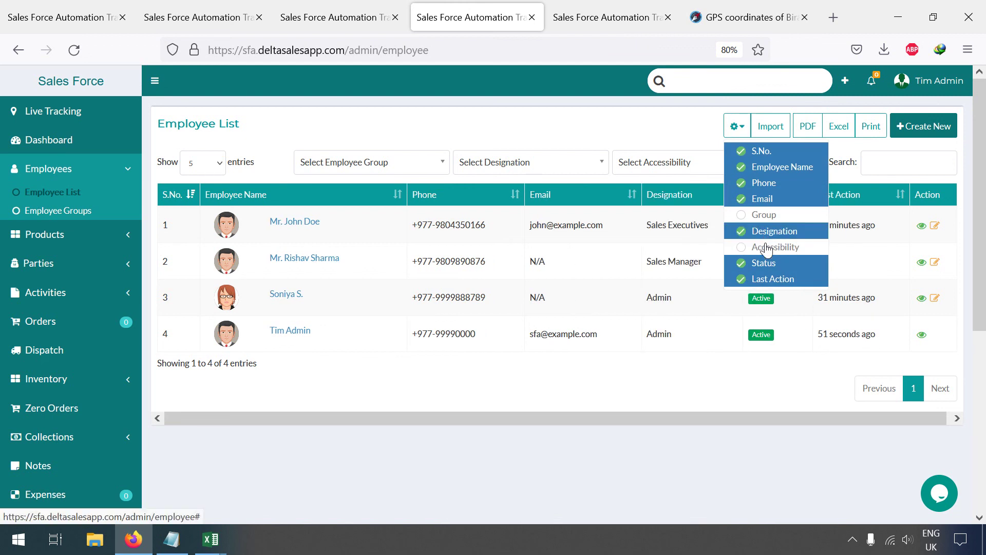
{"action": "left_click", "coordinate": [766, 247]}
{"action": "left_click", "coordinate": [764, 215]}
{"action": "left_click", "coordinate": [462, 394]}
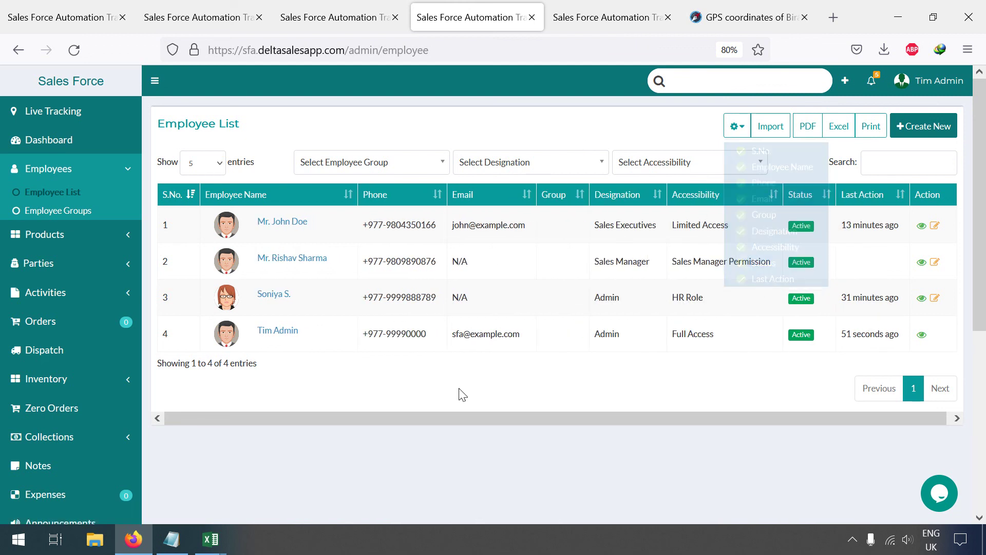
Step: In a new tab, assign every party to the sales manager's party handling and save
{"action": "right_click", "coordinate": [295, 226]}
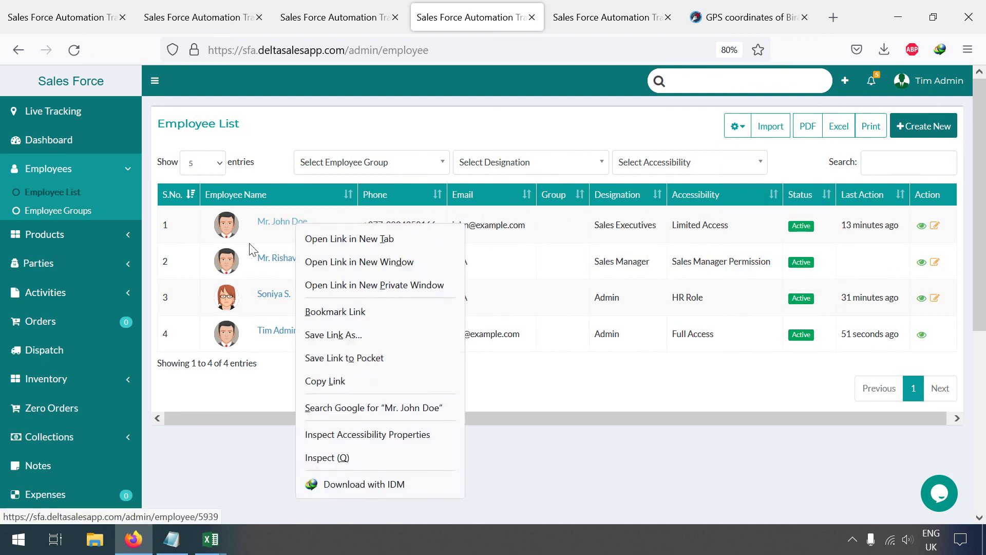
{"action": "left_click", "coordinate": [246, 455]}
{"action": "right_click", "coordinate": [292, 258]}
{"action": "left_click", "coordinate": [324, 270]}
{"action": "left_click", "coordinate": [500, 13]}
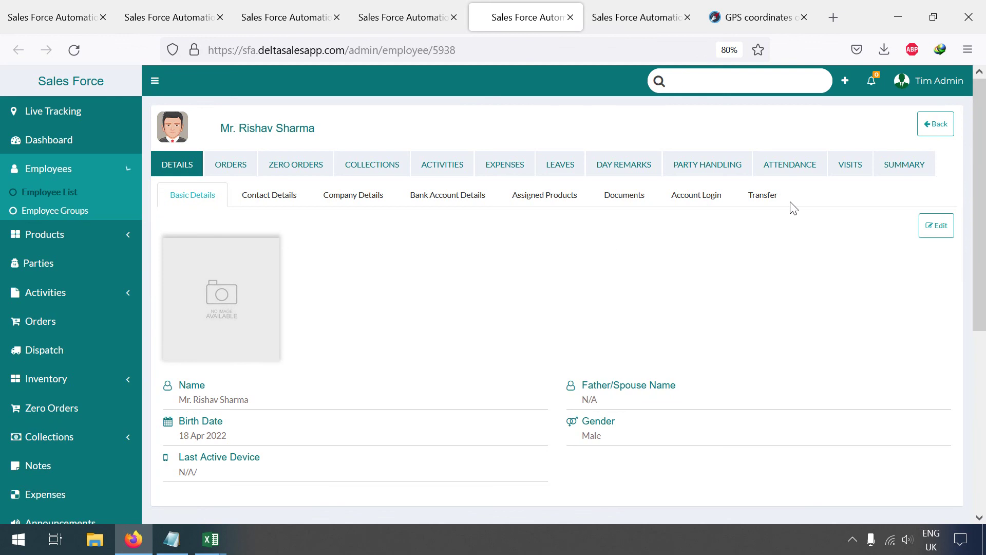
{"action": "left_click", "coordinate": [726, 163]}
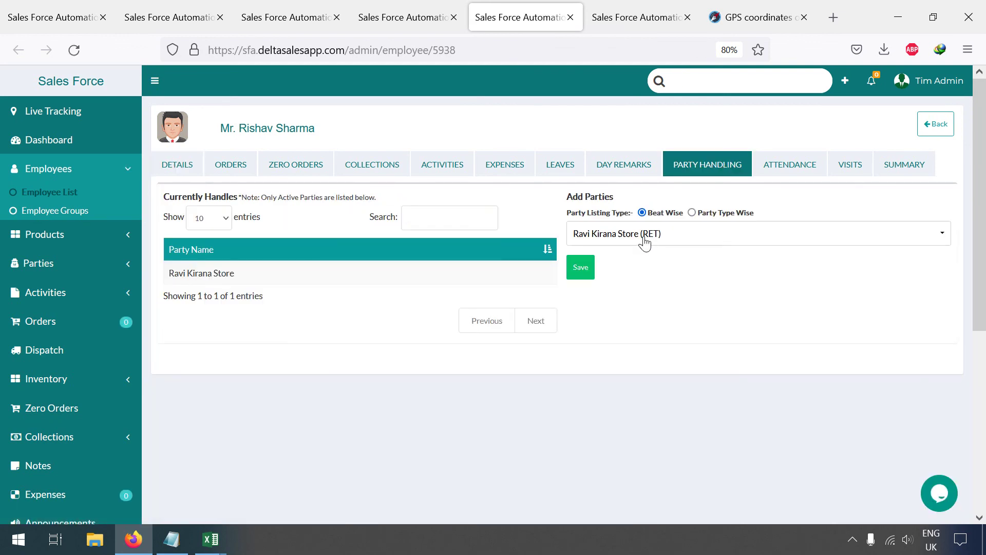
{"action": "left_click", "coordinate": [641, 239]}
{"action": "left_click", "coordinate": [618, 321]}
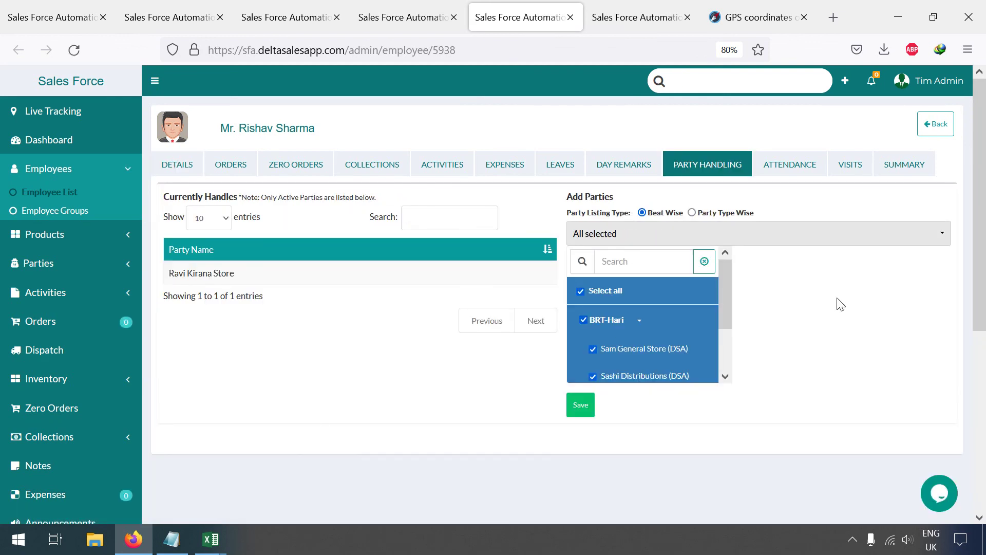
{"action": "left_click", "coordinate": [579, 404]}
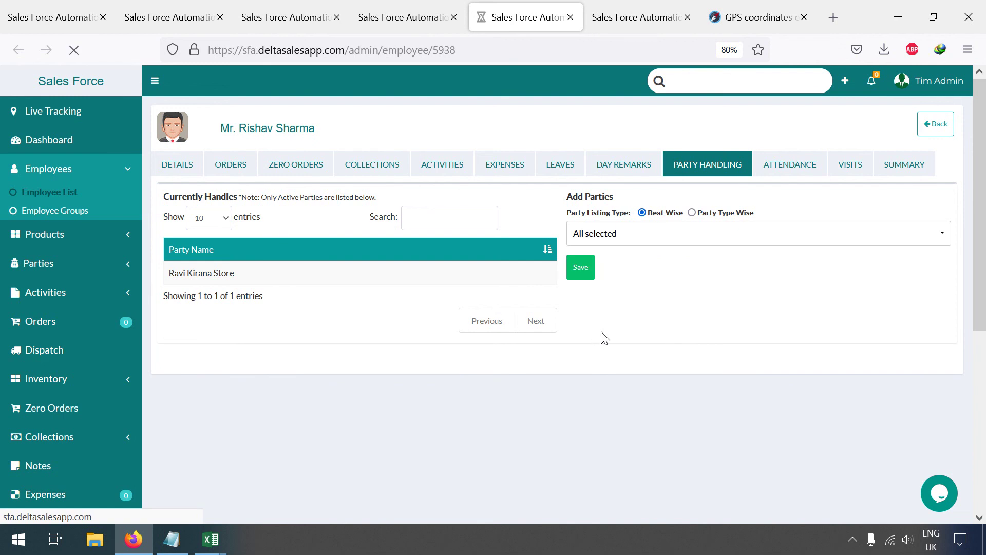
{"action": "left_click", "coordinate": [384, 18]}
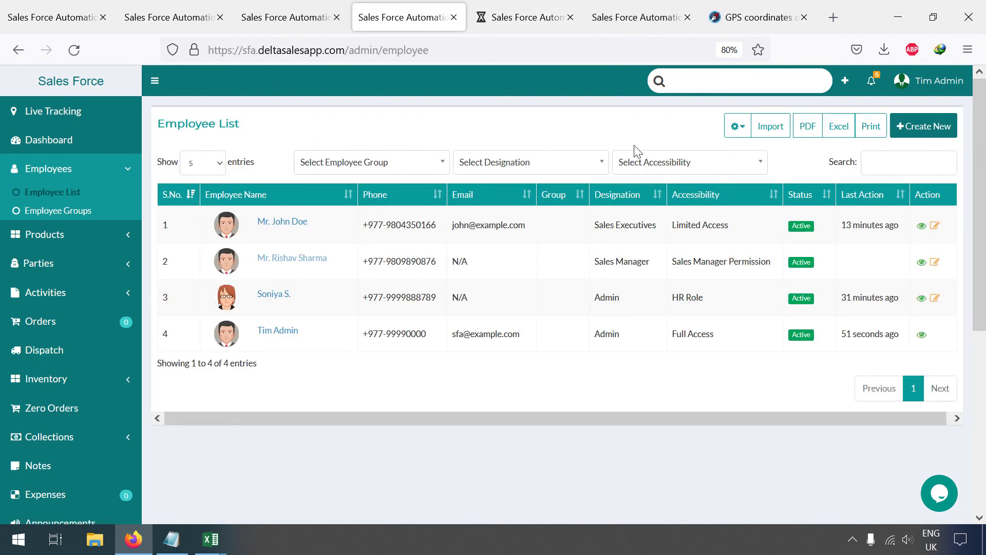
Step: Assign all parties to the sales executive found via employee search, then open the Distributors list
{"action": "left_click", "coordinate": [717, 86]}
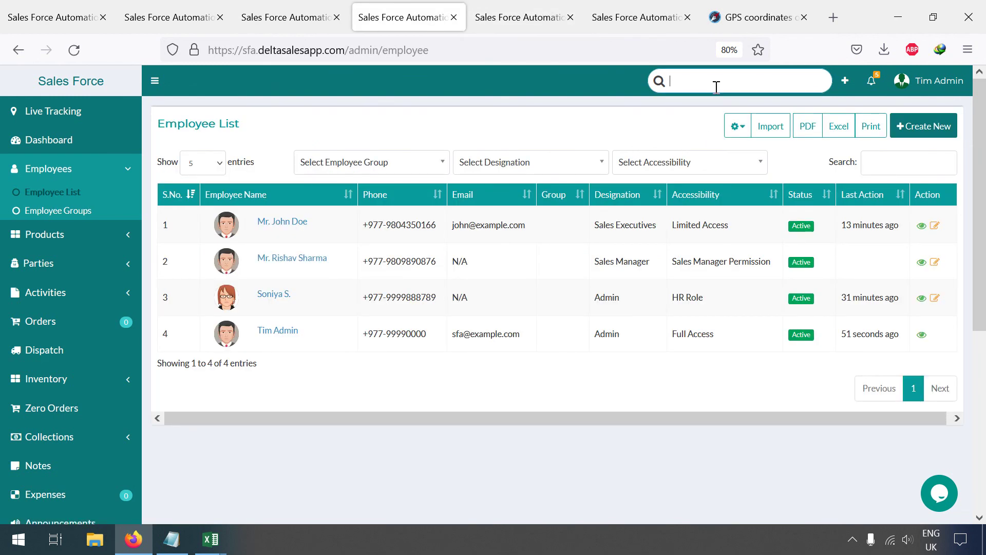
{"action": "type", "text": "john"}
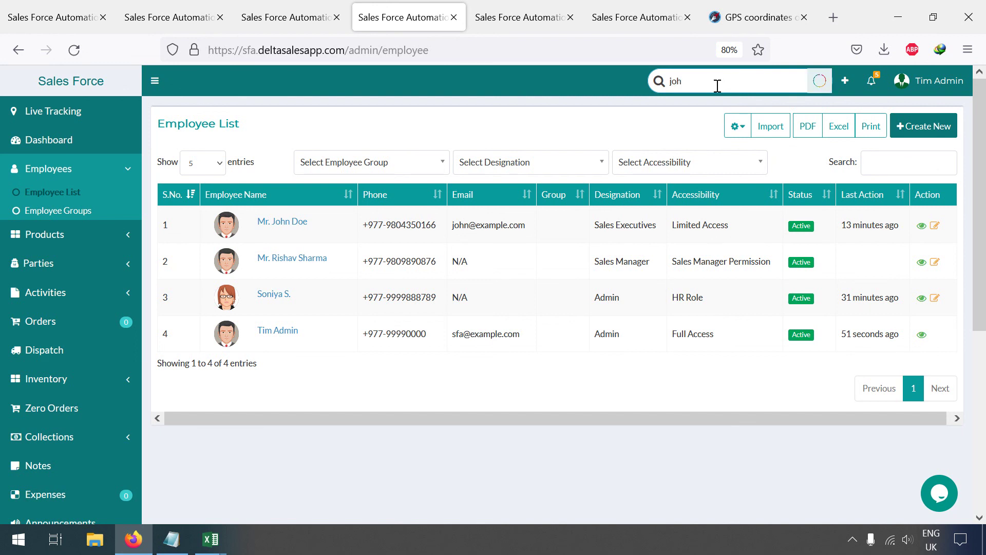
{"action": "left_click", "coordinate": [701, 148]}
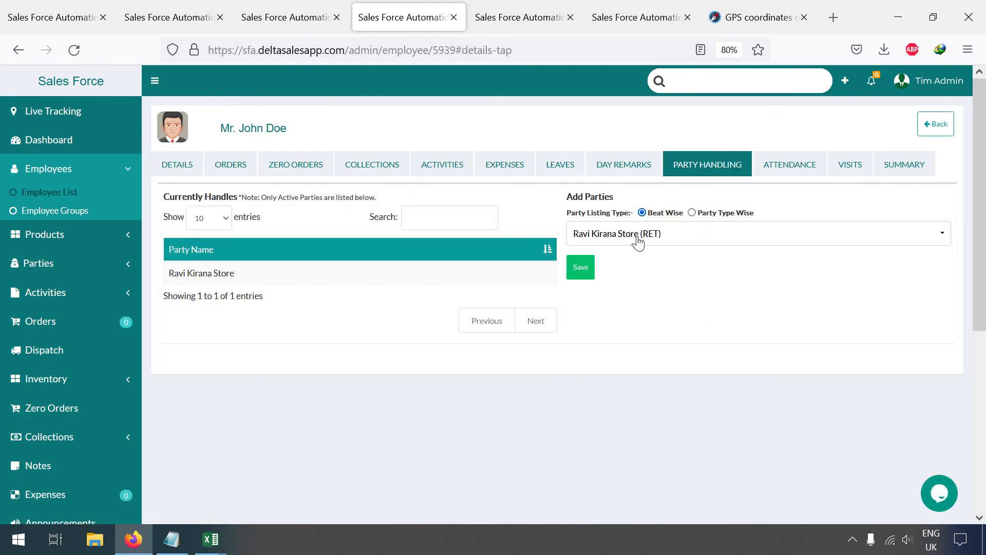
{"action": "left_click", "coordinate": [636, 241]}
{"action": "left_click", "coordinate": [613, 296]}
{"action": "left_click", "coordinate": [583, 404]}
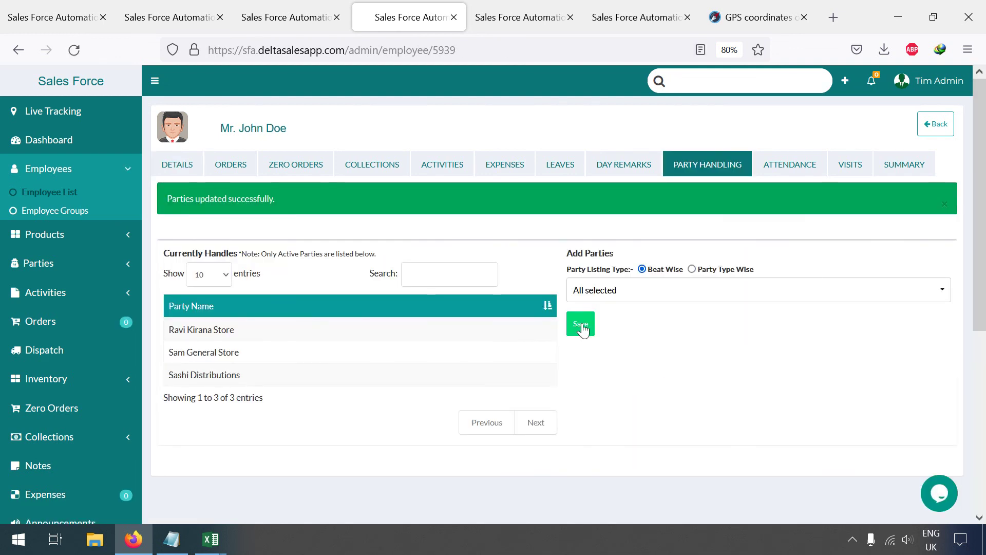
{"action": "left_click", "coordinate": [71, 261]}
{"action": "left_click", "coordinate": [51, 250]}
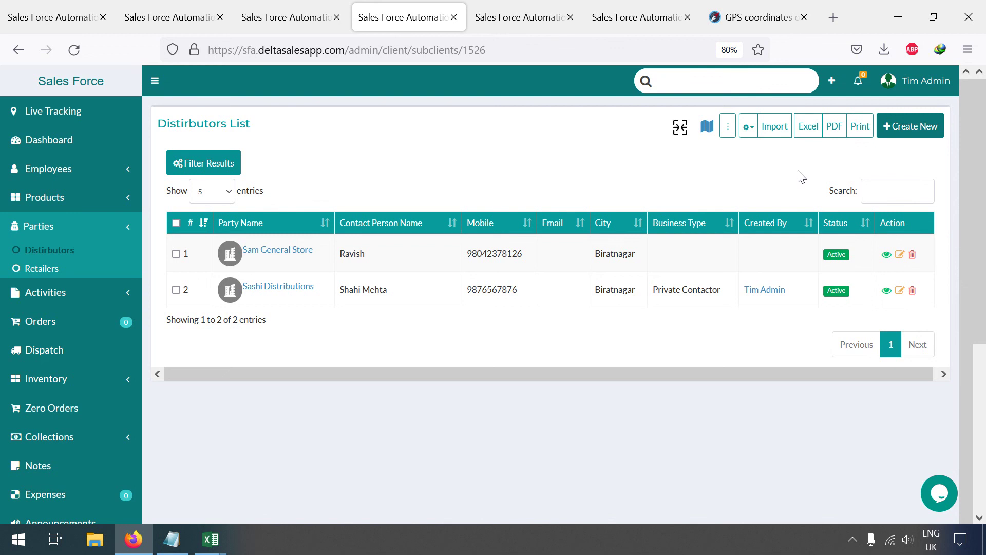
Step: Save the Employee Party Mapping sample as employee_client_mapping.xlsx, then show the desktop
{"action": "left_click", "coordinate": [771, 128]}
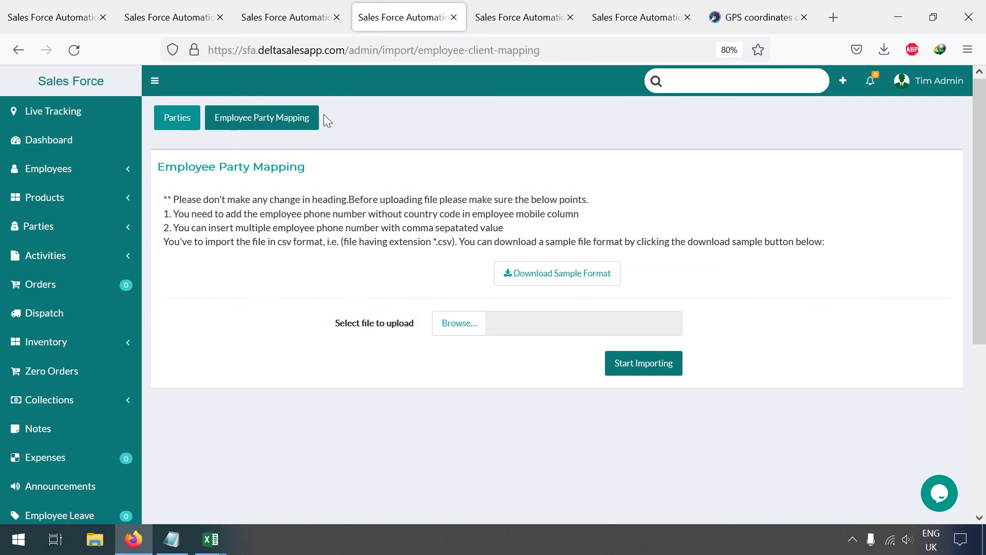
{"action": "left_click", "coordinate": [265, 121]}
{"action": "left_click", "coordinate": [500, 273]}
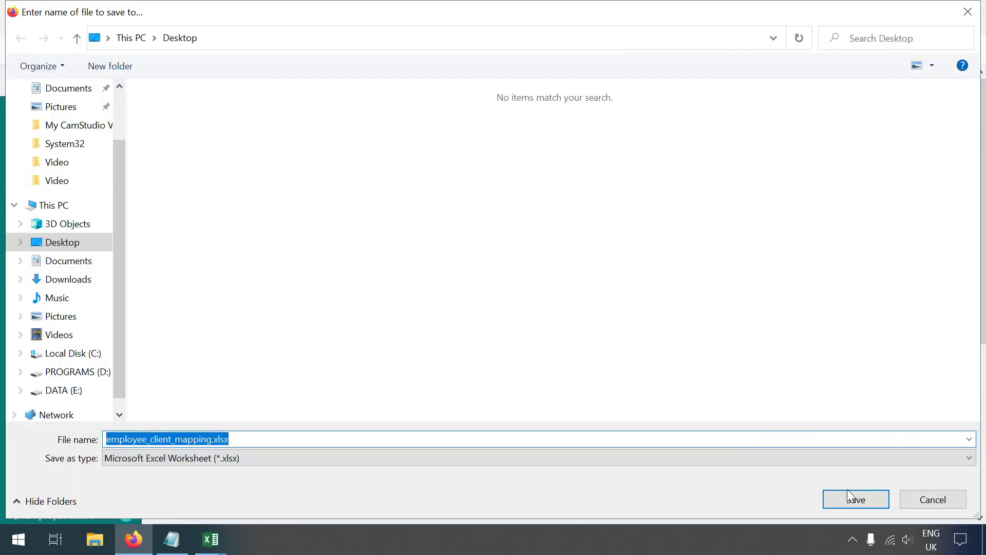
{"action": "left_click", "coordinate": [850, 497]}
{"action": "key", "text": "super+d"}
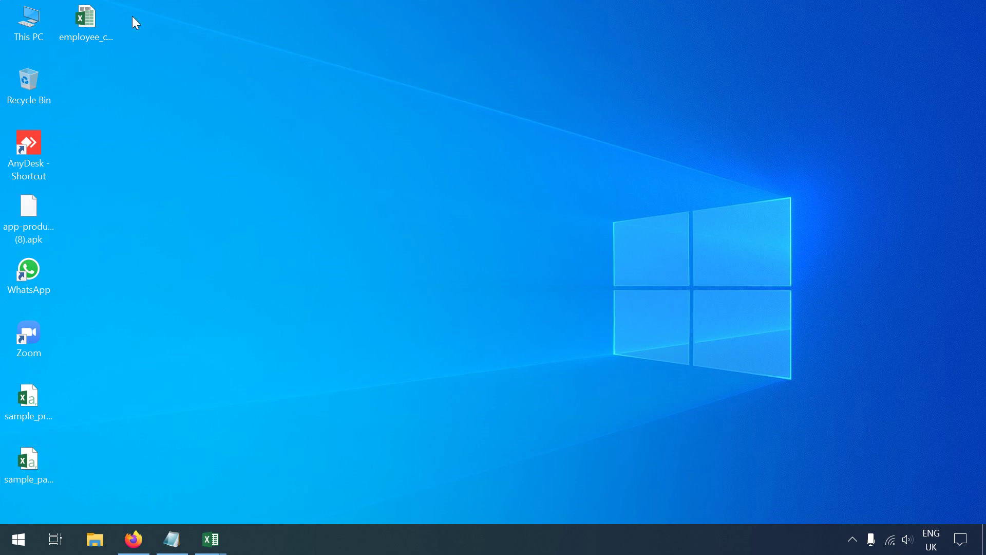
Step: Open employee_client_mapping.xlsx and check the distributor mobiles in B2–B3 and the empty C2–C3
{"action": "double_click", "coordinate": [93, 20]}
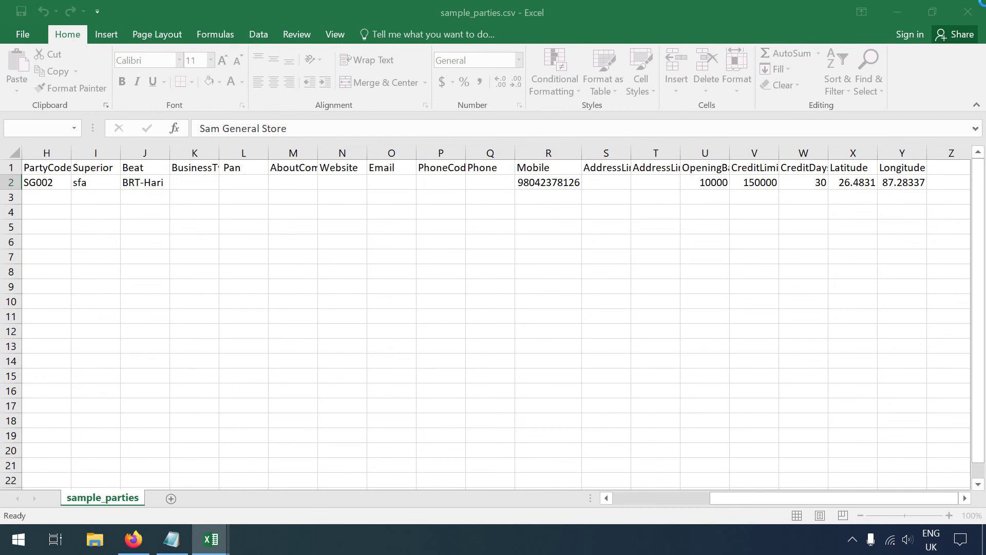
{"action": "left_click", "coordinate": [972, 14]}
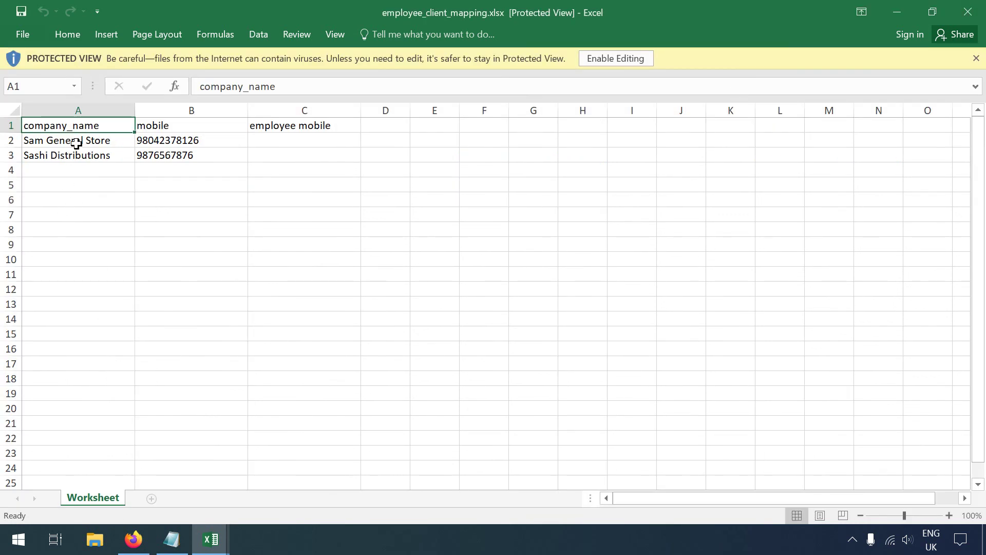
{"action": "left_click", "coordinate": [176, 141]}
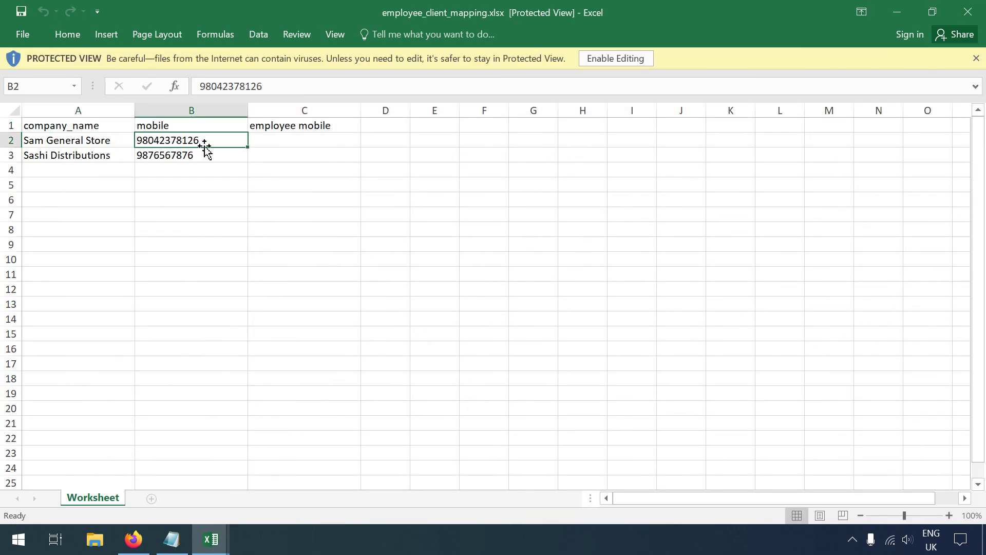
{"action": "left_click", "coordinate": [264, 133]}
{"action": "left_click", "coordinate": [230, 157]}
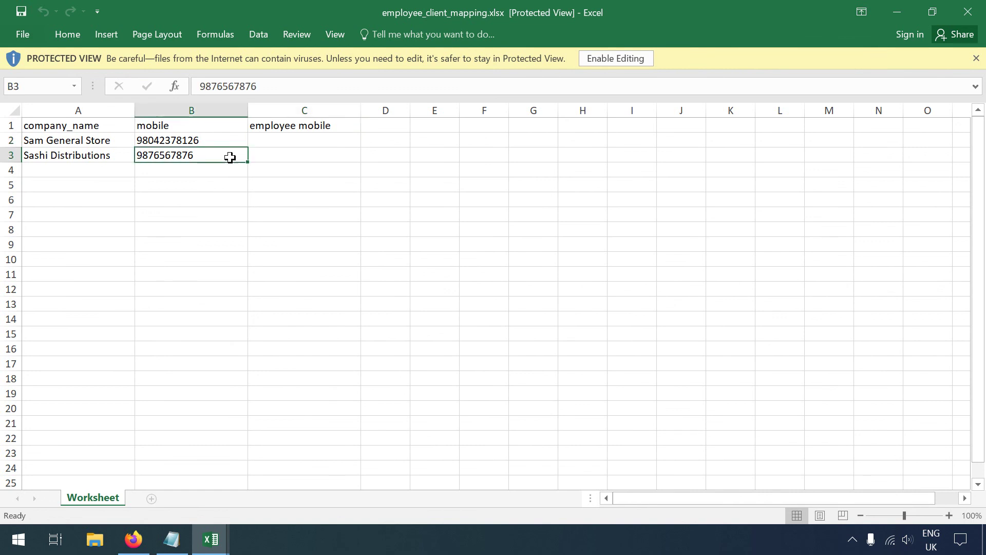
{"action": "left_click", "coordinate": [224, 143]}
{"action": "left_click", "coordinate": [226, 154]}
{"action": "left_click", "coordinate": [229, 134]}
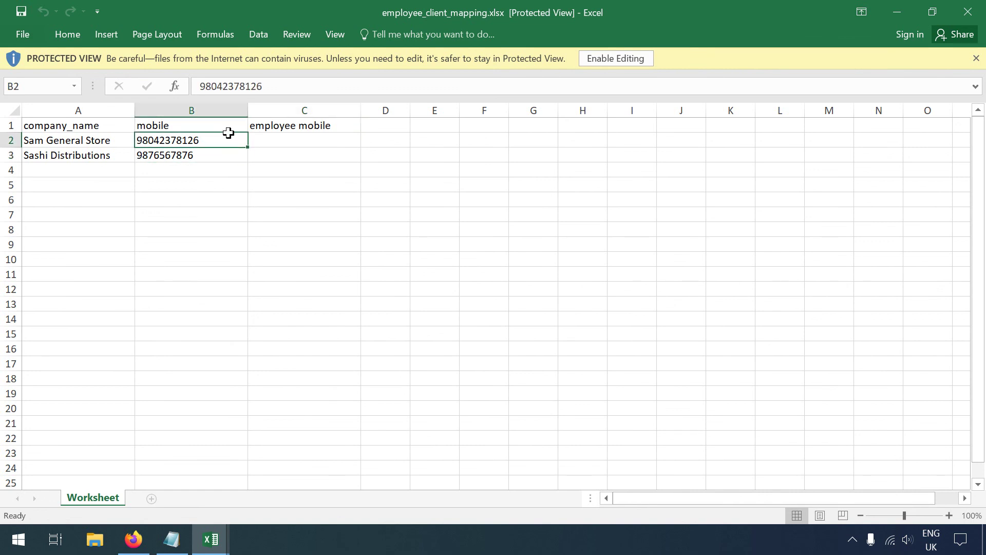
{"action": "left_click", "coordinate": [277, 136]}
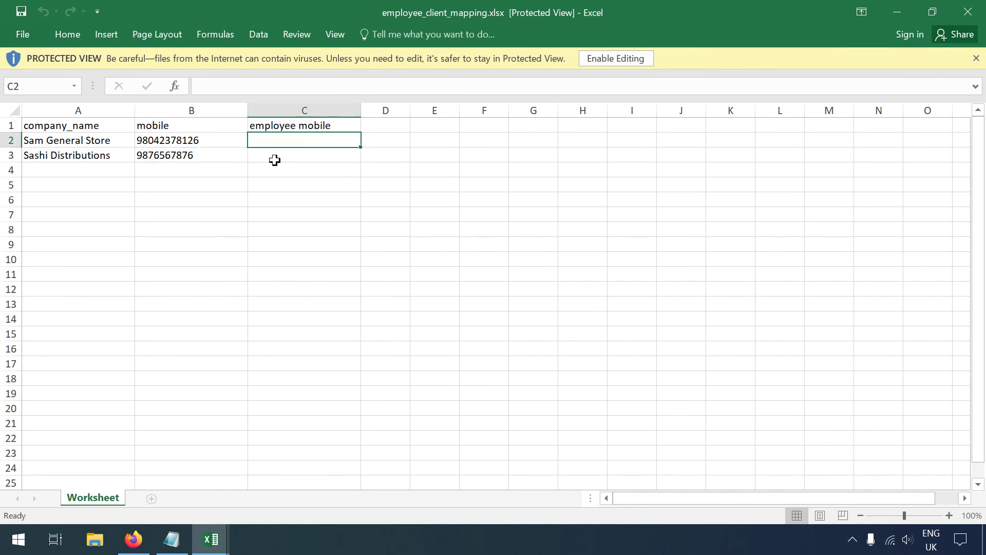
{"action": "left_click", "coordinate": [276, 159]}
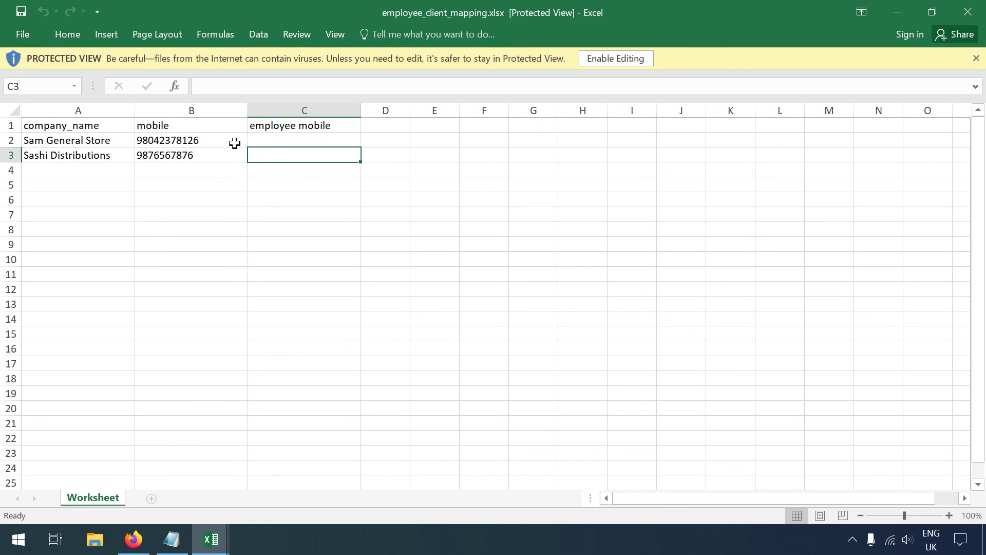
{"action": "left_click", "coordinate": [285, 139]}
{"action": "left_click", "coordinate": [286, 158]}
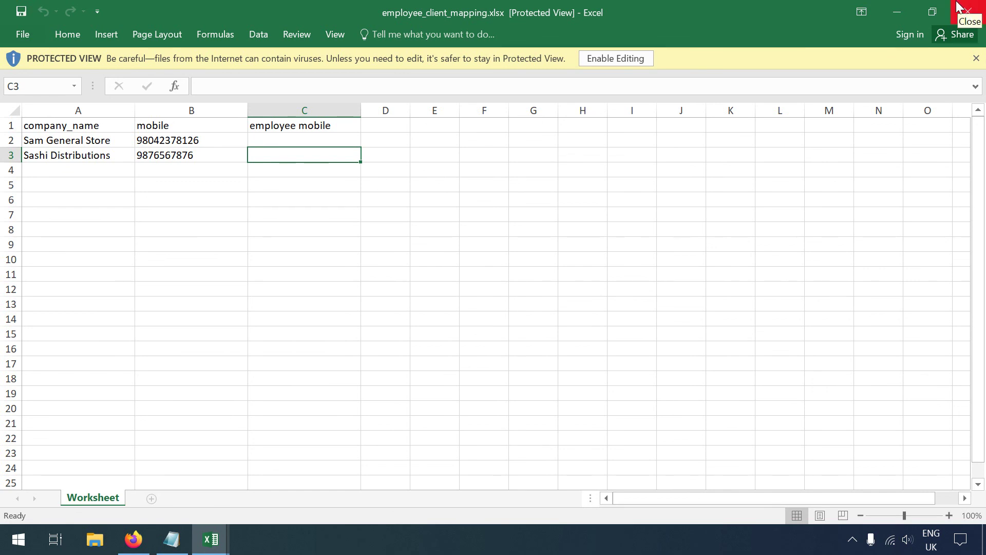
Step: Close the workbook and return to the mapping import page in Firefox
{"action": "left_click", "coordinate": [972, 6]}
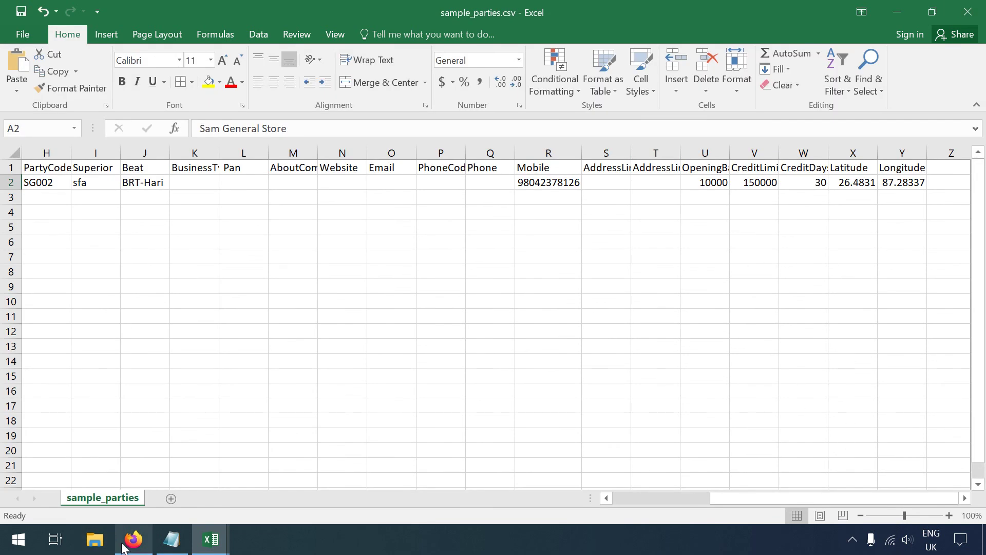
{"action": "left_click", "coordinate": [133, 539]}
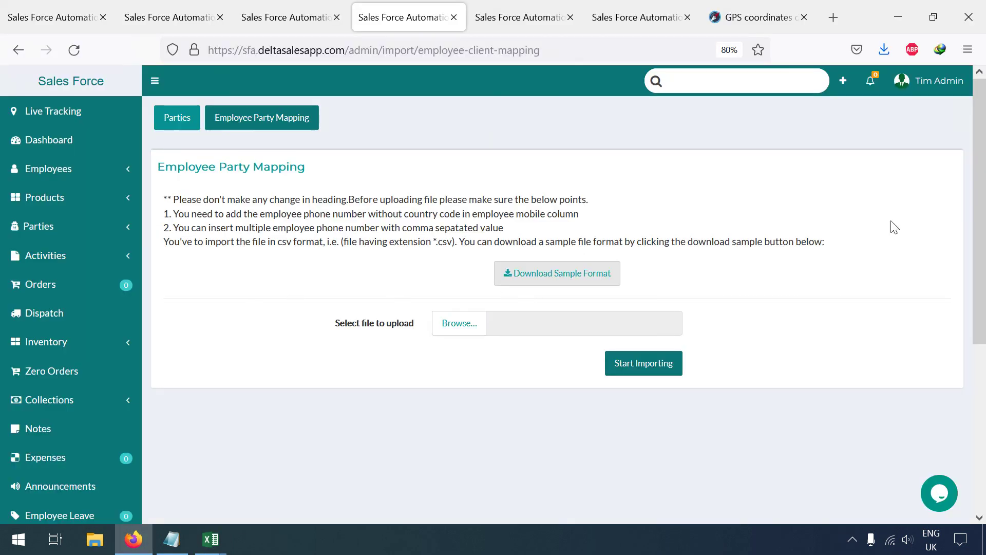
{"action": "left_click", "coordinate": [852, 539]}
{"action": "right_click", "coordinate": [853, 508]}
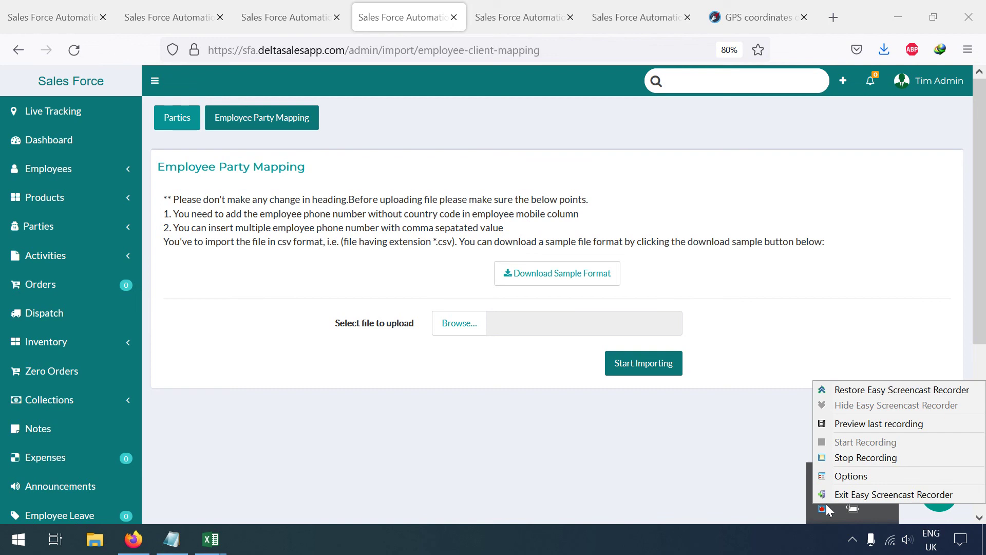